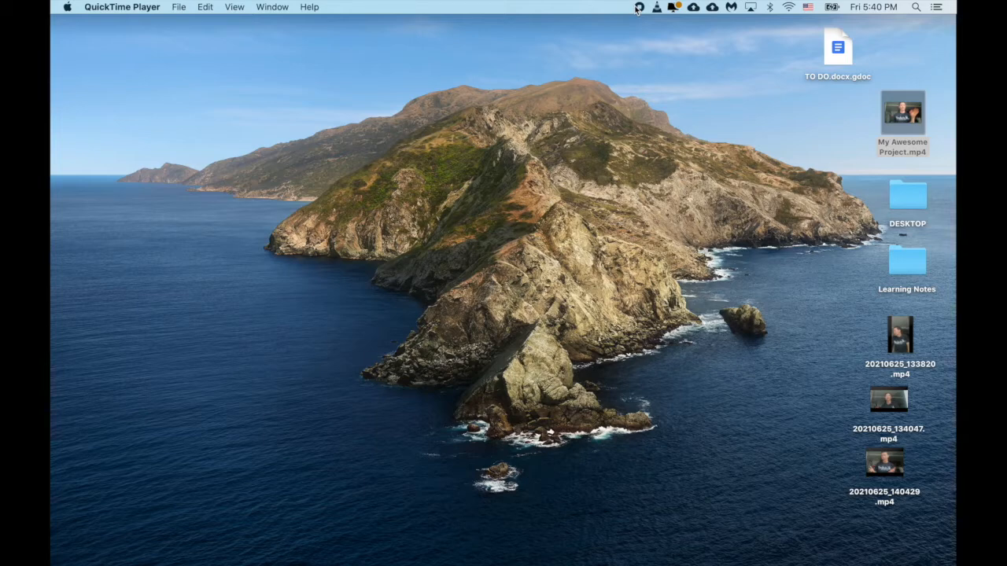
left_click(674, 7)
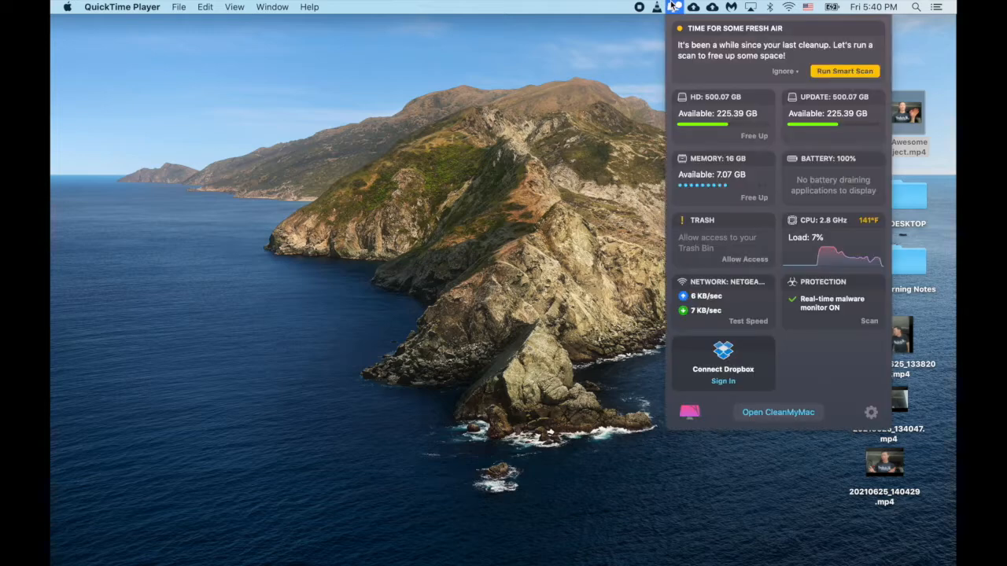
left_click(610, 81)
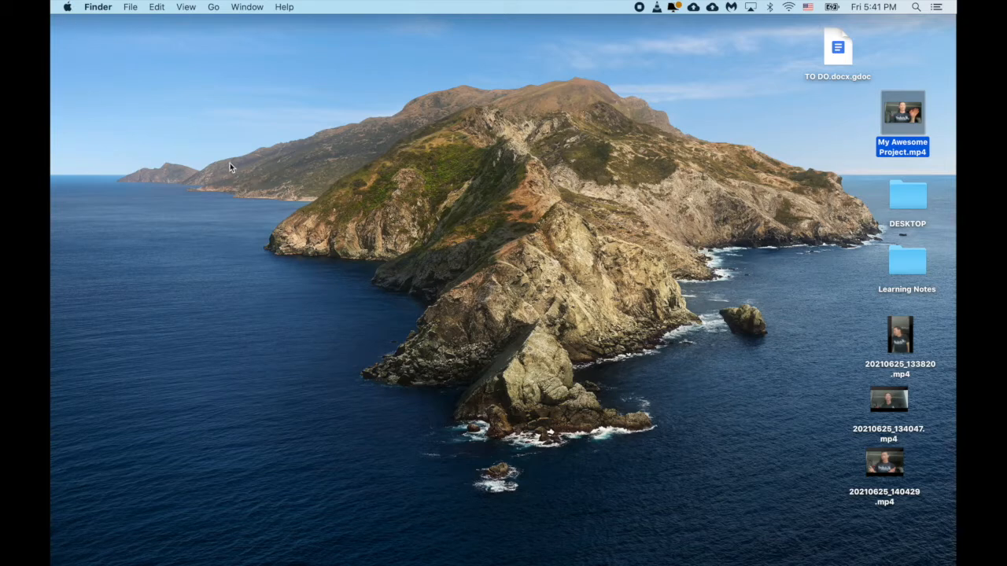
Move the Untitled Final Cut library from the Movies folder to the Trash.
left_click(161, 542)
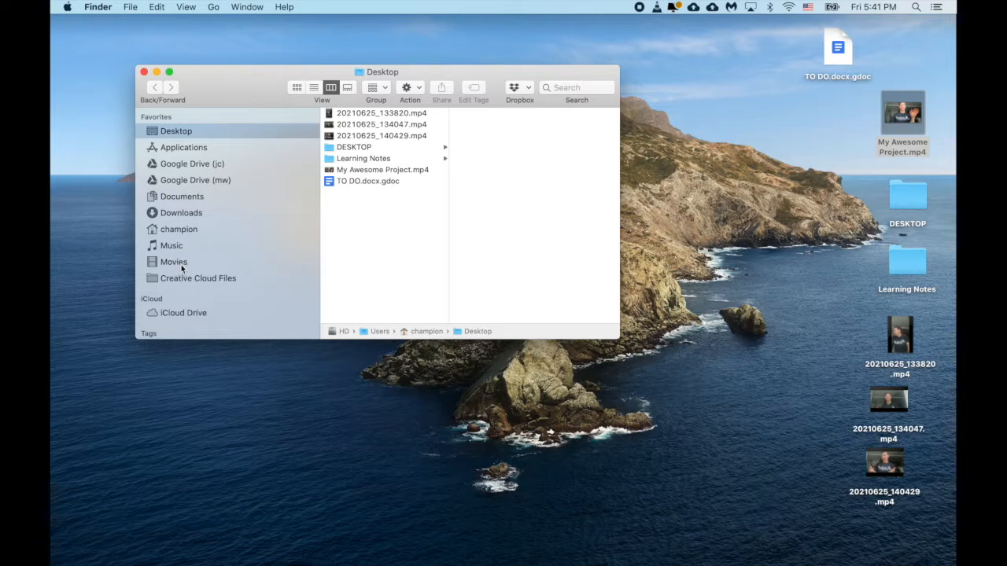
left_click(178, 267)
left_click_drag(268, 95, 119, 110)
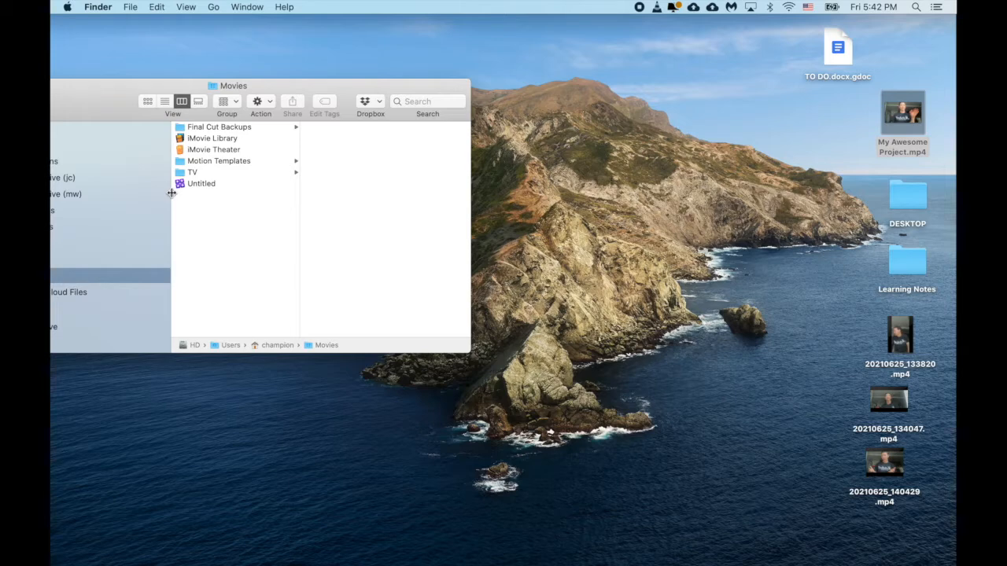
left_click_drag(197, 184, 852, 549)
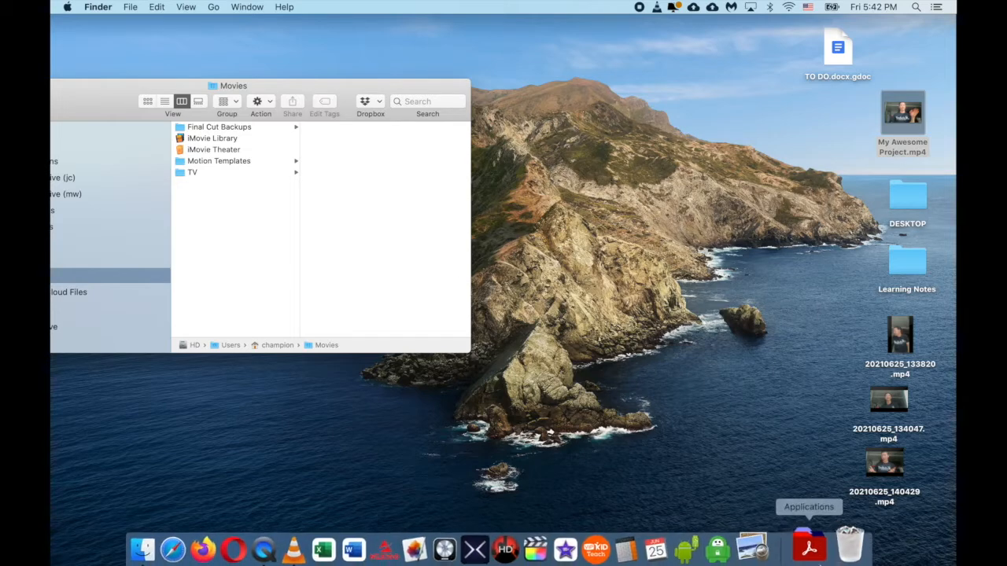
Empty the Trash and close the Movies folder window.
right_click(845, 549)
left_click(862, 495)
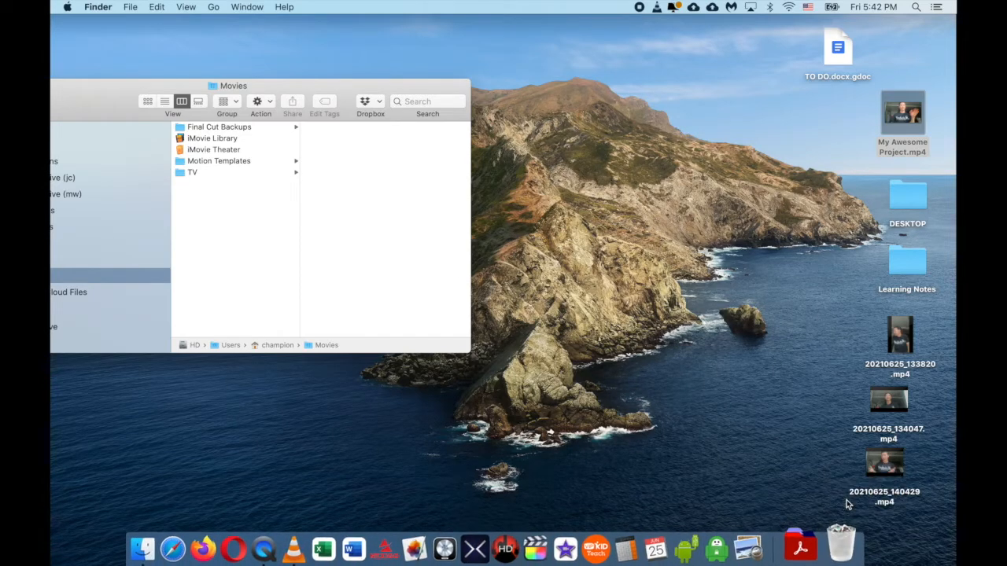
left_click(568, 205)
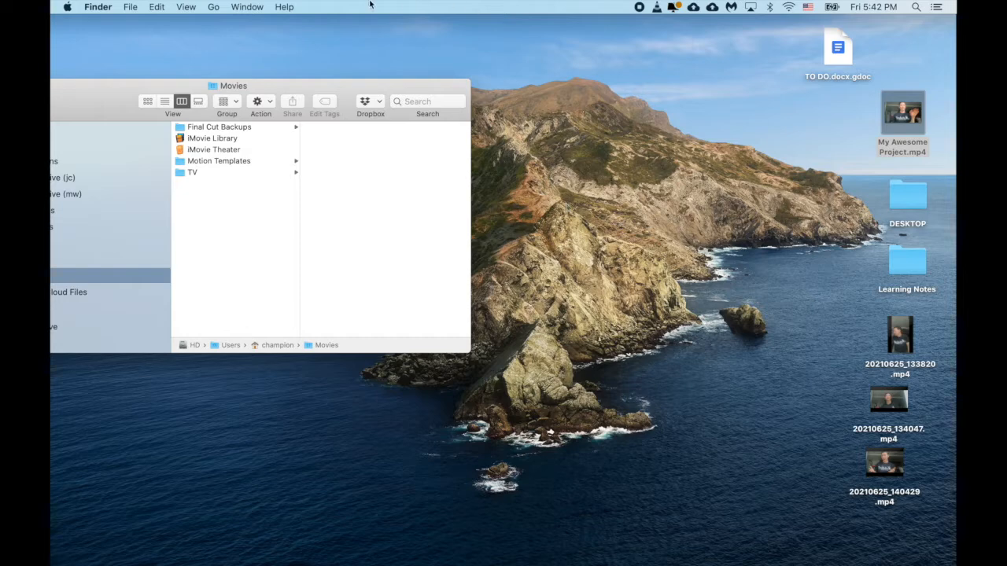
left_click_drag(91, 86, 322, 75)
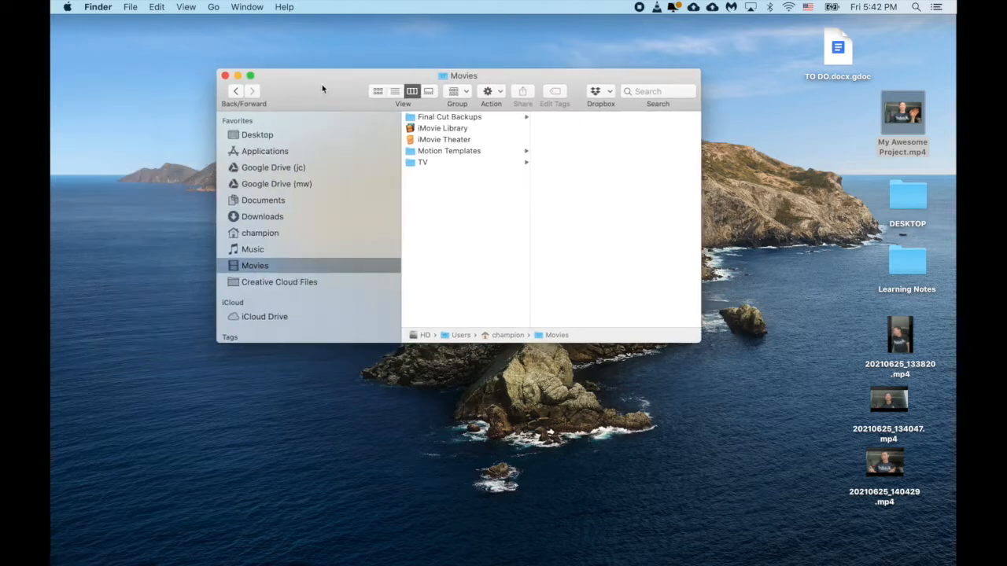
left_click(225, 76)
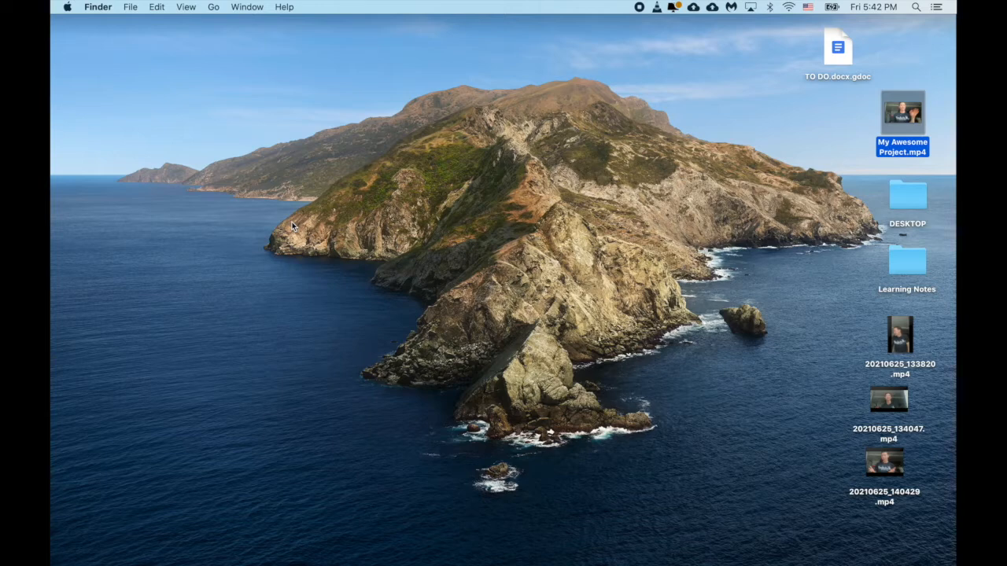
Launch Final Cut Pro and reposition its window so that the whole library sidebar is in view.
mouse_move(588, 560)
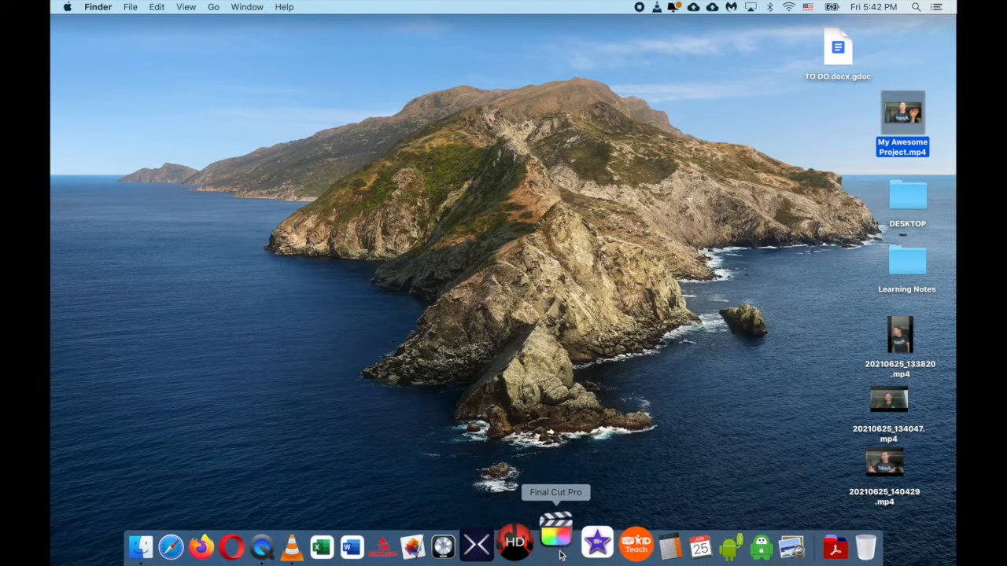
left_click(556, 542)
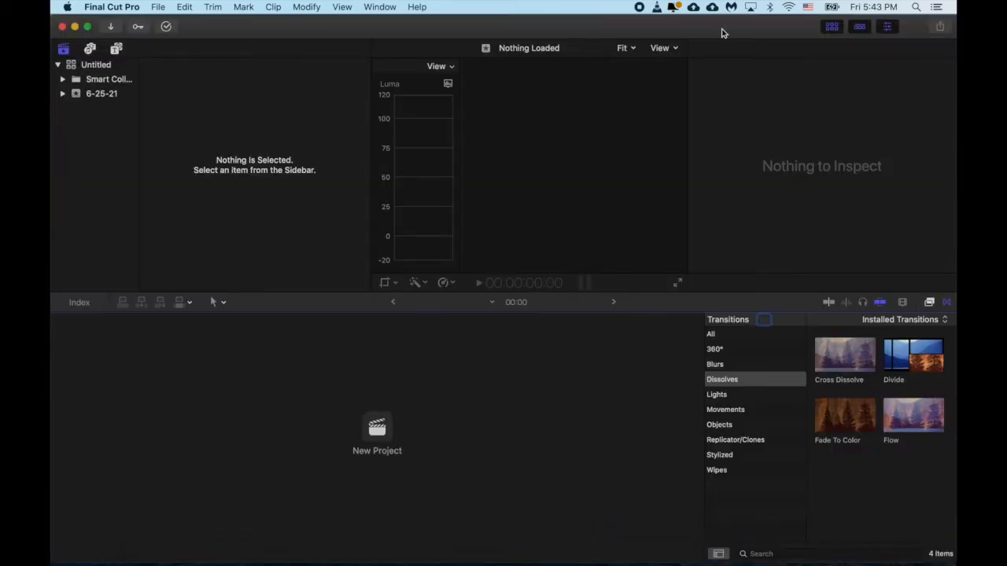
left_click_drag(723, 33, 517, 31)
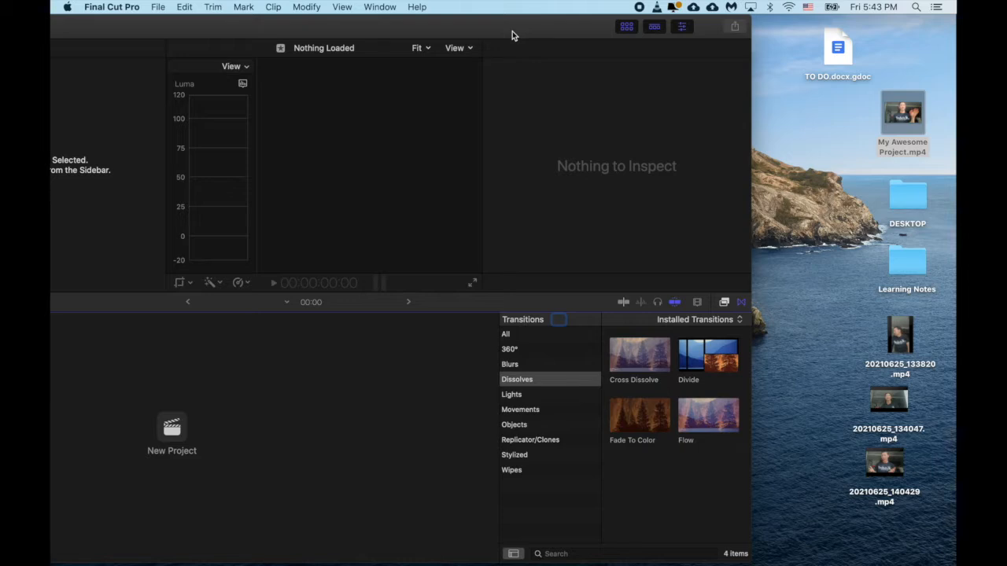
left_click_drag(509, 29, 617, 29)
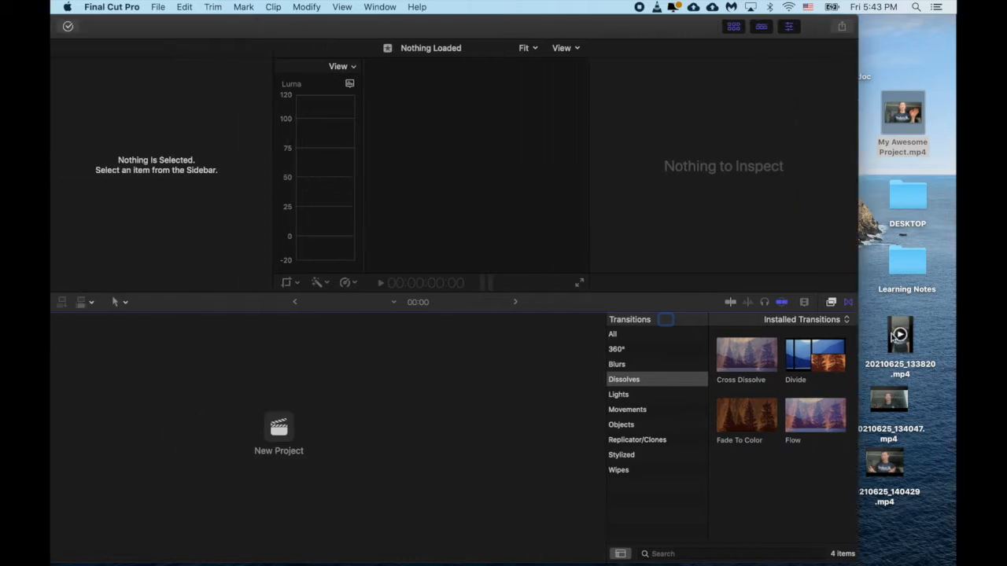
mouse_move(900, 337)
left_mouse_down()
mouse_move(692, 363)
mouse_move(411, 453)
mouse_move(472, 440)
mouse_move(449, 427)
mouse_move(896, 350)
mouse_move(442, 398)
mouse_move(906, 332)
left_mouse_up()
left_click_drag(477, 34, 601, 24)
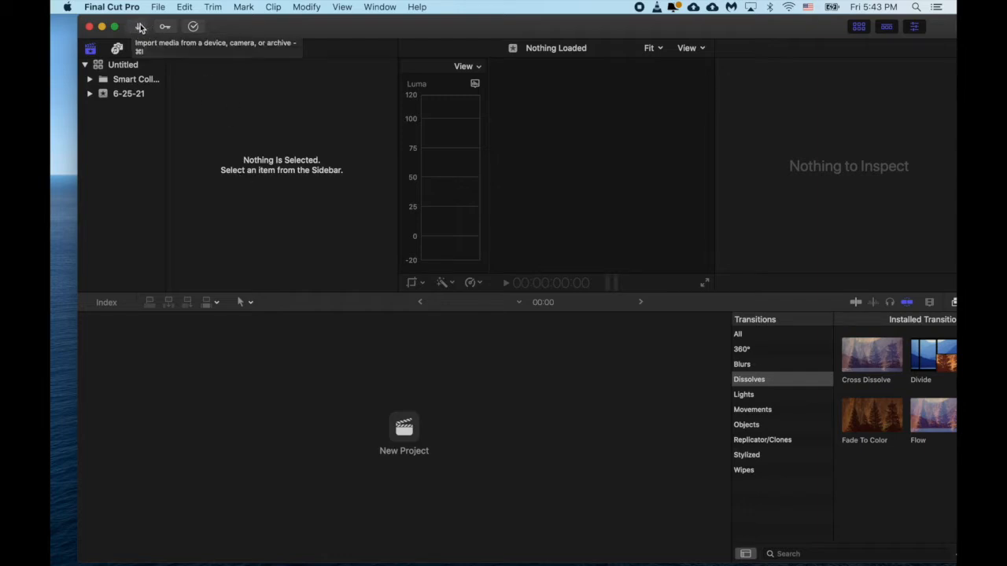
Select the Untitled library and open its name for editing, leaving the name as it is.
left_click(125, 65)
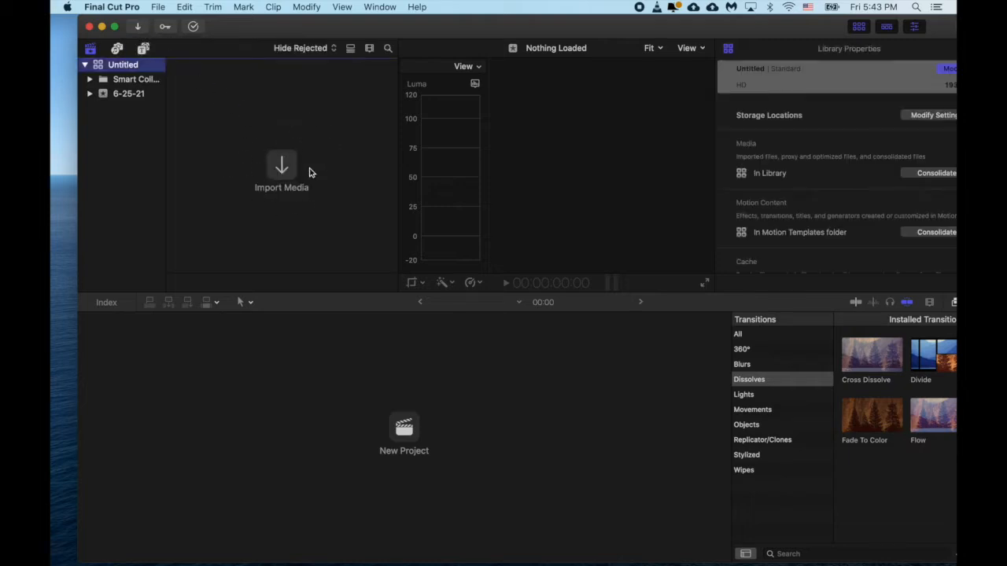
left_click(158, 6)
mouse_move(189, 85)
left_click(140, 66)
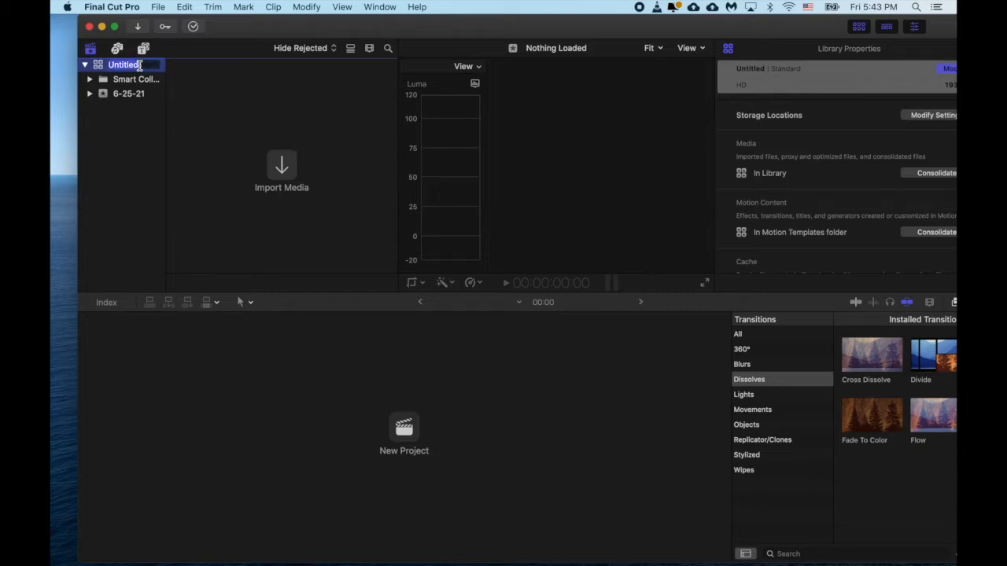
left_click(208, 118)
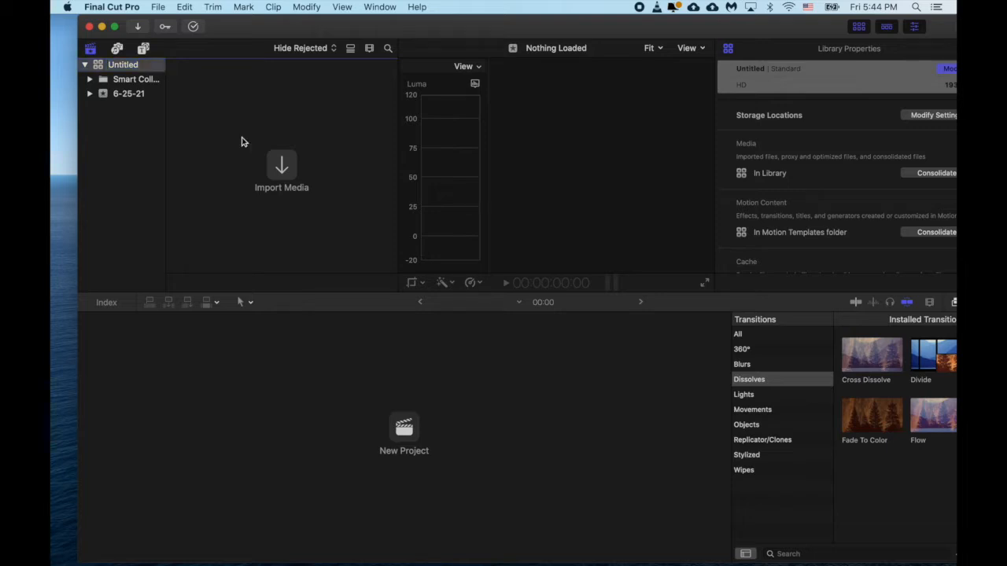
Import the Desktop clips 20210625_133820.mp4, 20210625_134047.mp4 and 20210625_140429.mp4 into event 6-25-21, copying them to the library with proxy media.
left_click(277, 167)
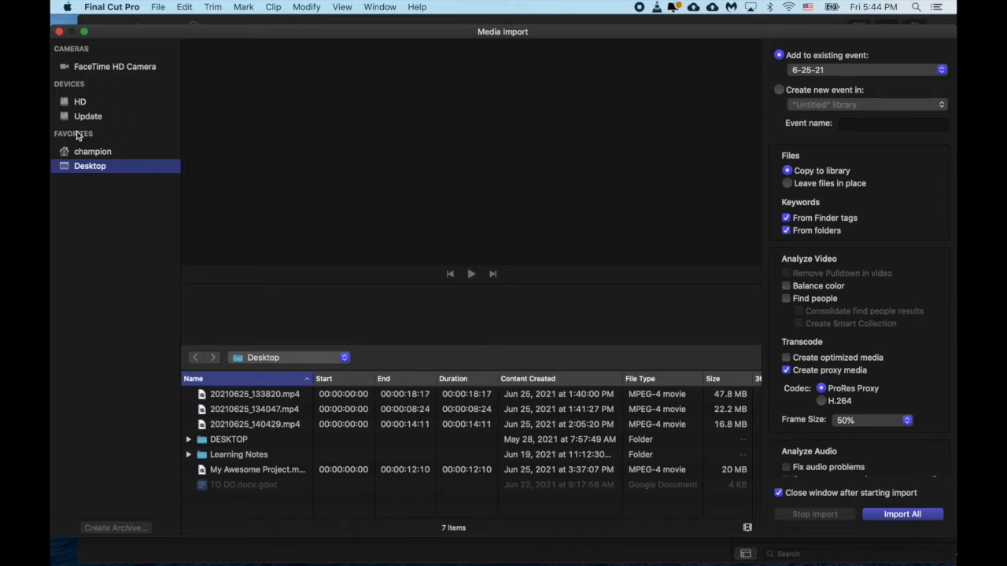
left_click(288, 395)
key("shift+Down")
key("shift+Down")
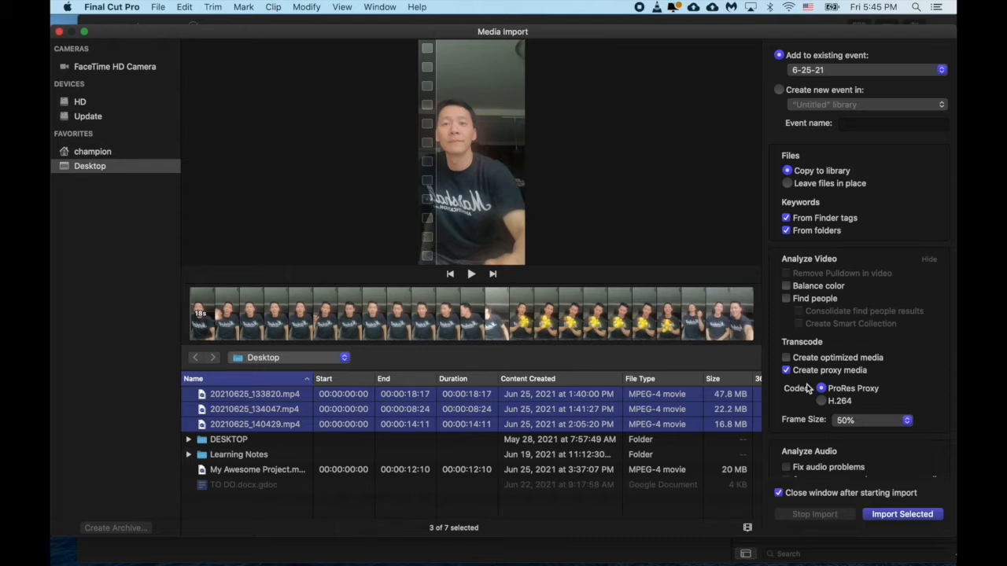
scroll(796, 428, "down", 3)
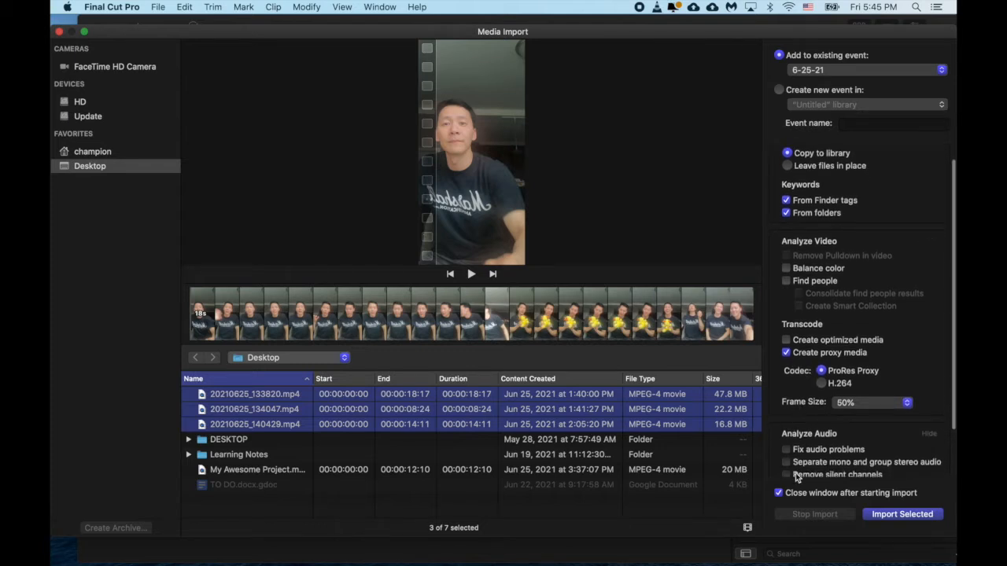
scroll(796, 472, "down", 4)
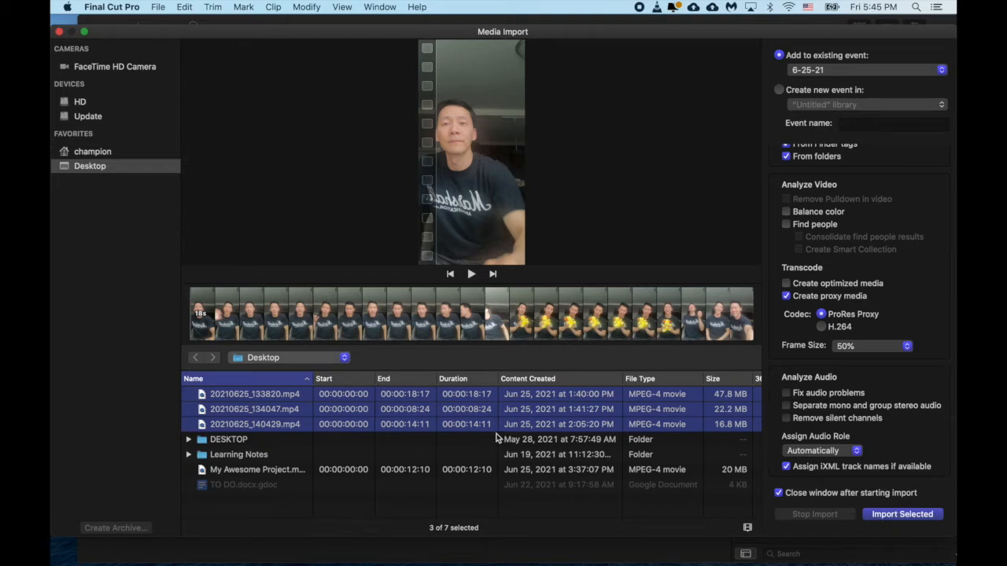
left_click(903, 516)
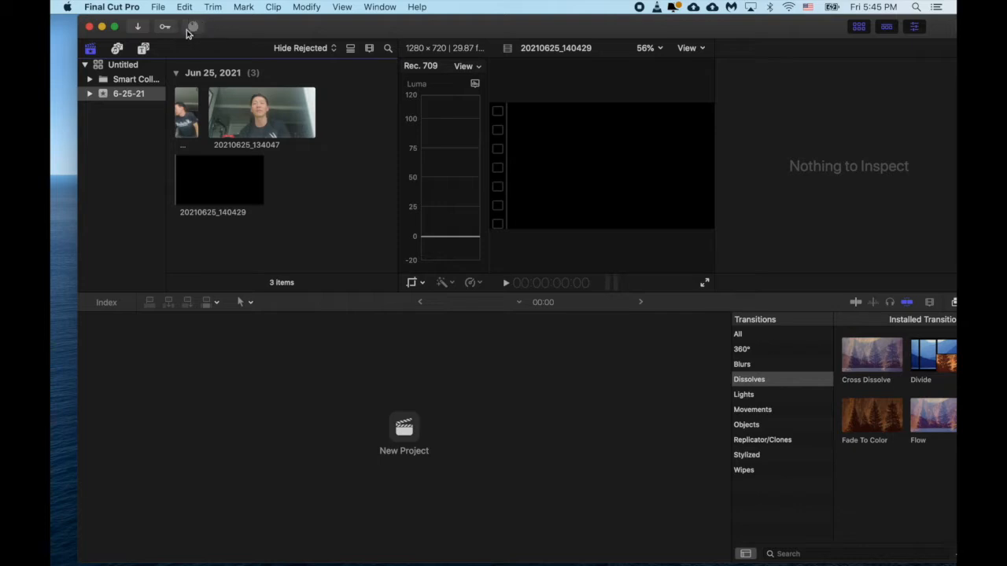
Select clip 20210625_134047 in the browser and create a project named "My Project" in event 6-25-21.
left_click(280, 123)
left_click_drag(258, 116, 275, 132)
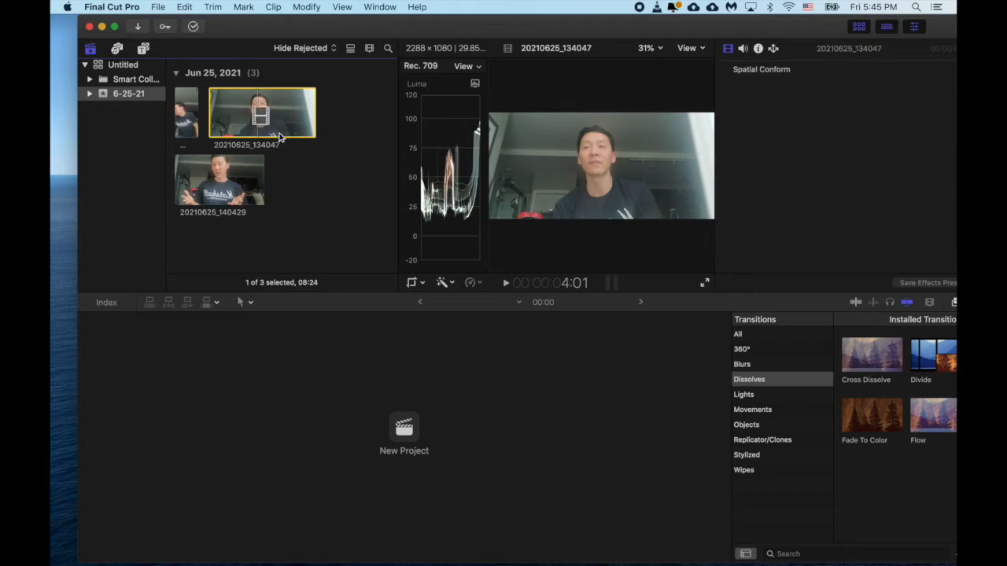
left_click(404, 429)
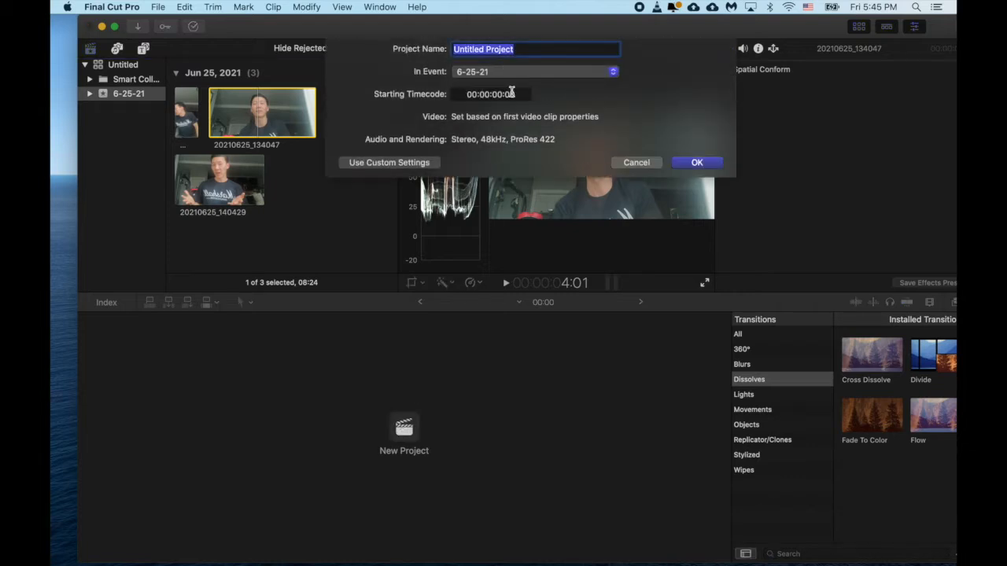
type("My Awe")
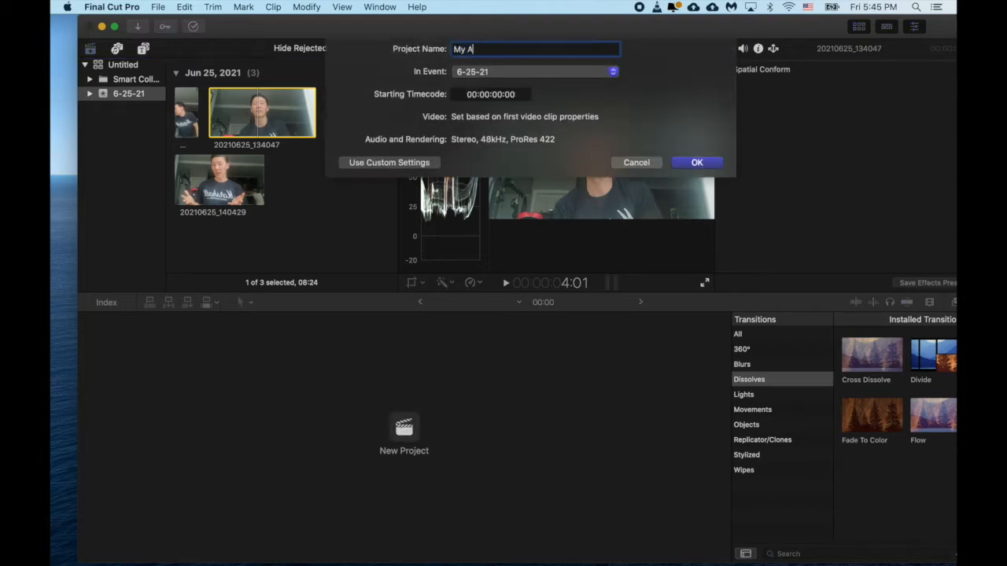
key("BackSpace")
key("BackSpace")
key("BackSpace")
key("BackSpace")
key("BackSpace")
key("BackSpace")
type("My Pro")
left_click(696, 162)
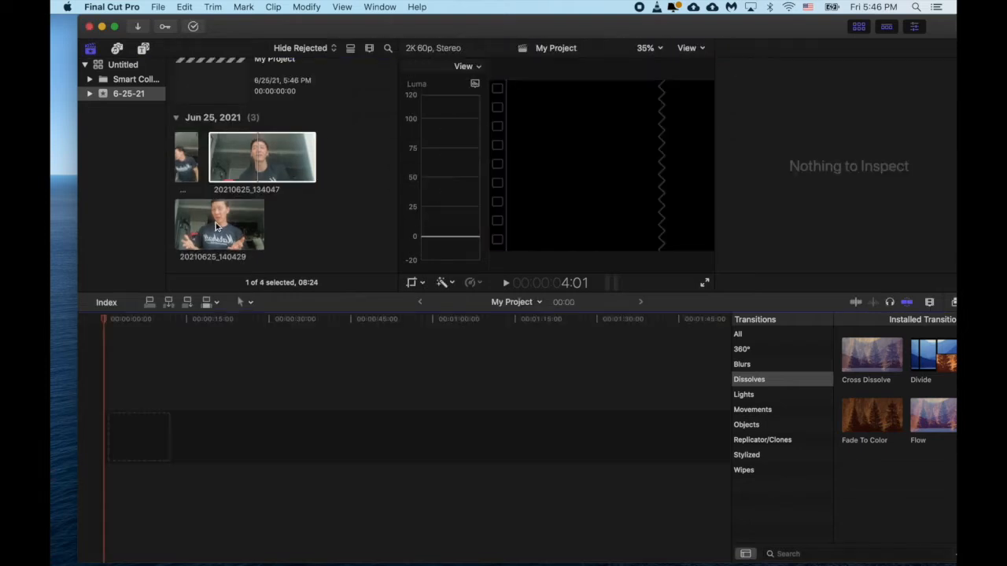
Create a second project named "Camera" in event 6-25-21.
scroll(281, 109, "up", 2)
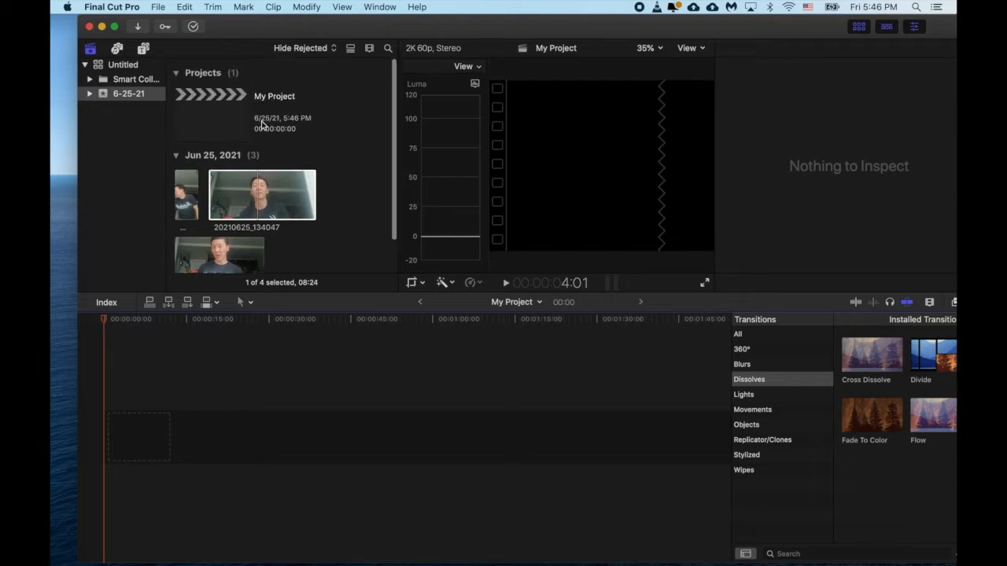
left_click(159, 7)
mouse_move(168, 22)
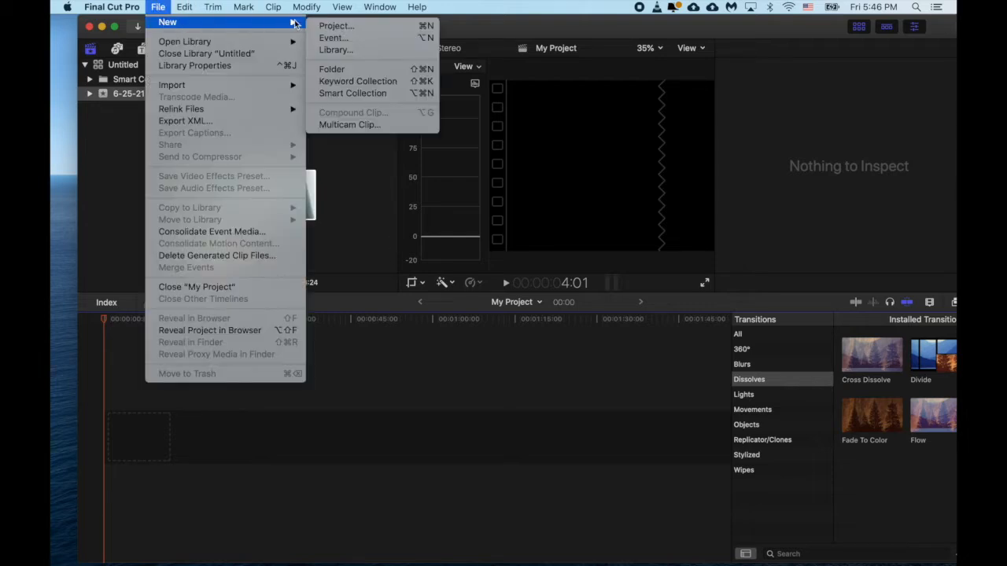
left_click(338, 24)
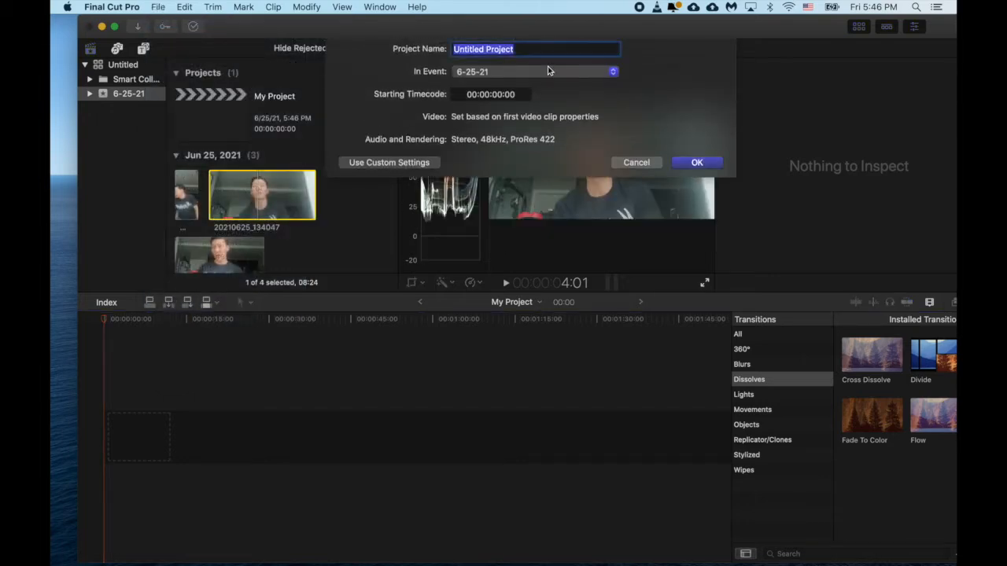
type("Camera")
key("Return")
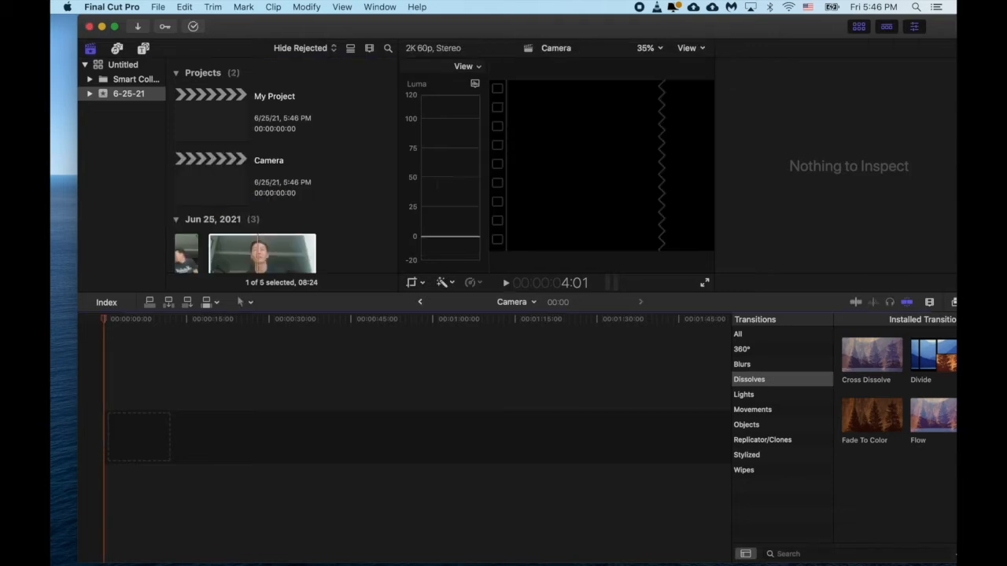
Open My Project and add clip 20210625_140429 to its timeline, accepting 720p HD, 1280x720, 29.97p project settings.
left_click(235, 172)
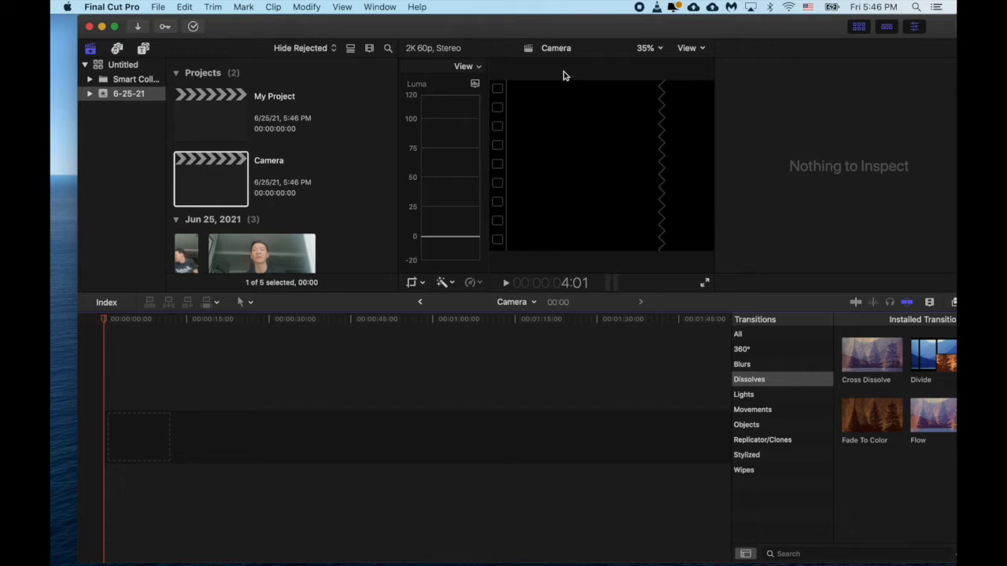
double_click(198, 133)
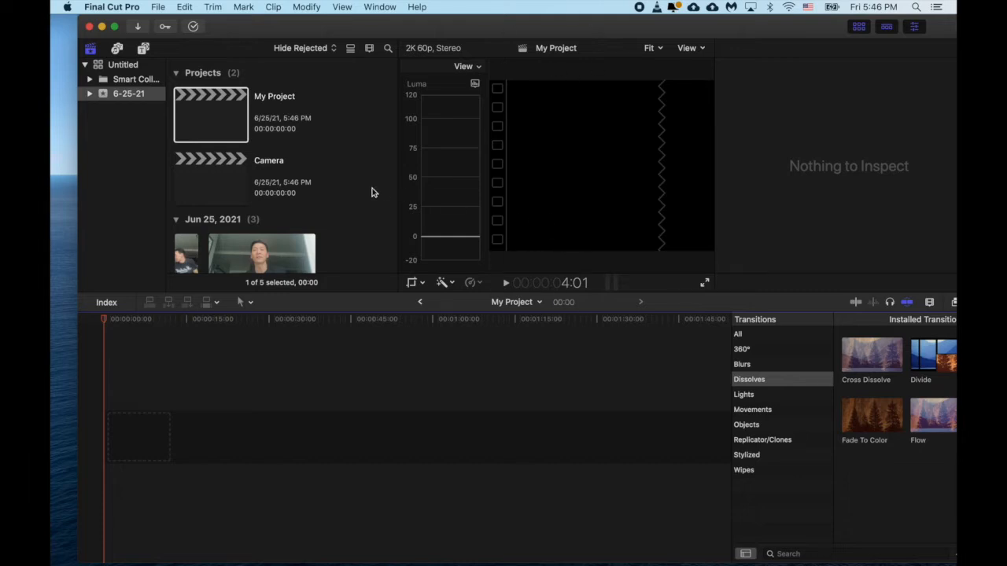
scroll(350, 185, "down", 3)
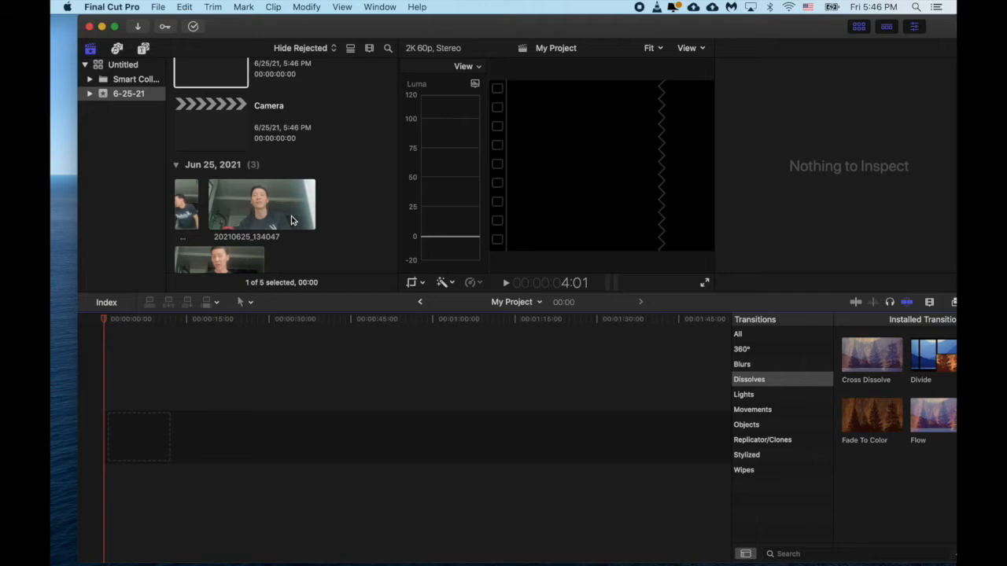
scroll(292, 218, "down", 2)
left_click(228, 222)
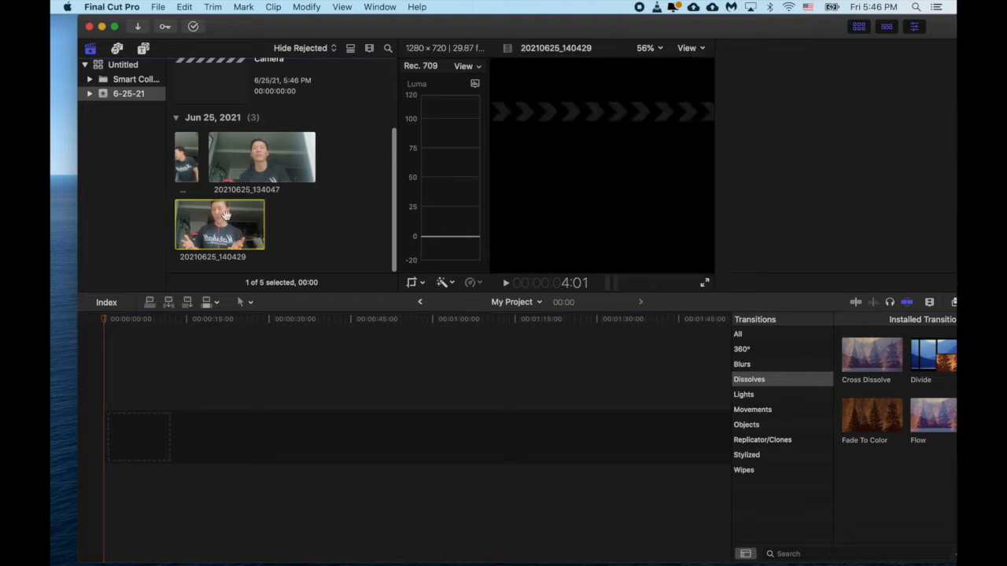
left_click_drag(234, 220, 197, 416)
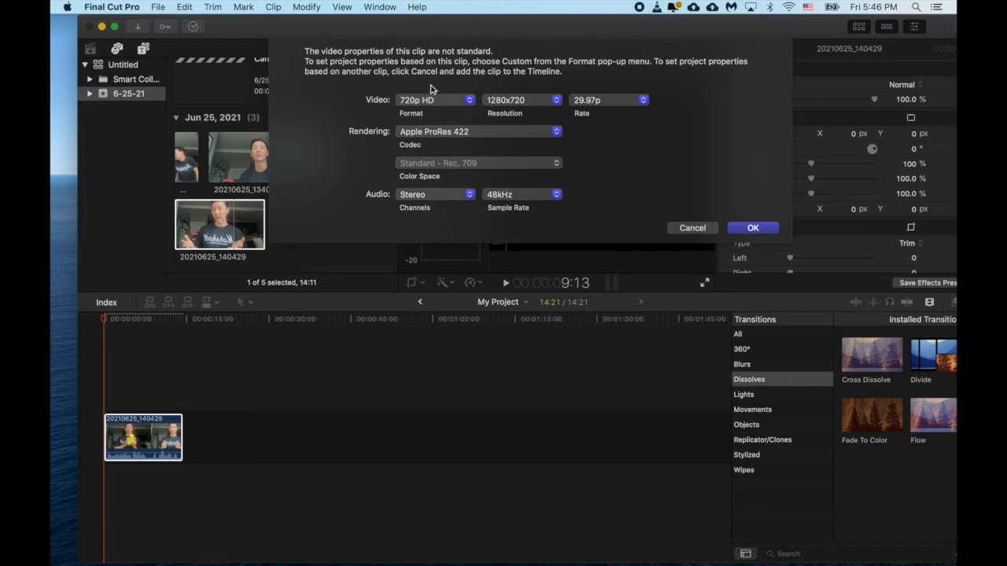
left_click(751, 228)
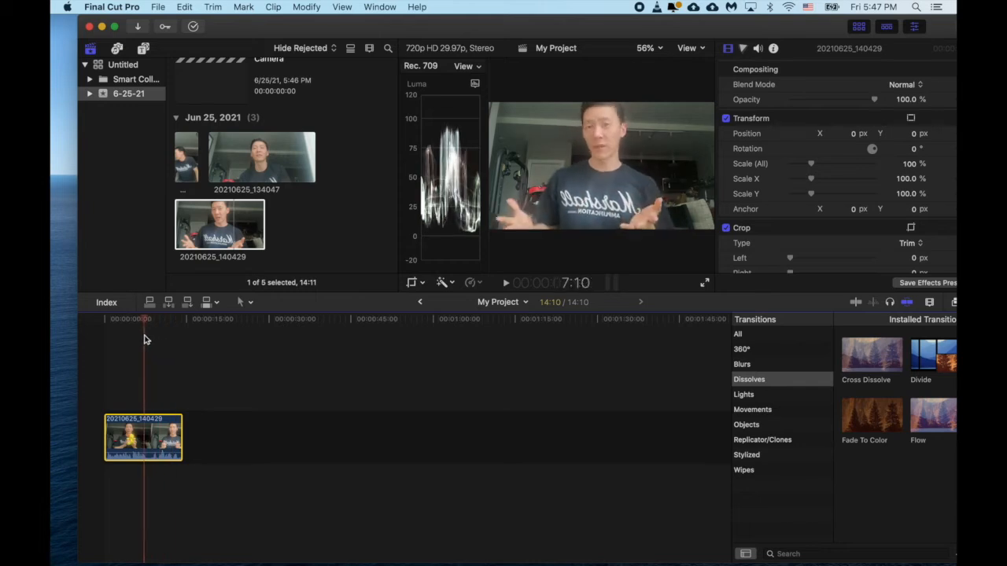
Examine clip 20210625_140429 and its audio waveform on the timeline at closer and wider zoom levels.
left_click_drag(180, 418, 71, 423)
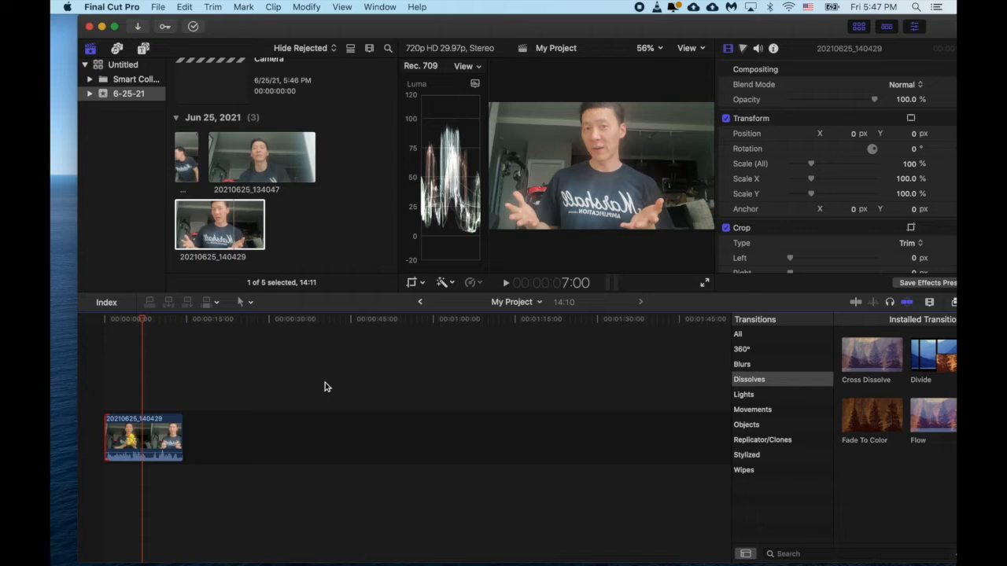
scroll(246, 424, "up", 5)
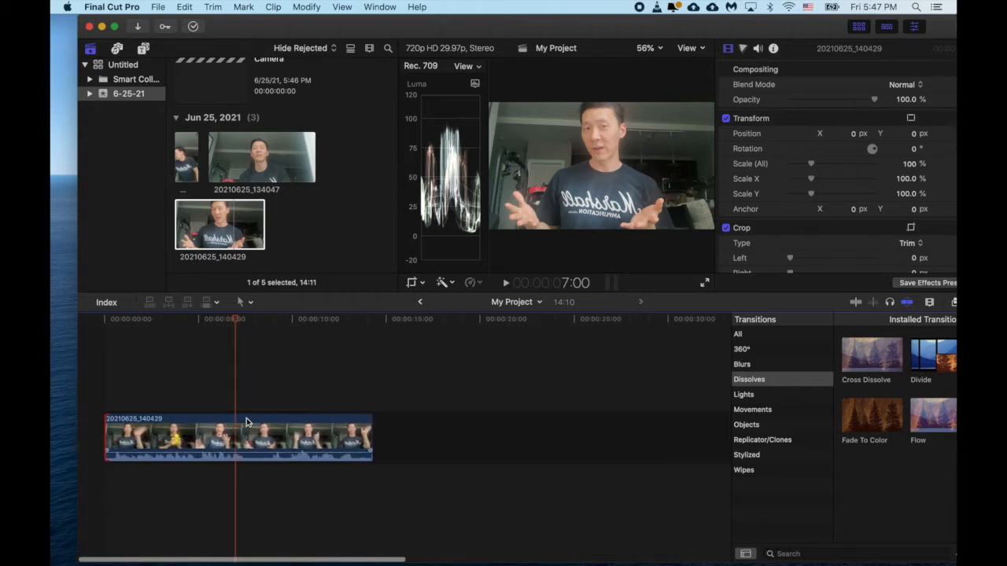
scroll(245, 423, "up", 5)
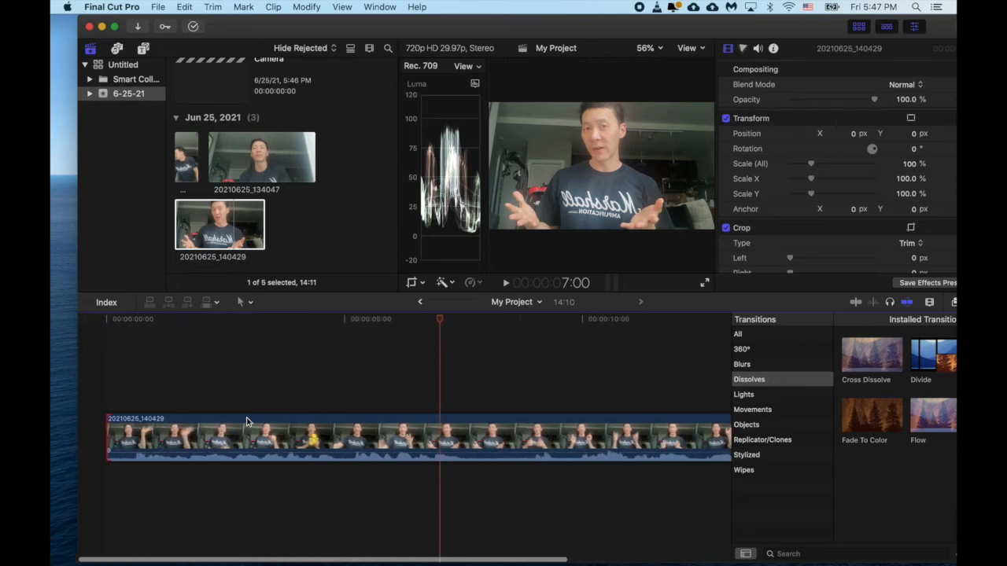
scroll(247, 423, "right", 3)
scroll(246, 422, "left", 2)
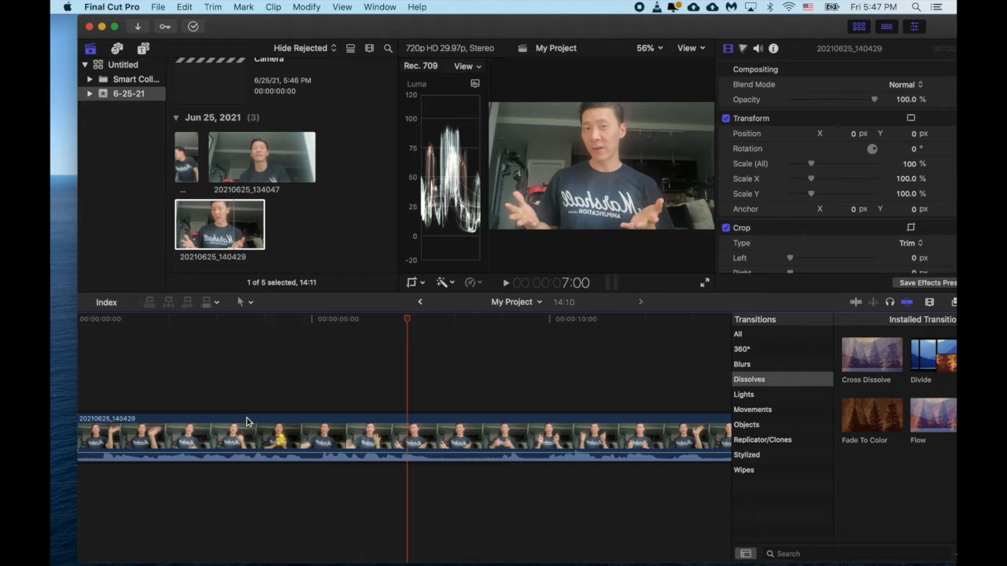
scroll(246, 422, "up", 5)
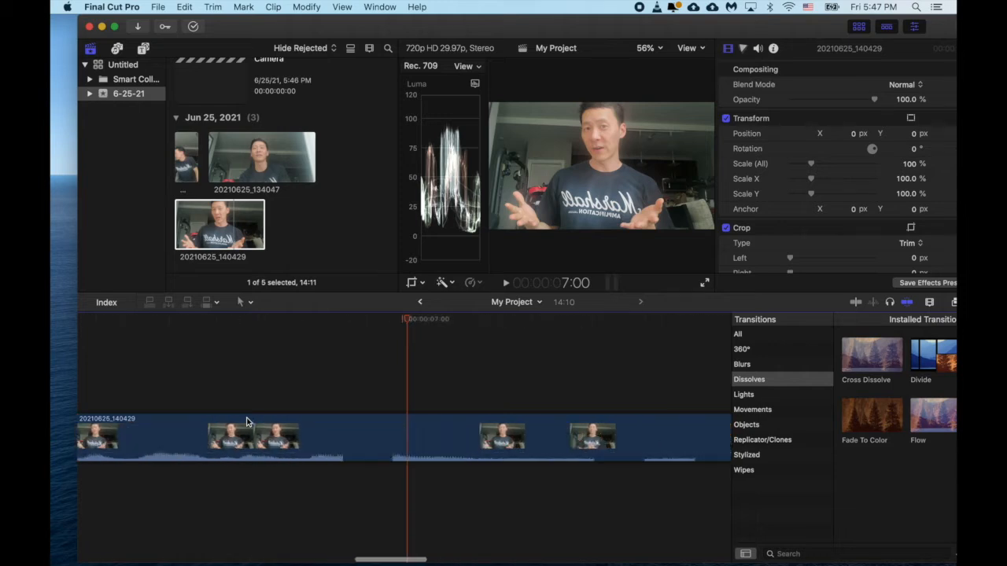
scroll(246, 422, "down", 6)
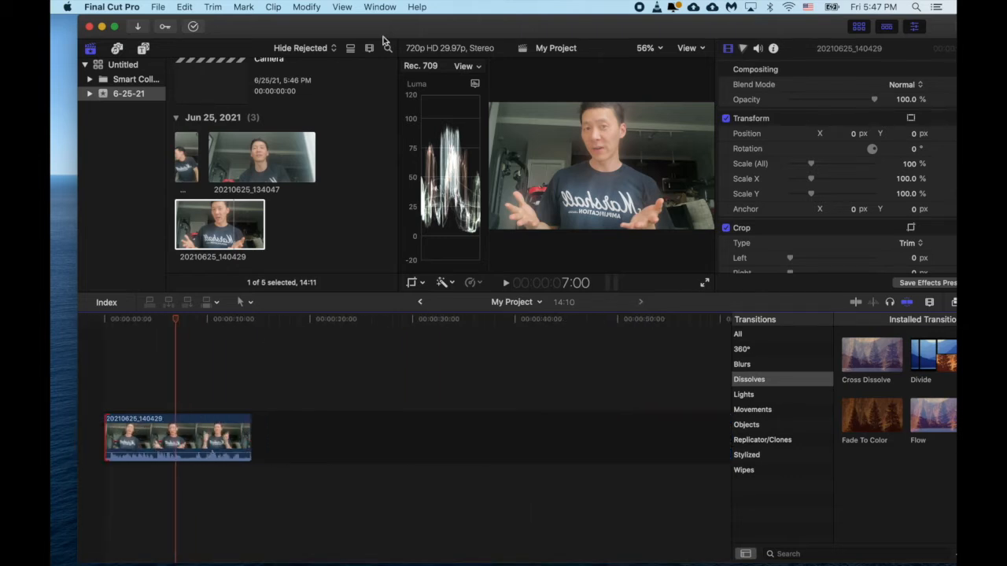
left_click_drag(400, 22, 378, 23)
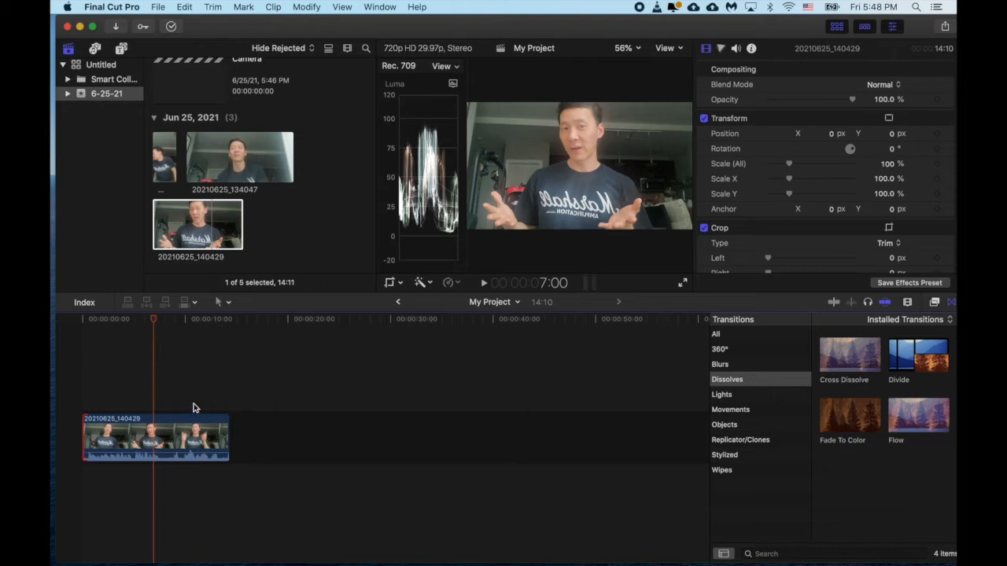
Split the timeline clip 20210625_140429 at about 8:05 with the Blade tool and return to the Select tool.
left_click(179, 419)
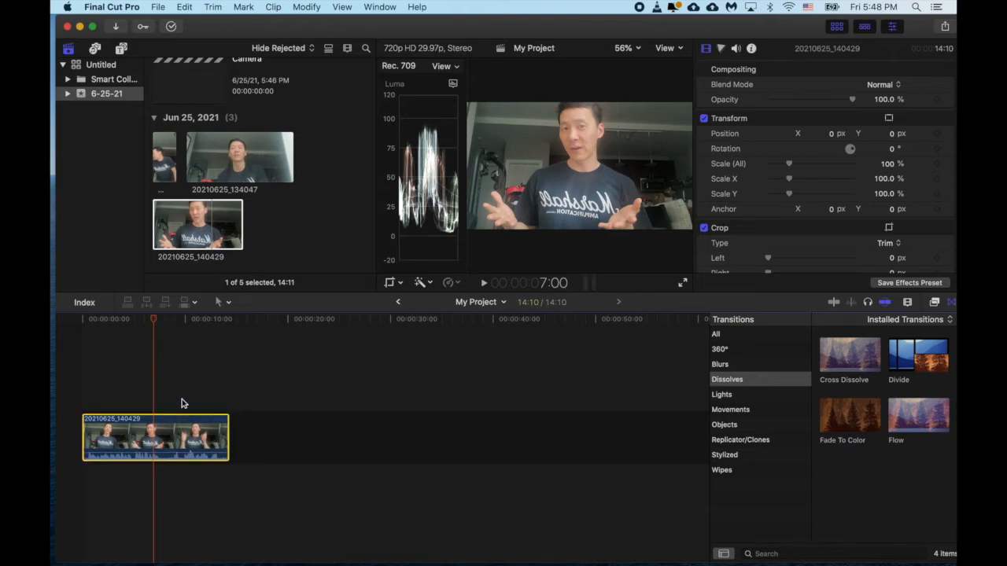
left_click(156, 323)
left_click(165, 322)
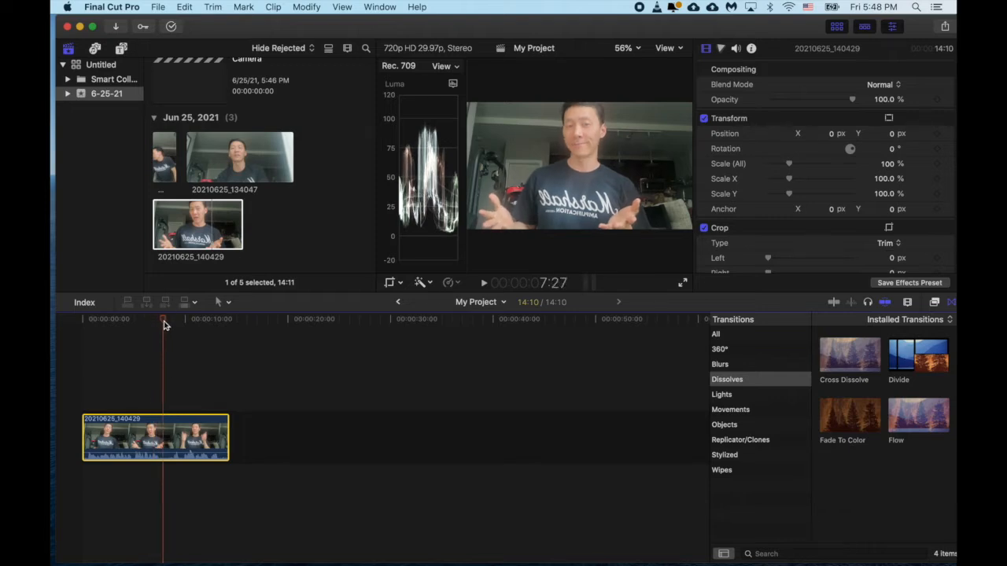
key("b")
left_click(165, 426)
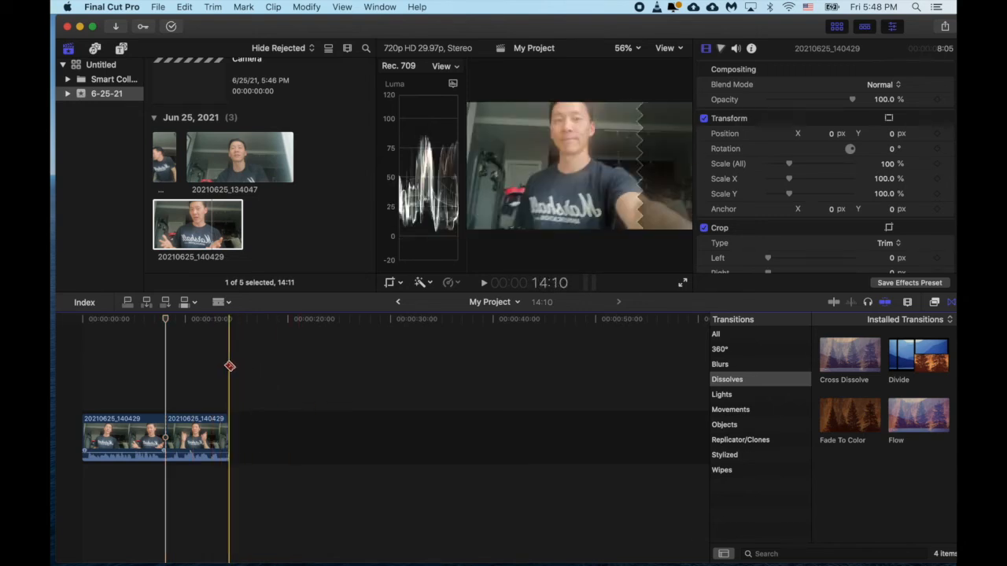
key("a")
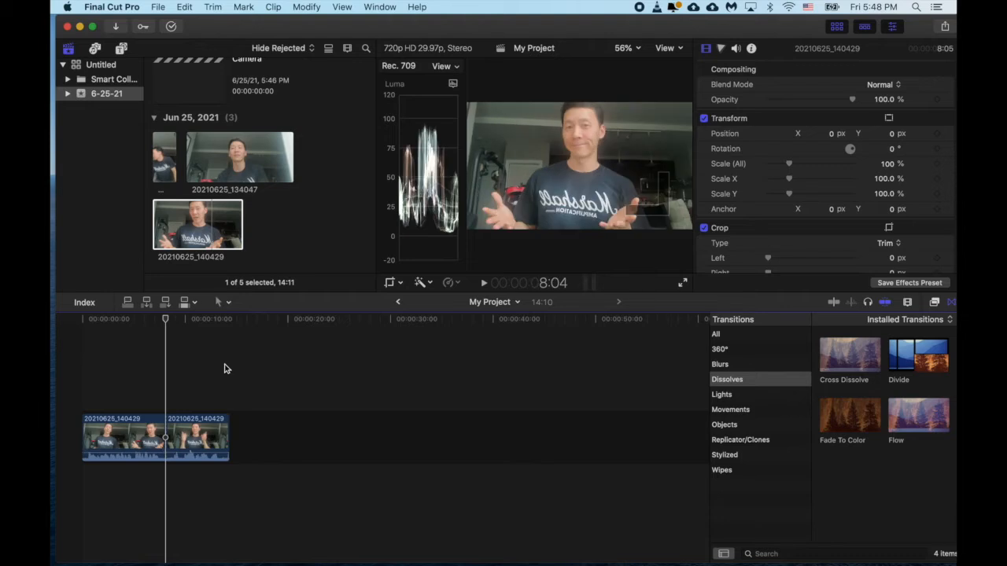
Switch the timeline editing tool from Select to Blade and back to Select.
left_click(220, 303)
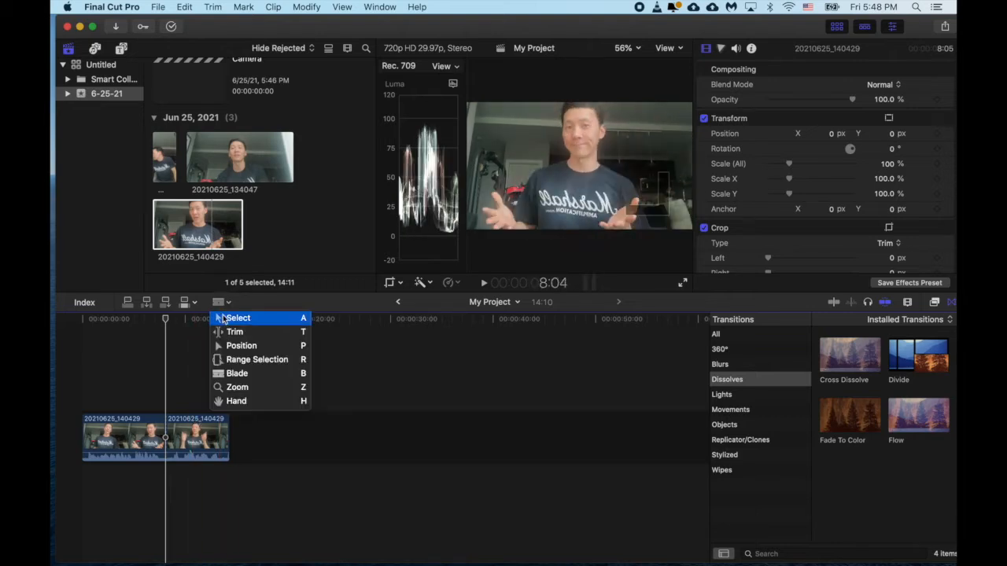
left_click(227, 318)
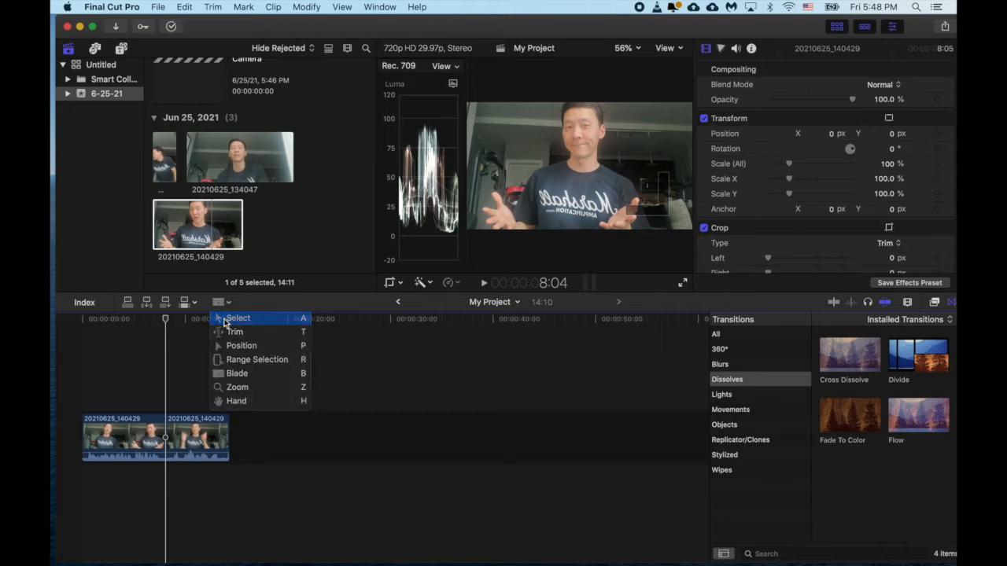
left_click(220, 302)
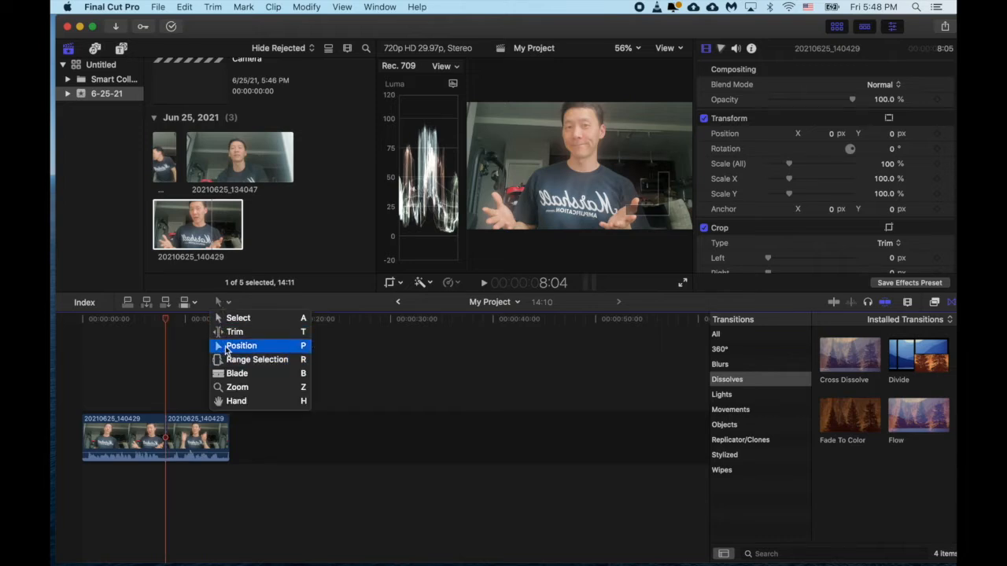
left_click(225, 372)
left_click(214, 371)
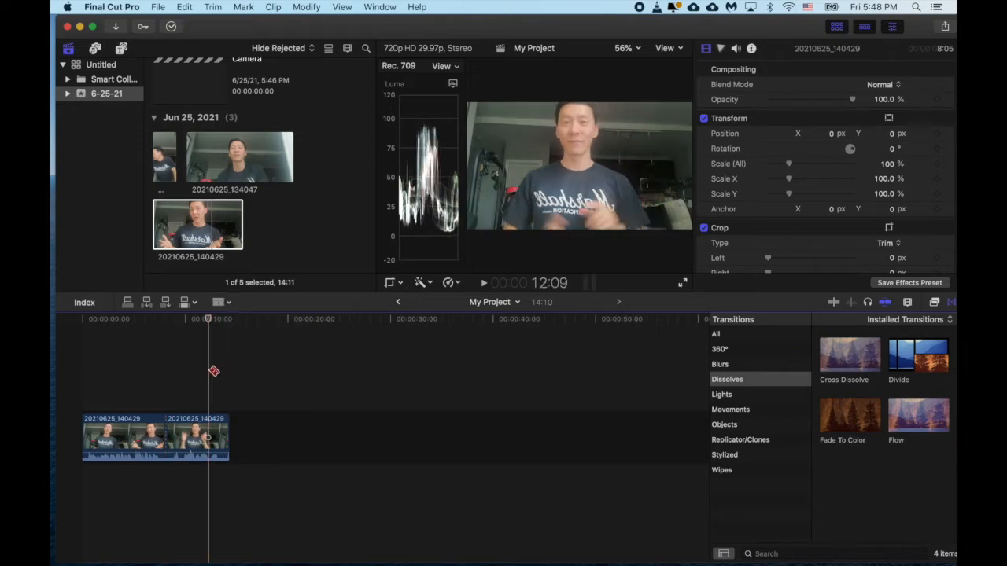
key("a")
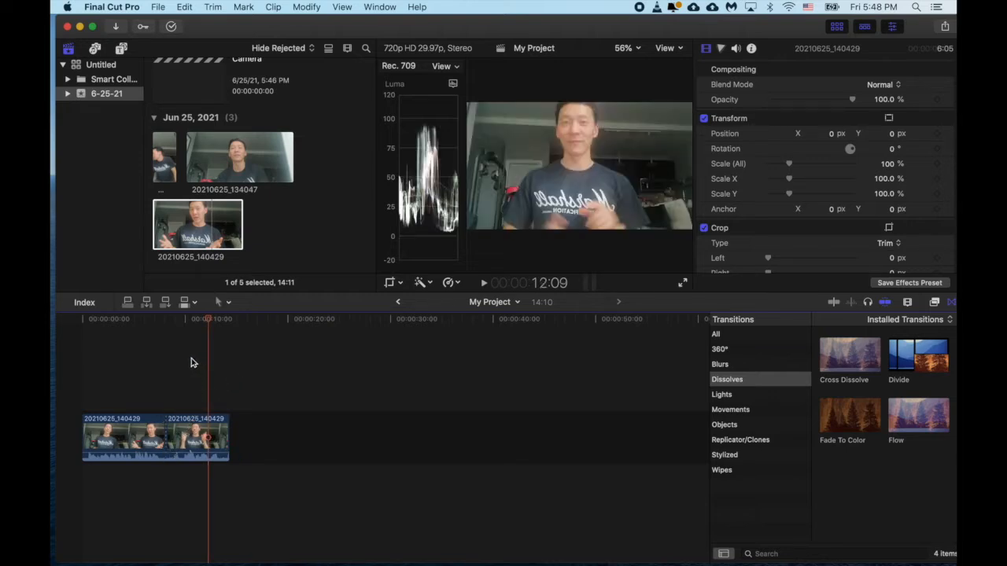
Move the second part of the split clip, and undo both the move and the blade cut.
mouse_move(200, 422)
left_mouse_down()
mouse_move(253, 422)
mouse_move(203, 423)
left_mouse_up()
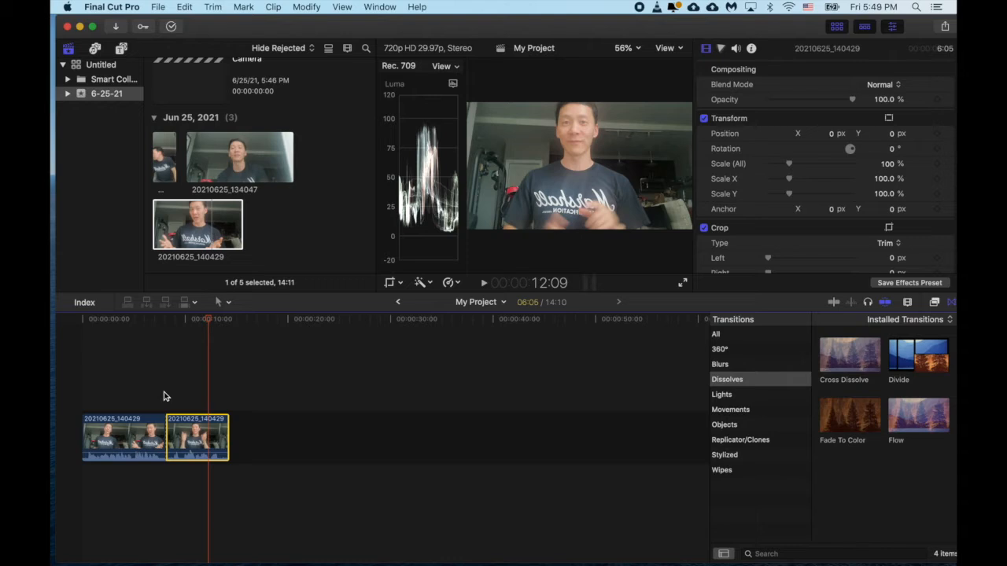
left_click(190, 7)
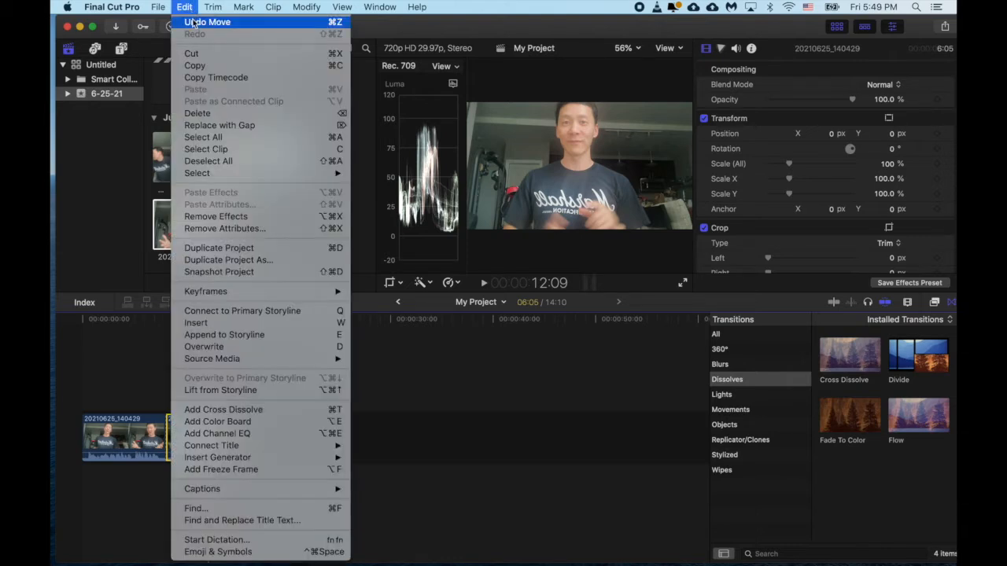
left_click(193, 22)
left_click(184, 7)
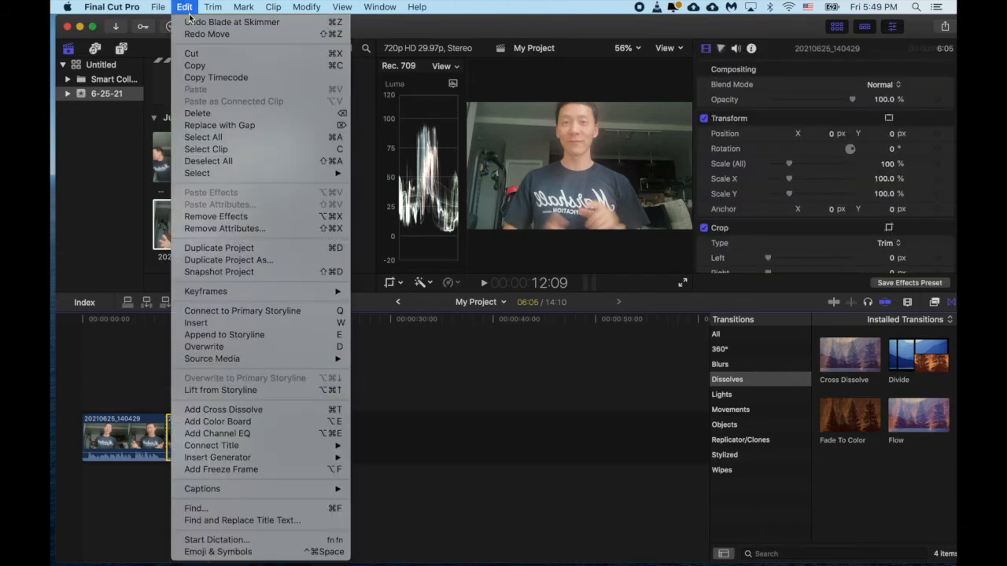
left_click(189, 22)
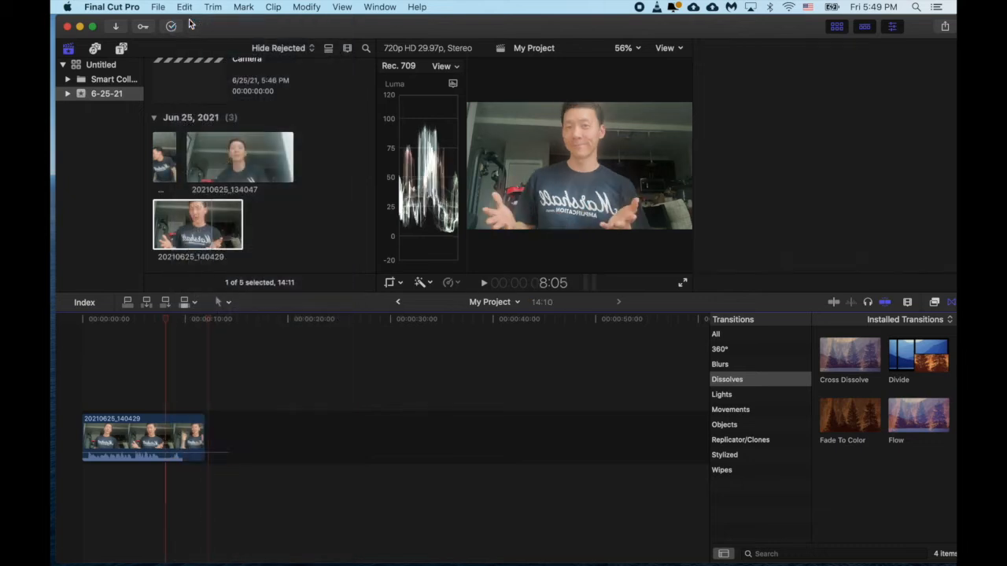
Hide and reopen the Transitions browser, and show the Effects browser in its place.
left_click(197, 426)
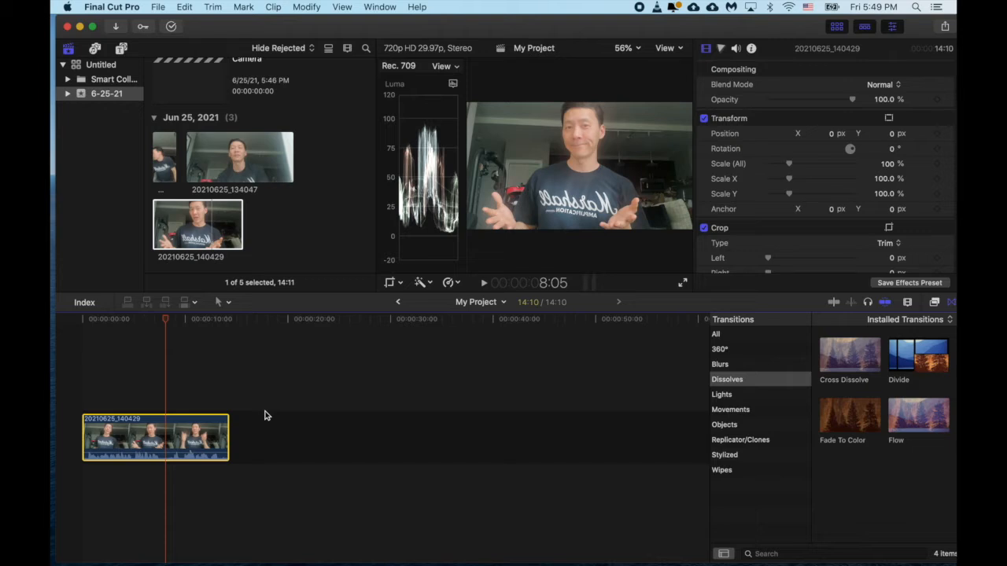
key("super+=")
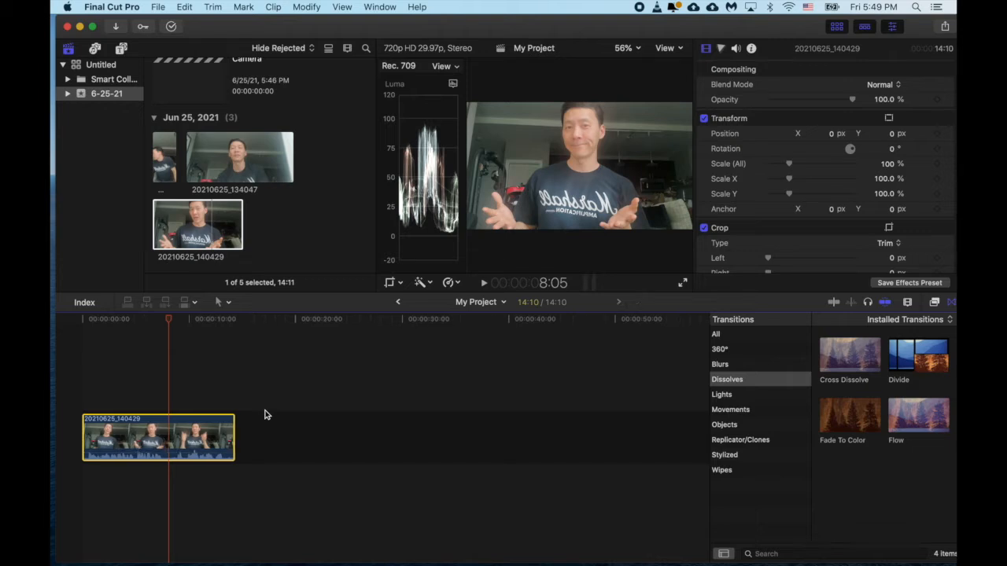
key("super+-")
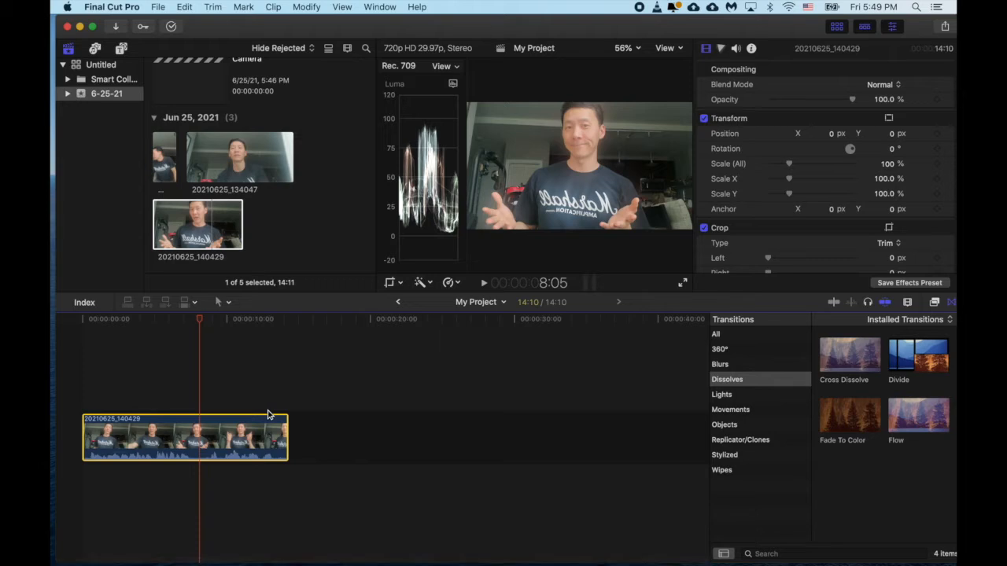
left_click(951, 303)
left_click(951, 303)
left_click(262, 385)
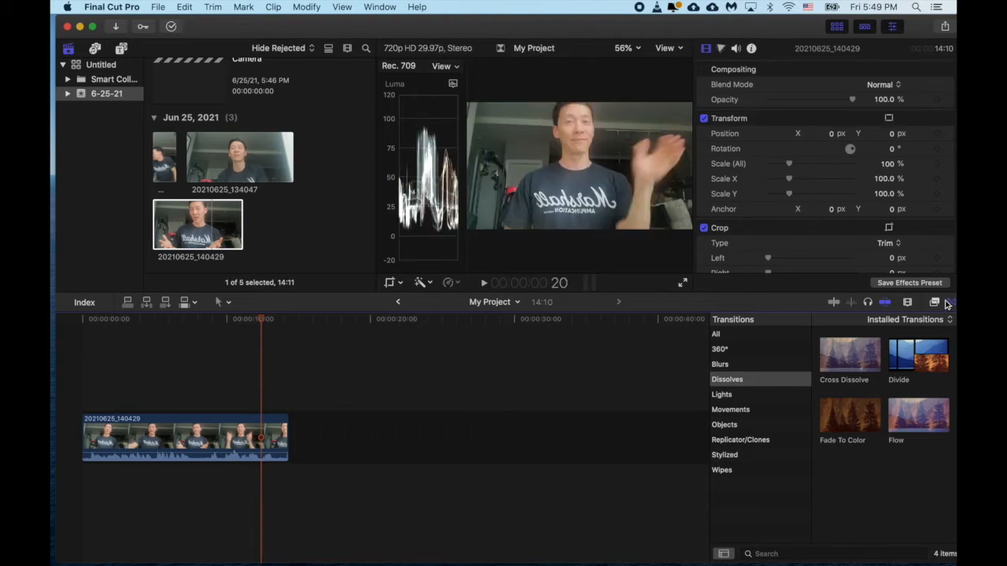
left_click(934, 303)
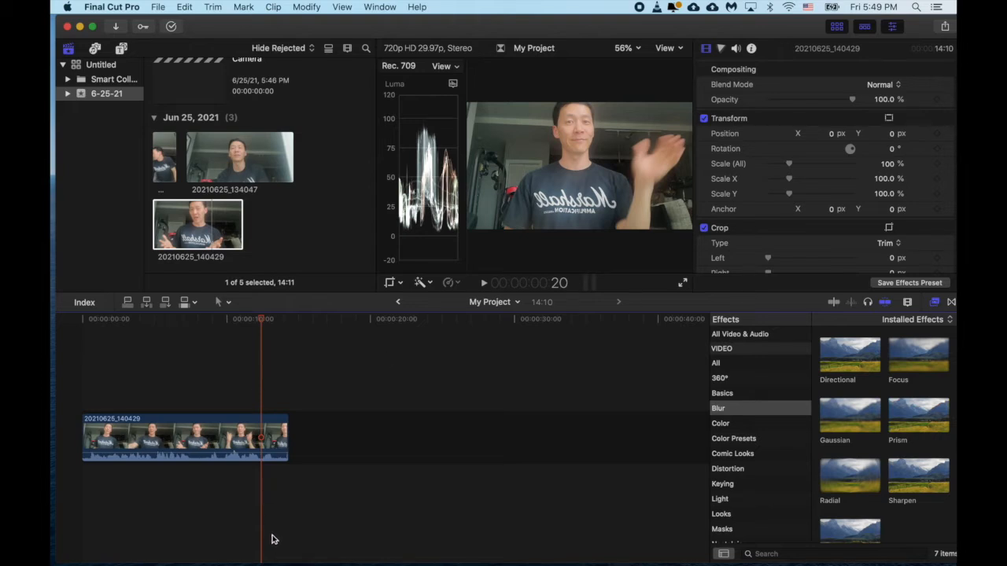
left_click(935, 304)
left_click(934, 303)
Enlarge the timeline zoom and the clip height slightly in the clip appearance settings.
left_click(908, 304)
mouse_move(828, 330)
left_mouse_down()
mouse_move(891, 332)
mouse_move(833, 331)
left_mouse_up()
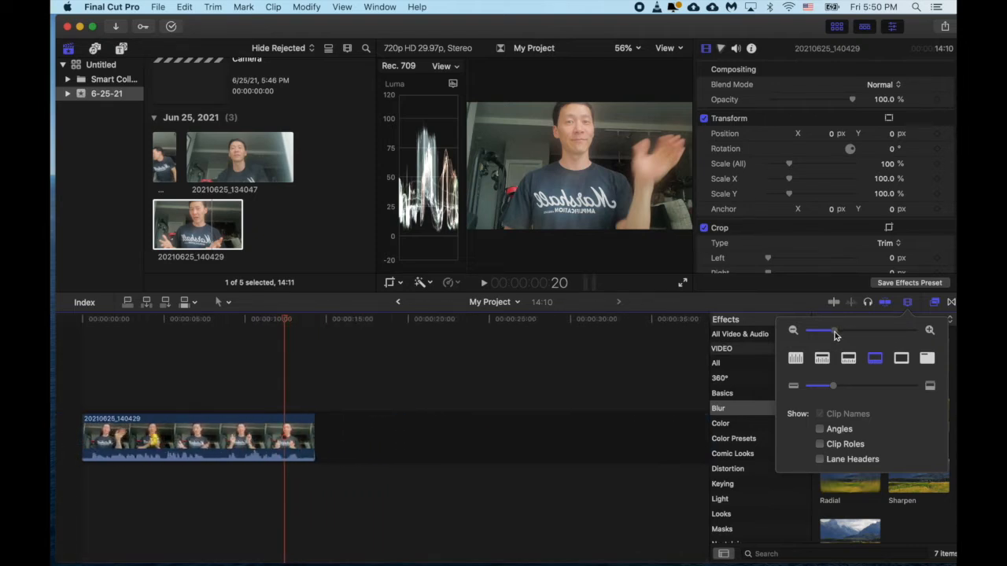
mouse_move(833, 387)
left_mouse_down()
mouse_move(868, 387)
mouse_move(838, 386)
left_mouse_up()
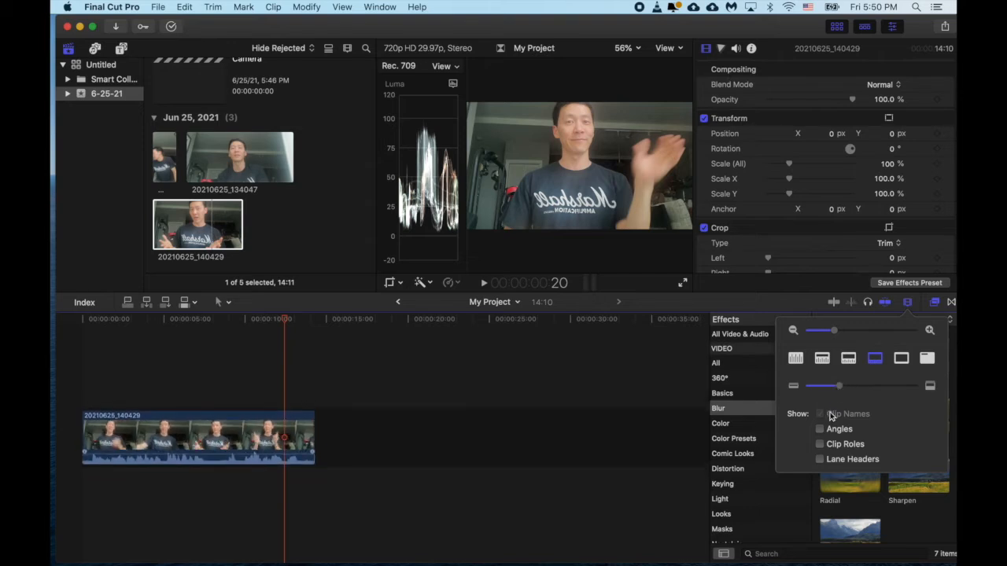
Try the clip display styles with larger audio waveforms and return to the large filmstrip with small waveform.
left_click(848, 358)
left_click(822, 359)
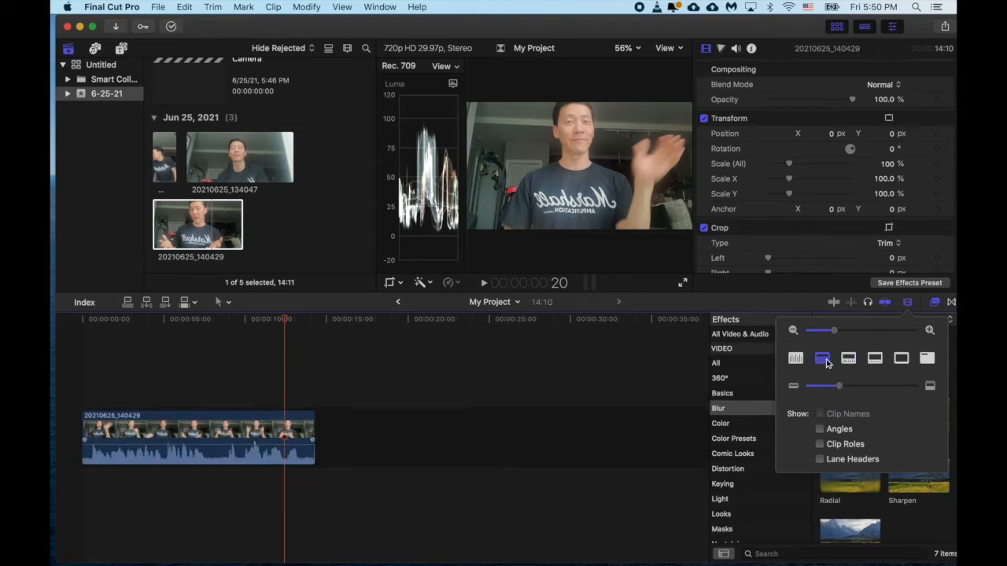
left_click(848, 359)
left_click(874, 359)
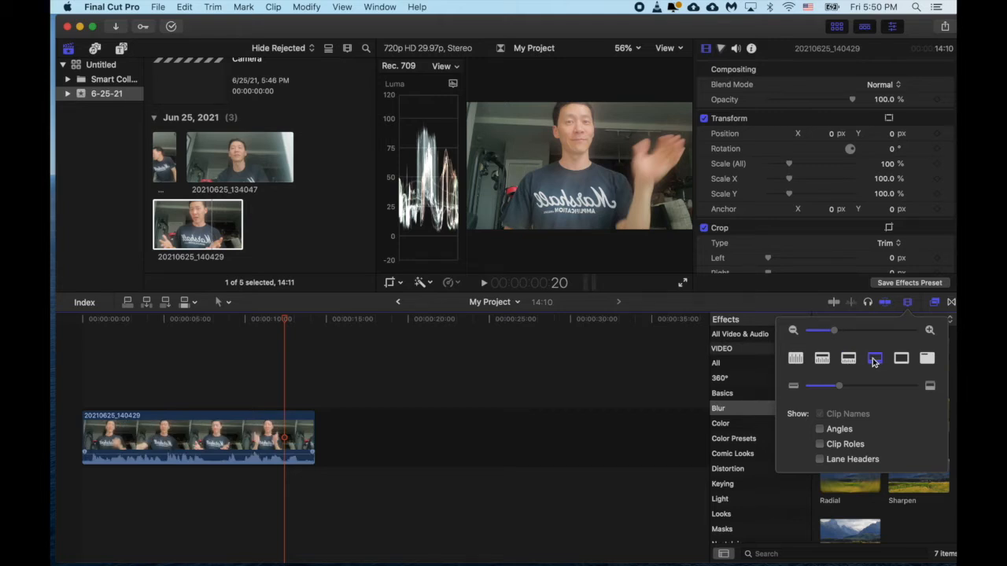
Close the clip appearance settings and look through the libraries, photos and audio, and titles and generators sidebars.
left_click(906, 305)
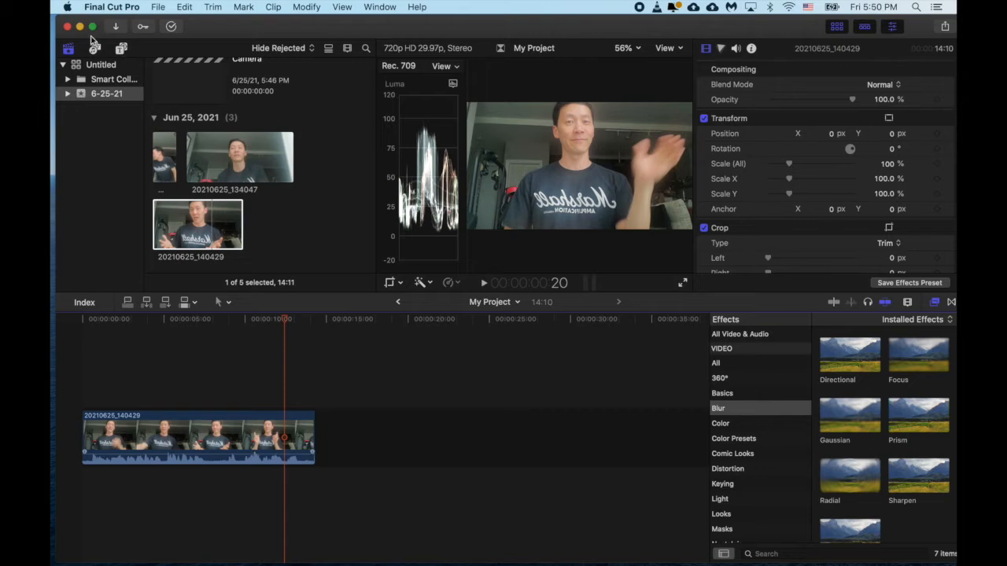
left_click(69, 49)
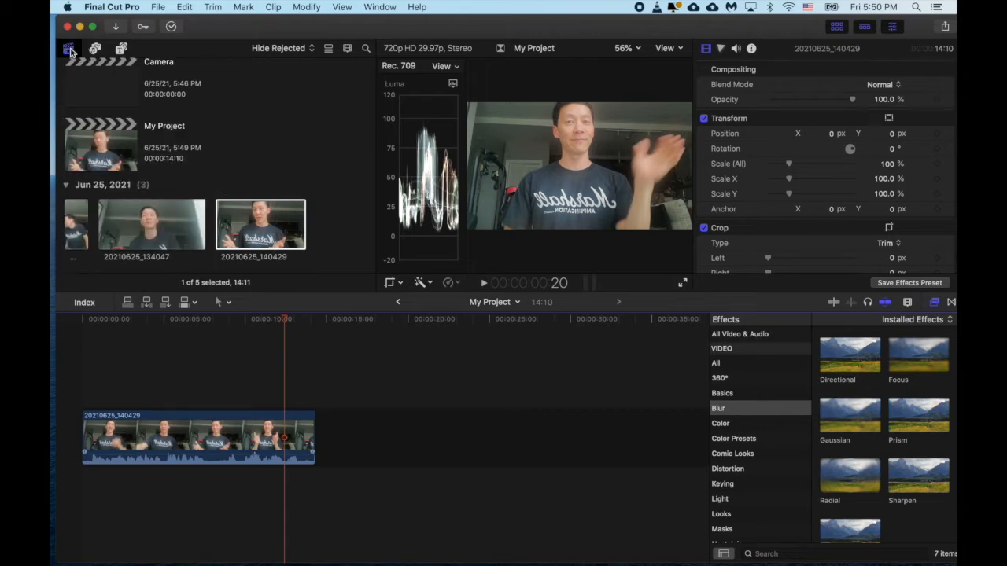
left_click(69, 49)
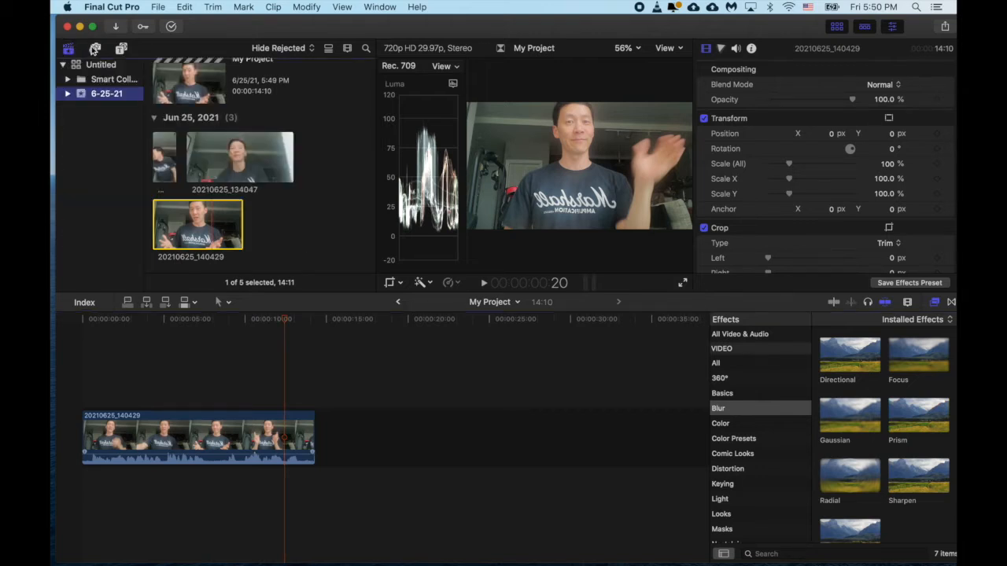
left_click(95, 49)
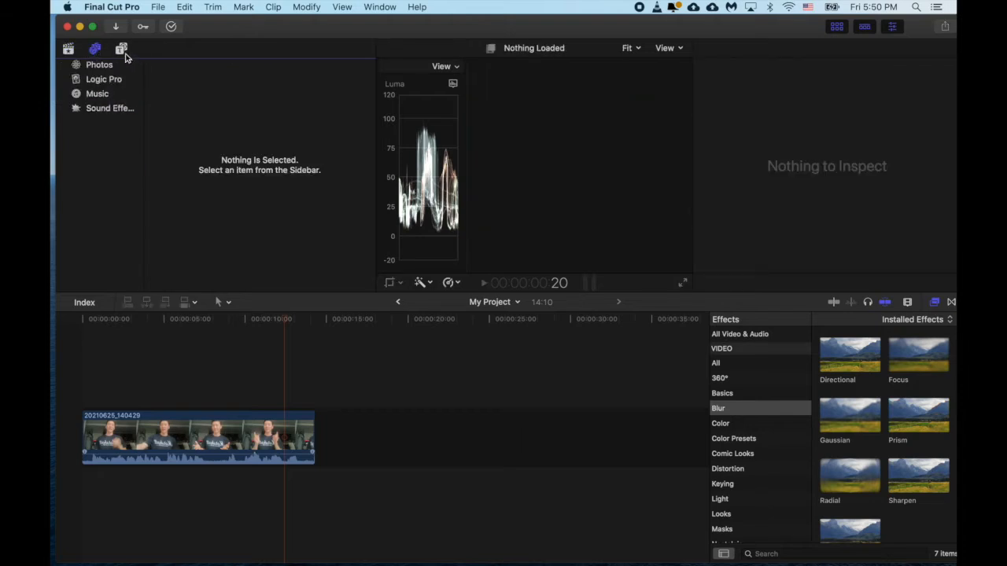
left_click(123, 49)
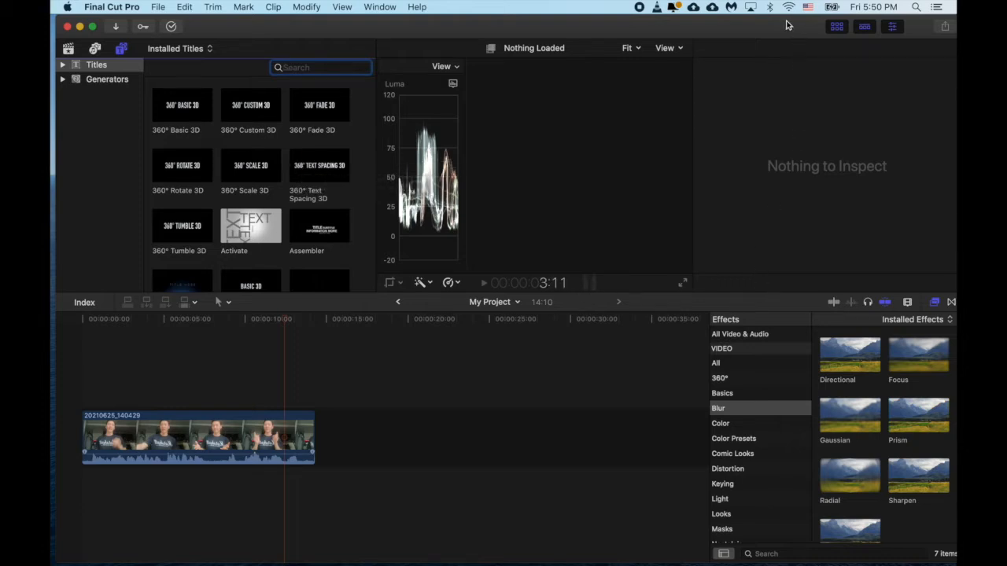
Hide and reshow the browser, and hide and reshow the timeline.
left_click_drag(787, 22, 760, 21)
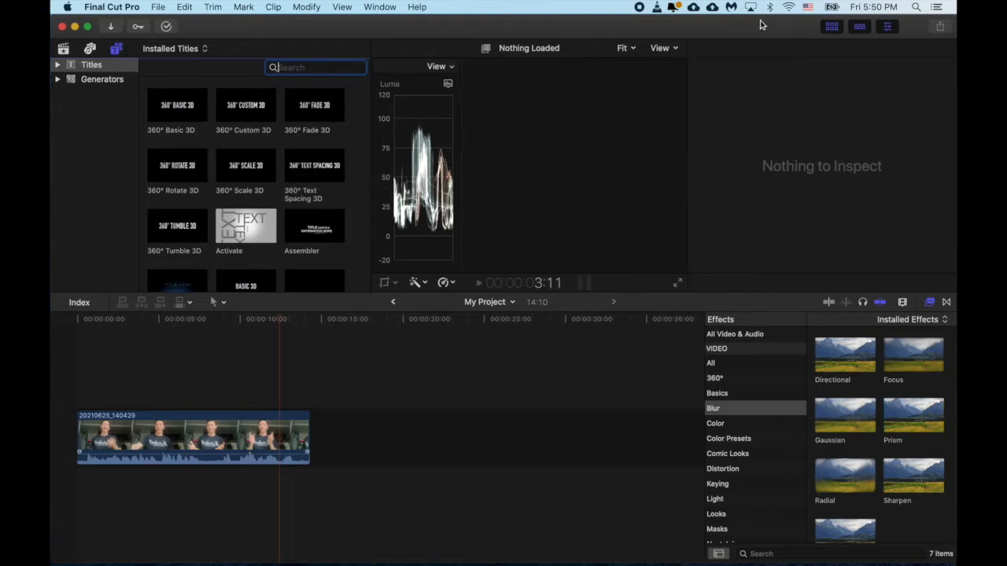
left_click(831, 29)
left_click(831, 28)
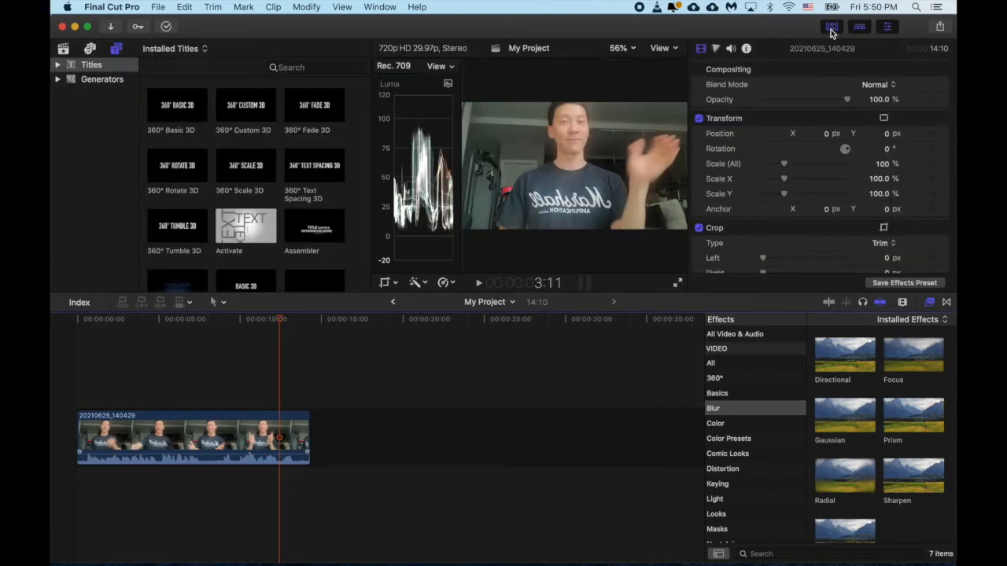
left_click(859, 29)
left_click(859, 28)
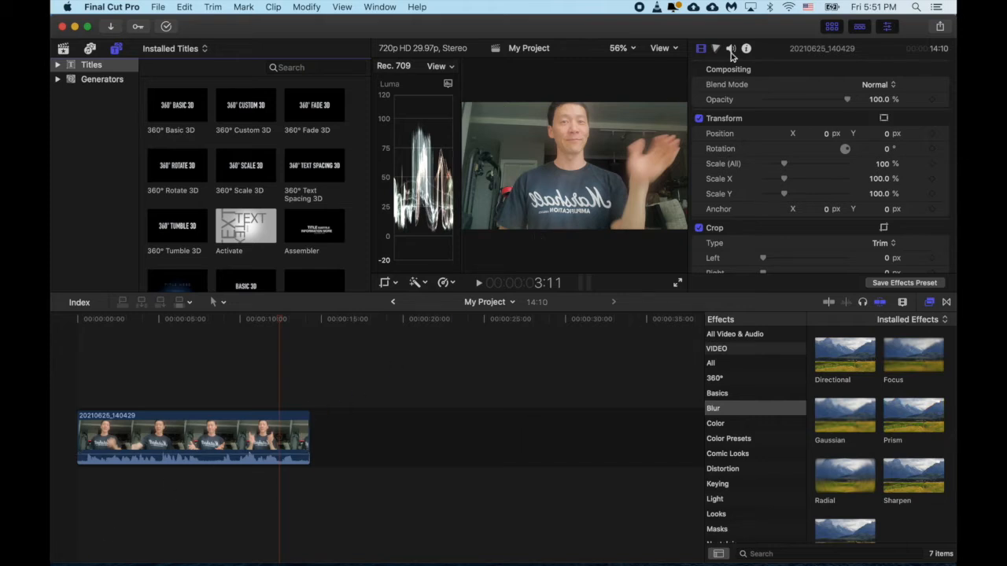
Select the timeline clip, park the playhead near 10 seconds, and review its video, color and audio inspector settings.
left_click(235, 419)
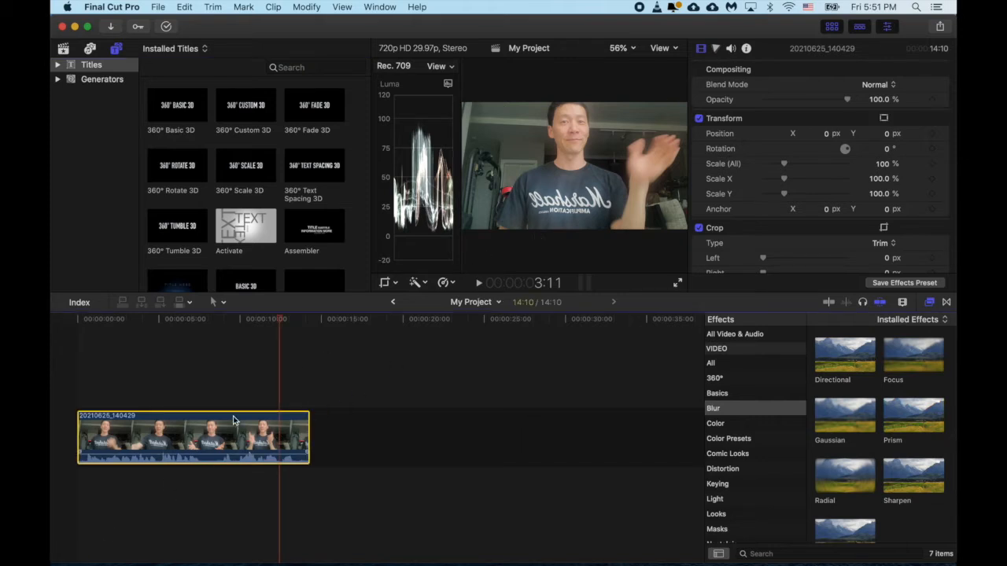
left_click_drag(281, 318, 237, 327)
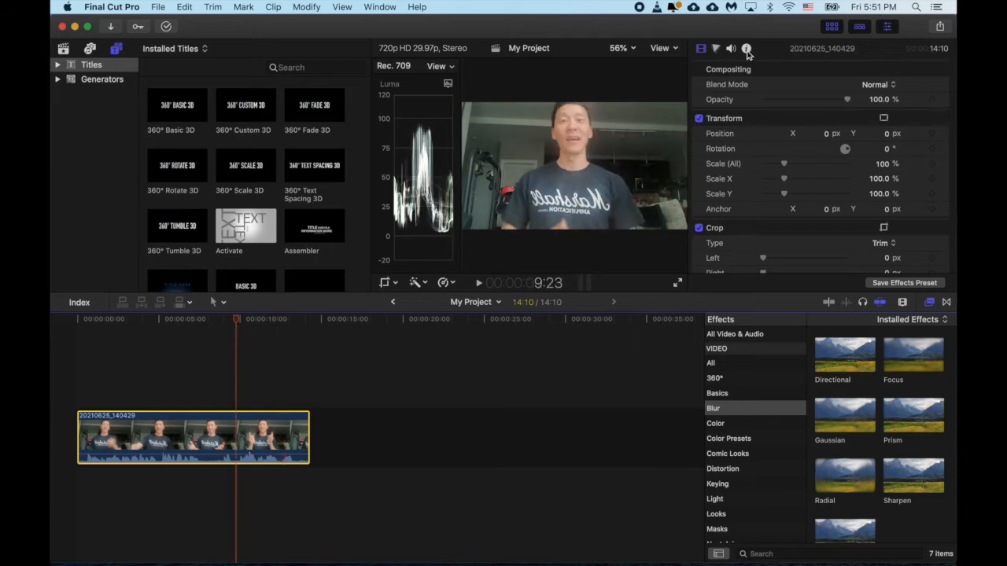
left_click(700, 49)
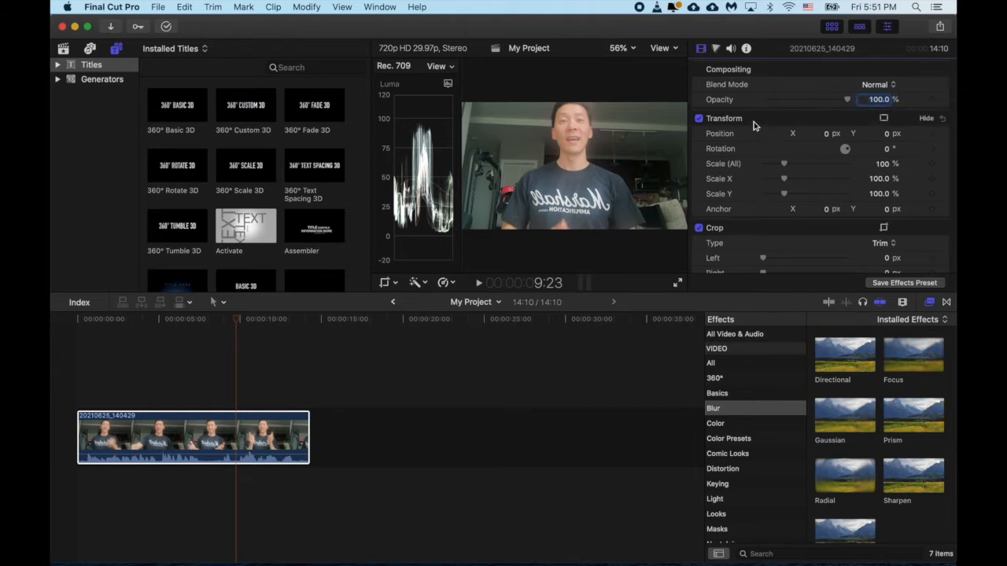
left_click(715, 50)
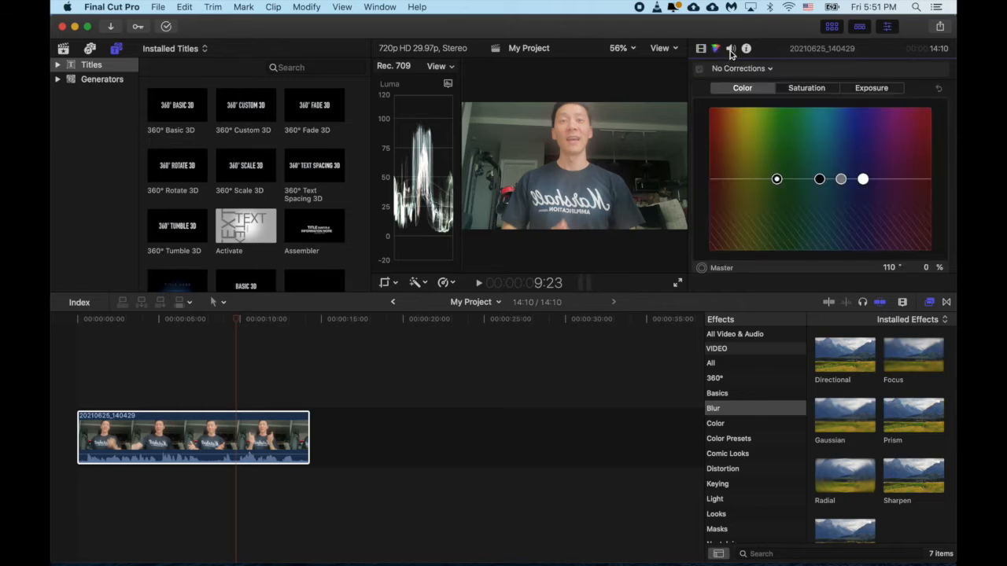
left_click(730, 48)
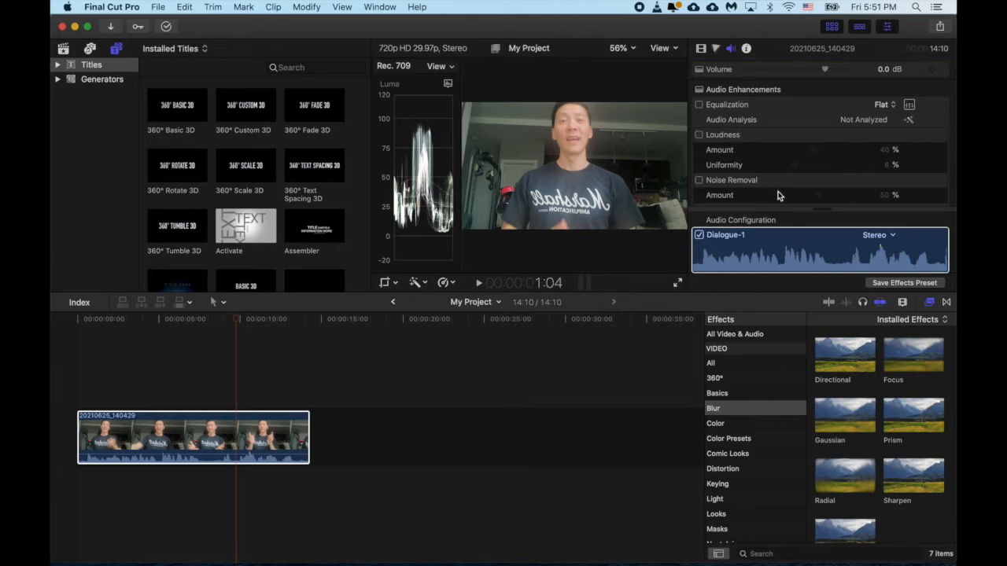
scroll(779, 193, "down", 2)
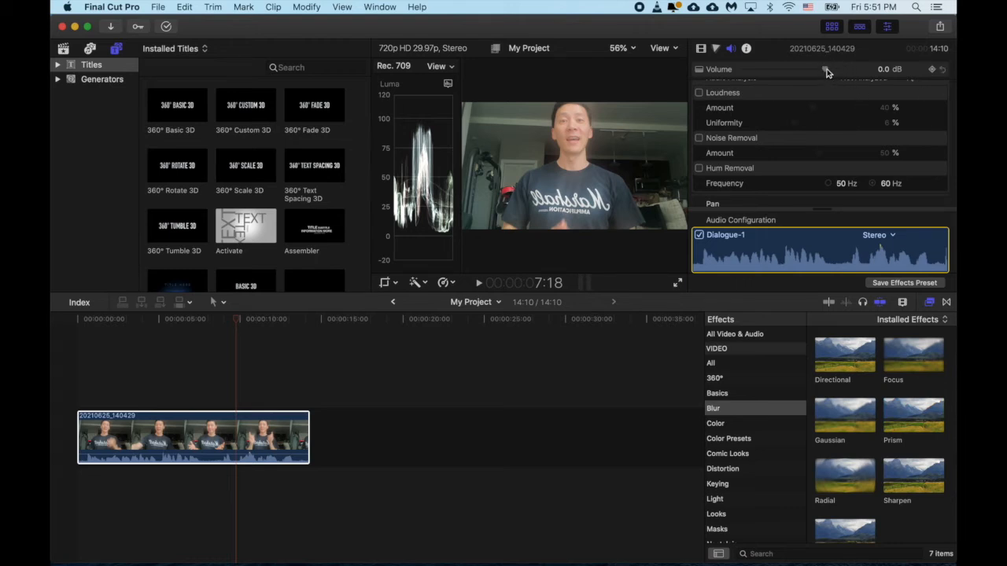
Try raising the clip's volume to 12 dB, and bring it back down to 0.4 dB.
left_click_drag(826, 72, 863, 74)
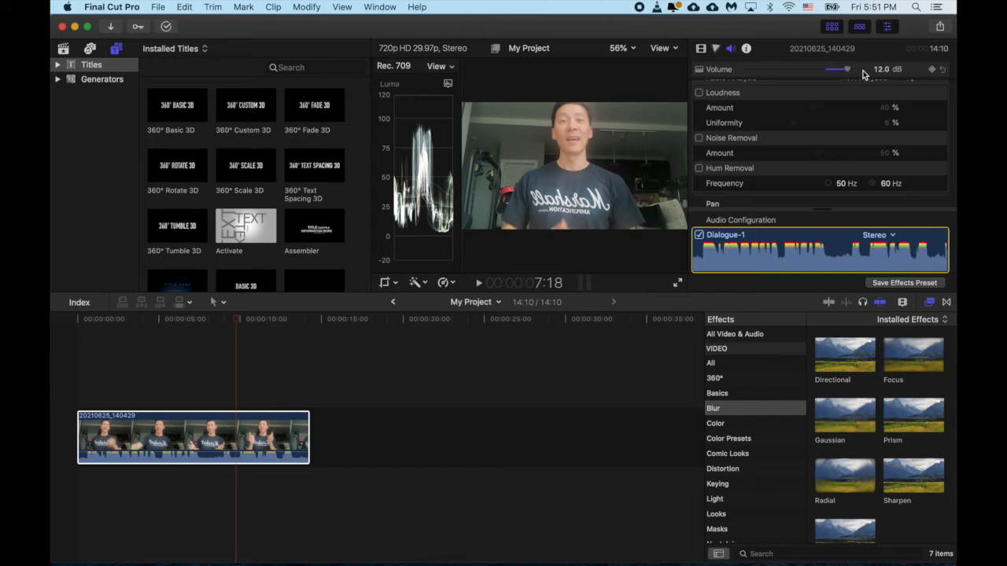
left_click_drag(863, 74, 826, 72)
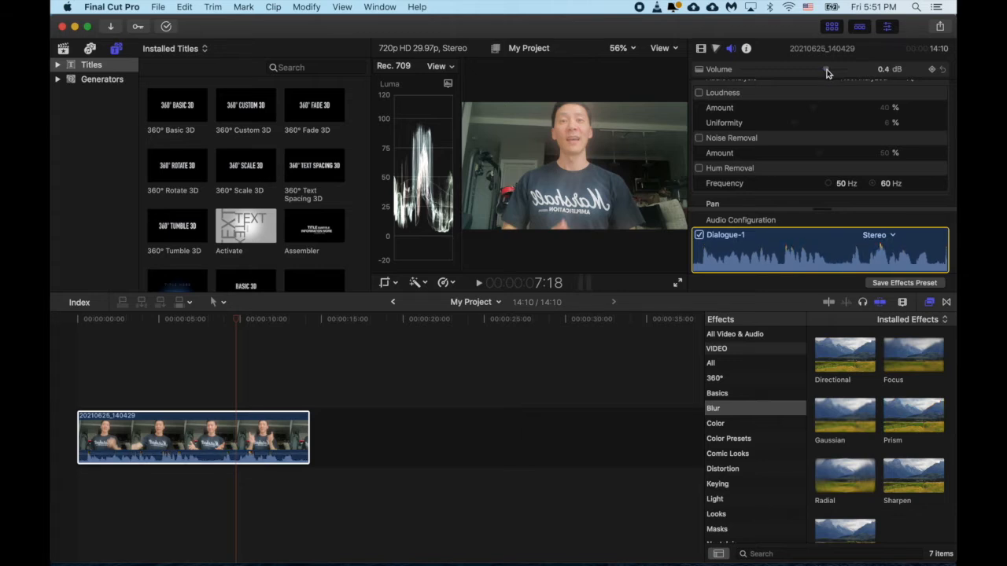
scroll(796, 114, "up", 3)
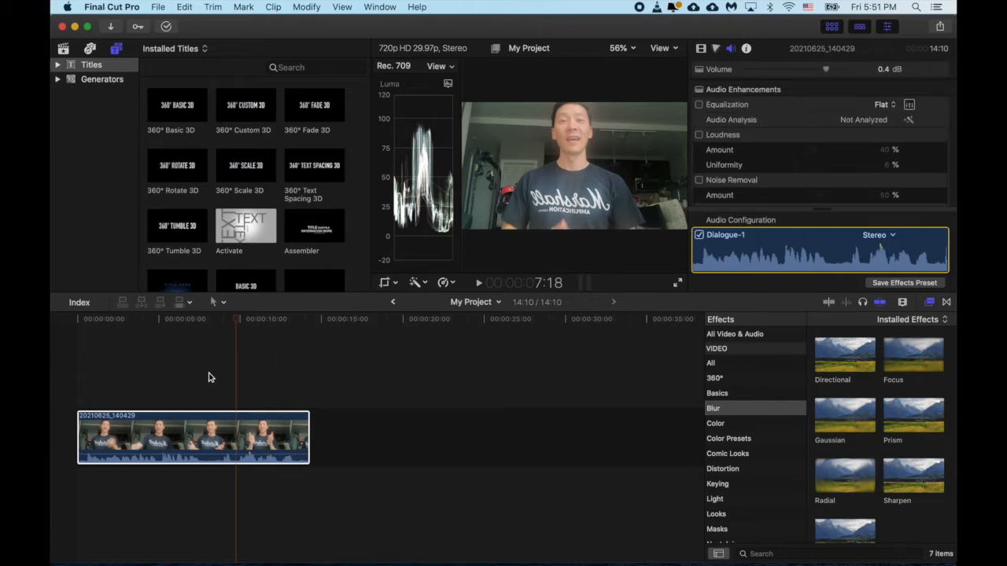
Play the clip from about the 7-second mark to listen to its audio, pausing near 12 seconds.
left_click(273, 397)
left_click(194, 387)
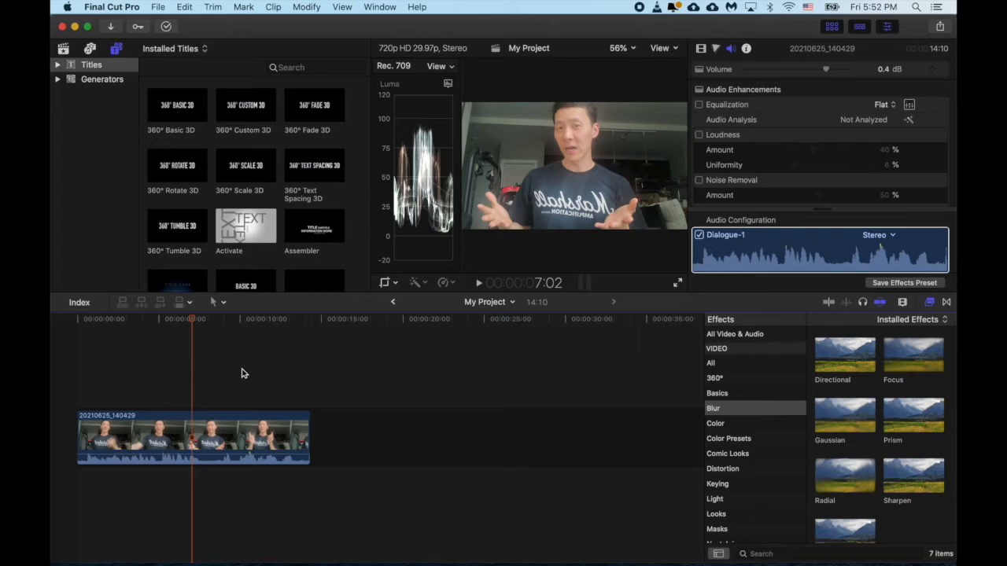
key("space")
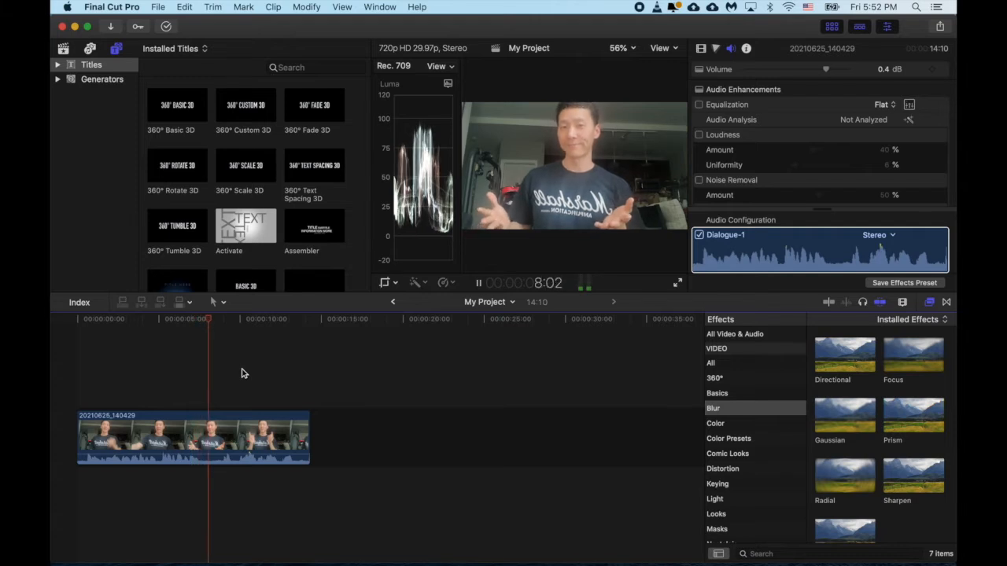
key("space")
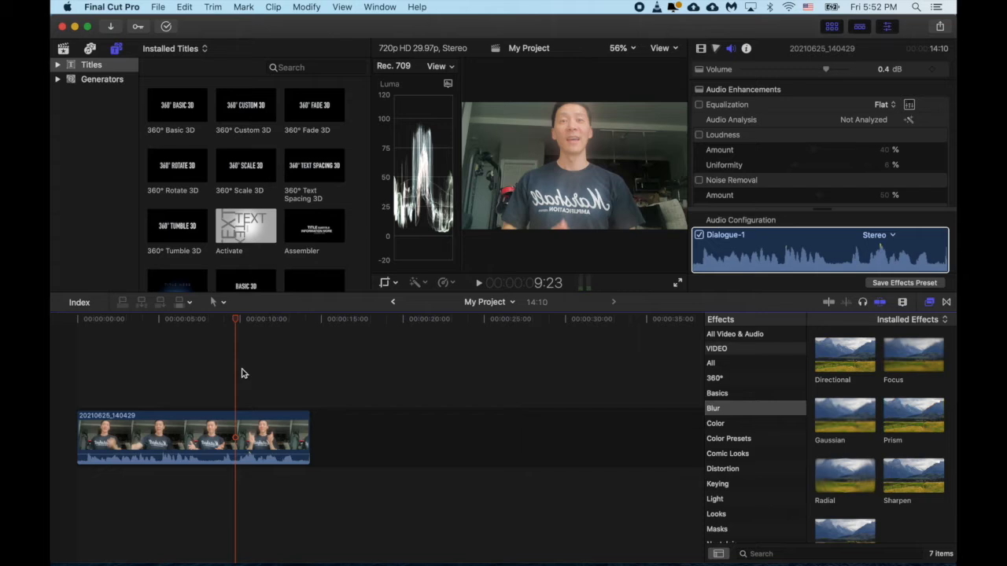
left_click(224, 303)
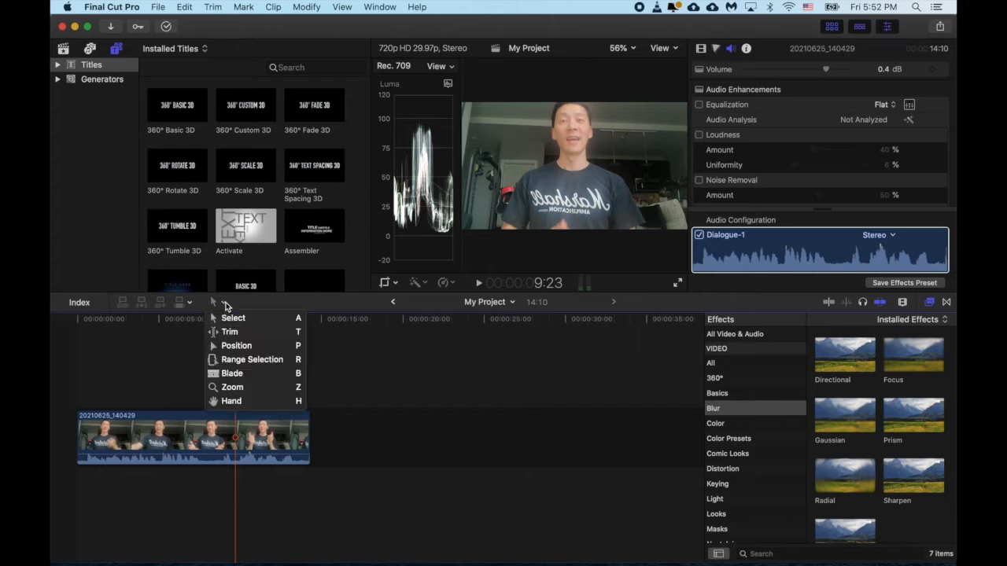
left_click(169, 355)
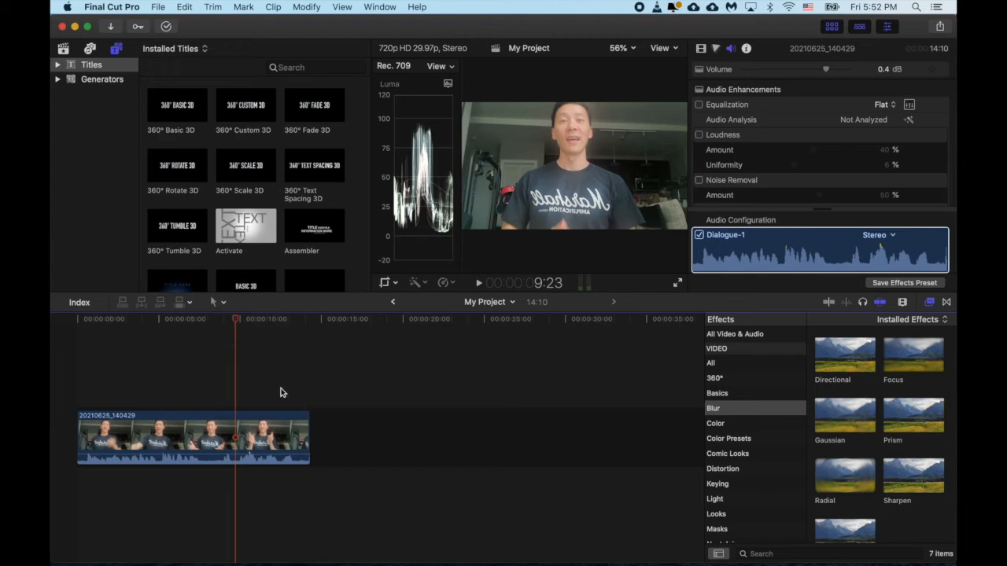
left_click(184, 401)
key("space")
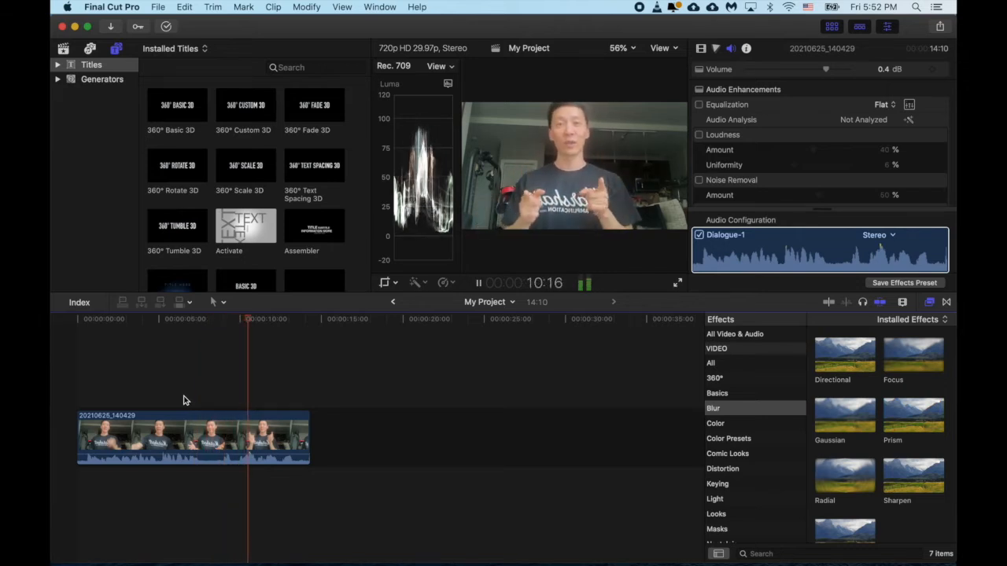
key("space")
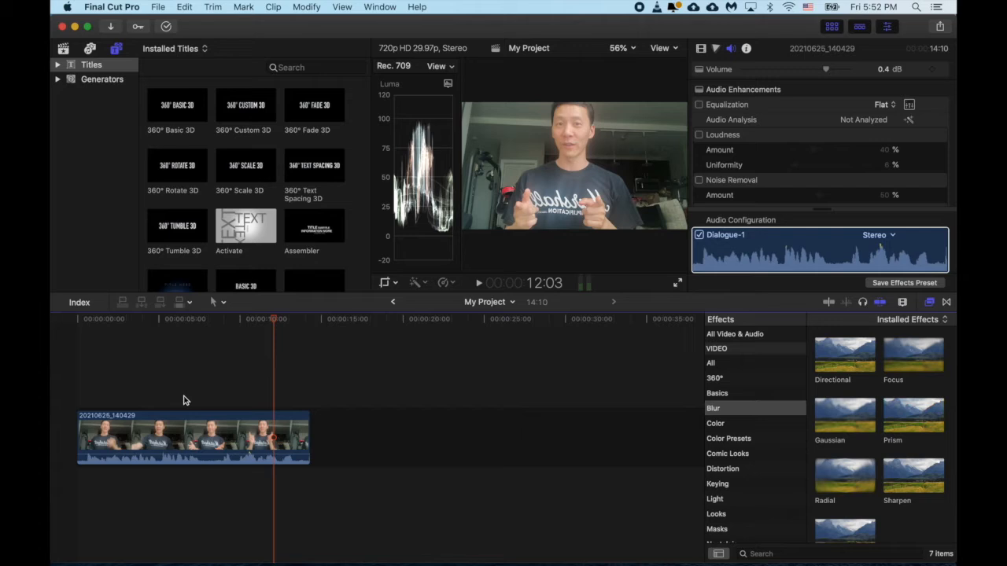
Turn on noise removal for the timeline clip and set its amount to 52%.
left_click(212, 433)
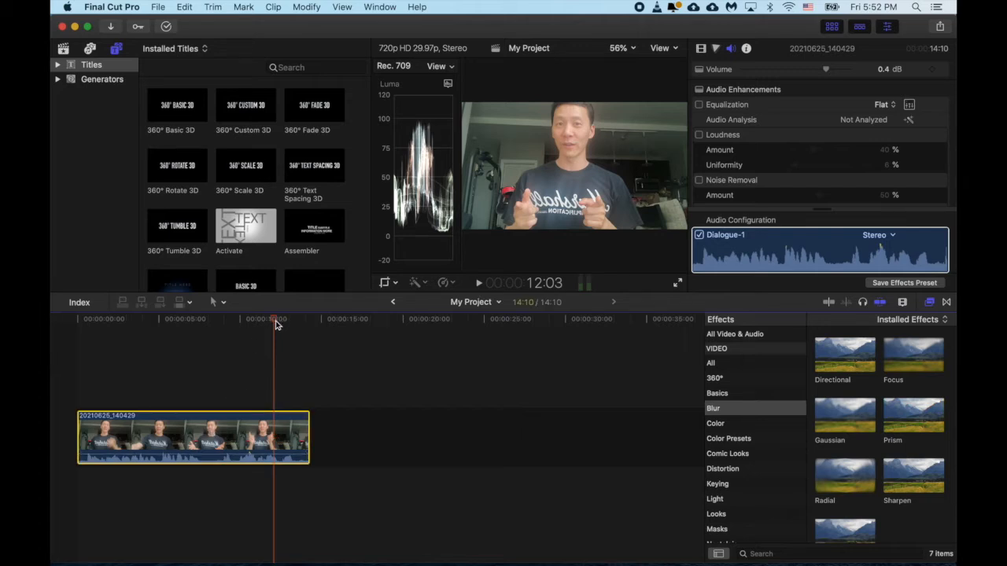
left_click_drag(275, 325, 220, 325)
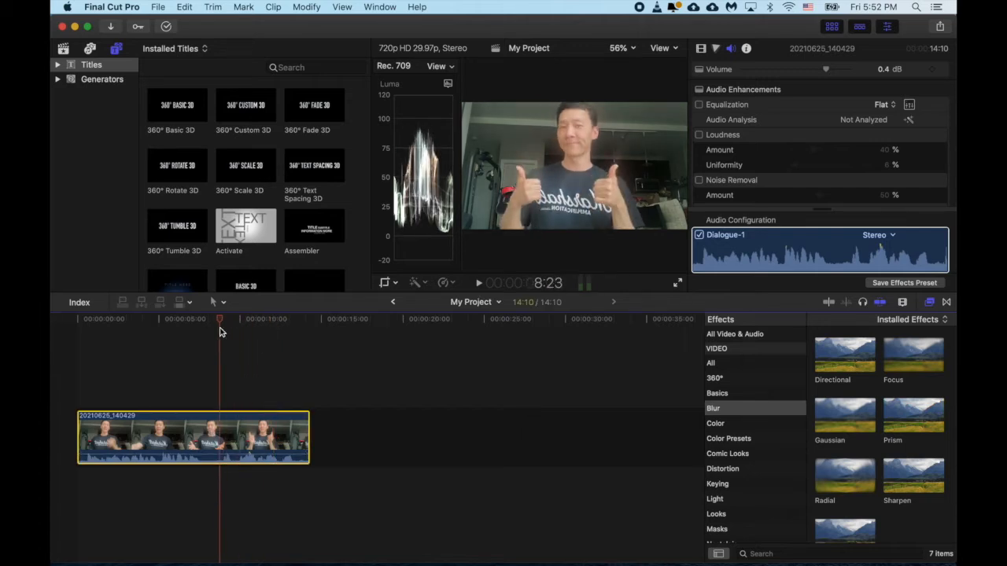
left_click(699, 181)
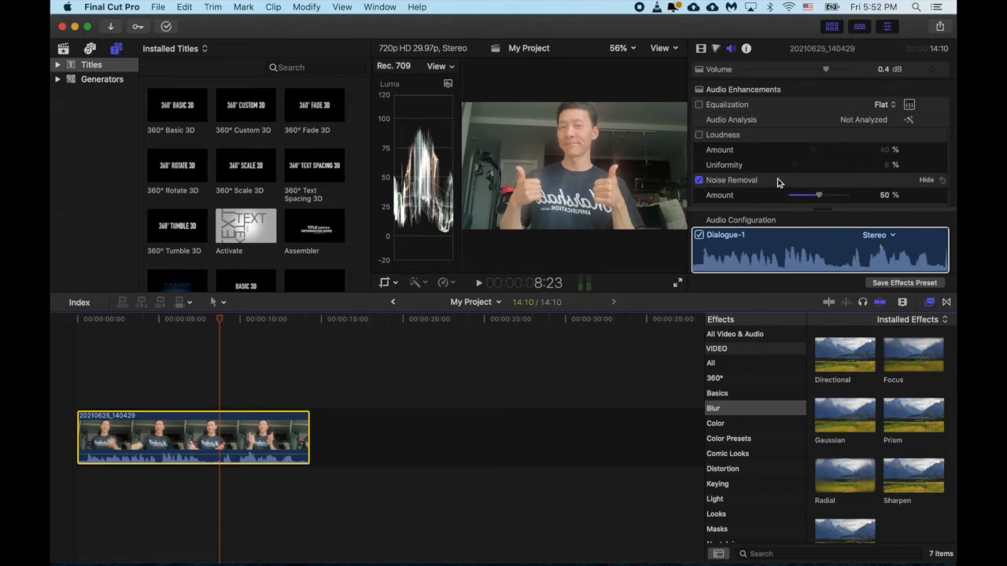
scroll(777, 183, "down", 3)
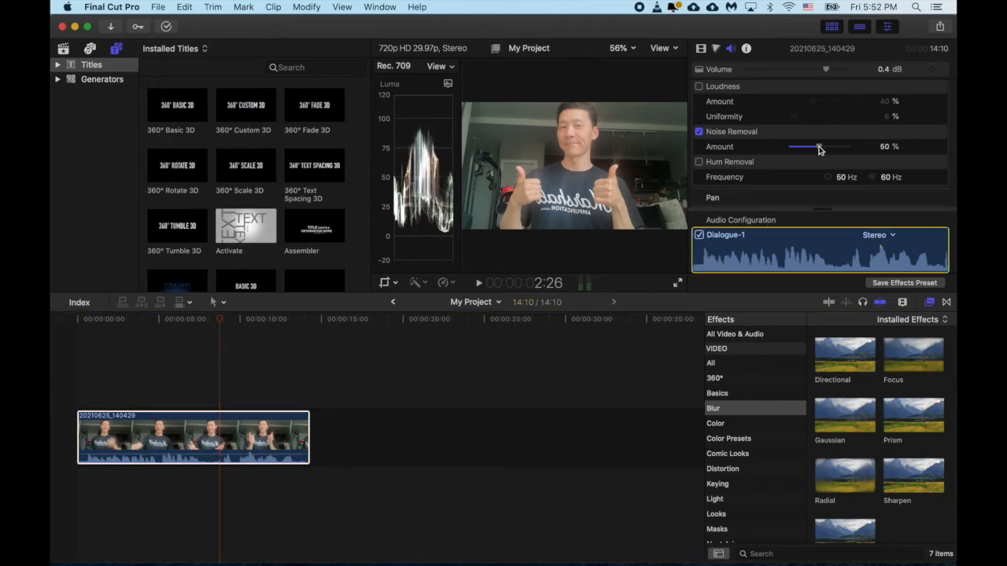
left_click_drag(819, 149, 821, 150)
Play the clip from about 3 seconds to 10 seconds to check the effect of noise removal.
left_click(132, 394)
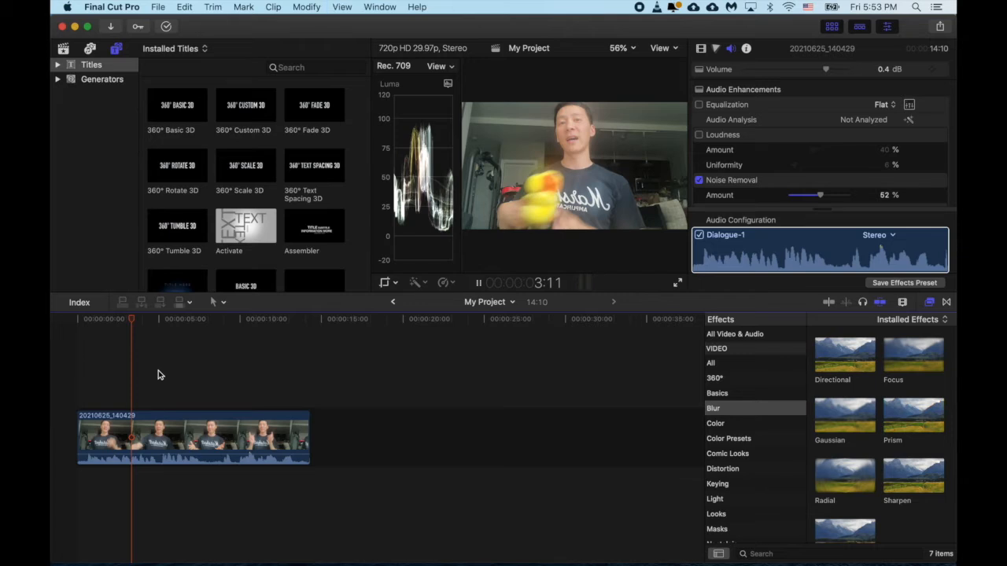
key("space")
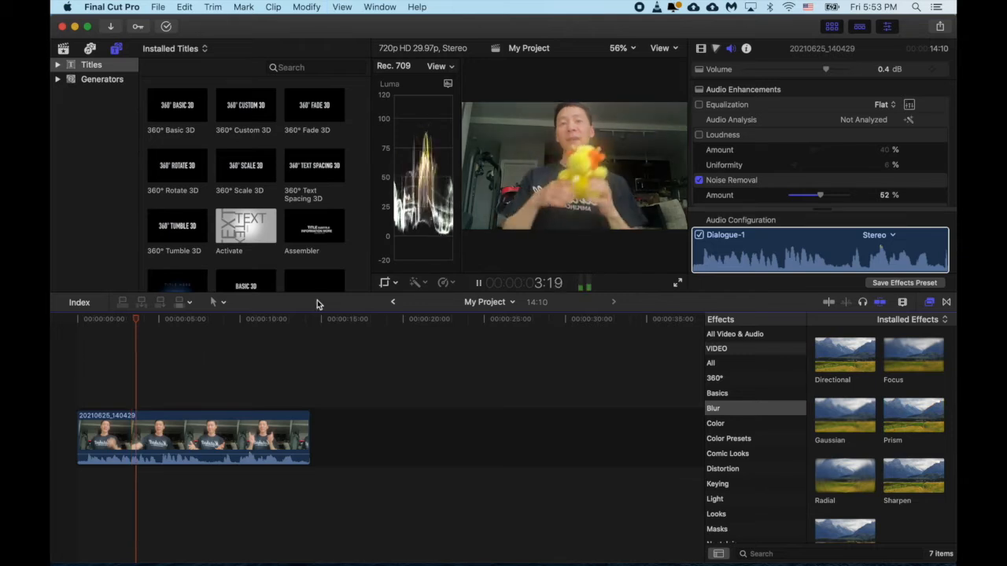
key("space")
left_click(700, 181)
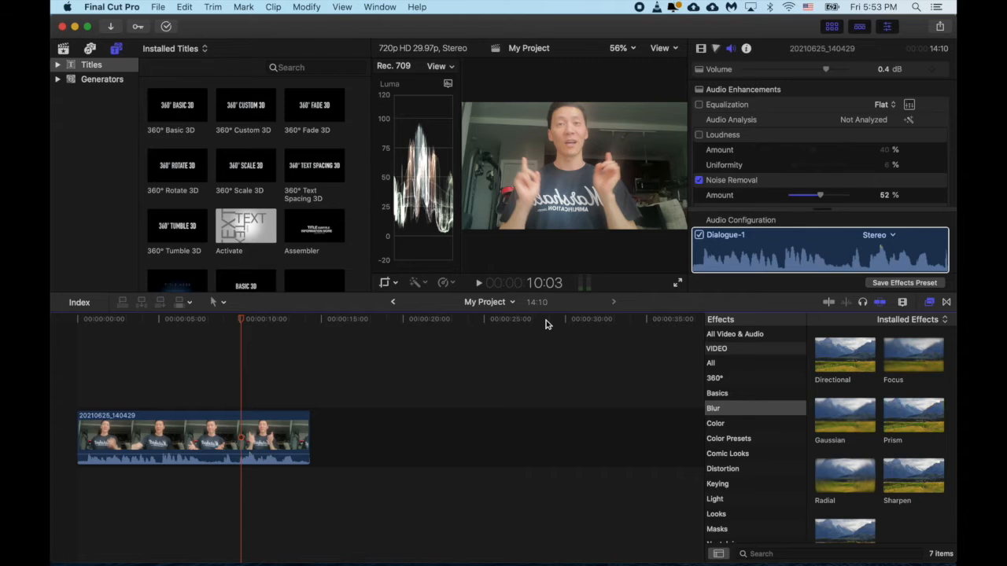
Try 90% noise removal and reduce it to 46%, and set the clip's volume to 1.3 dB.
left_click_drag(820, 195, 841, 197)
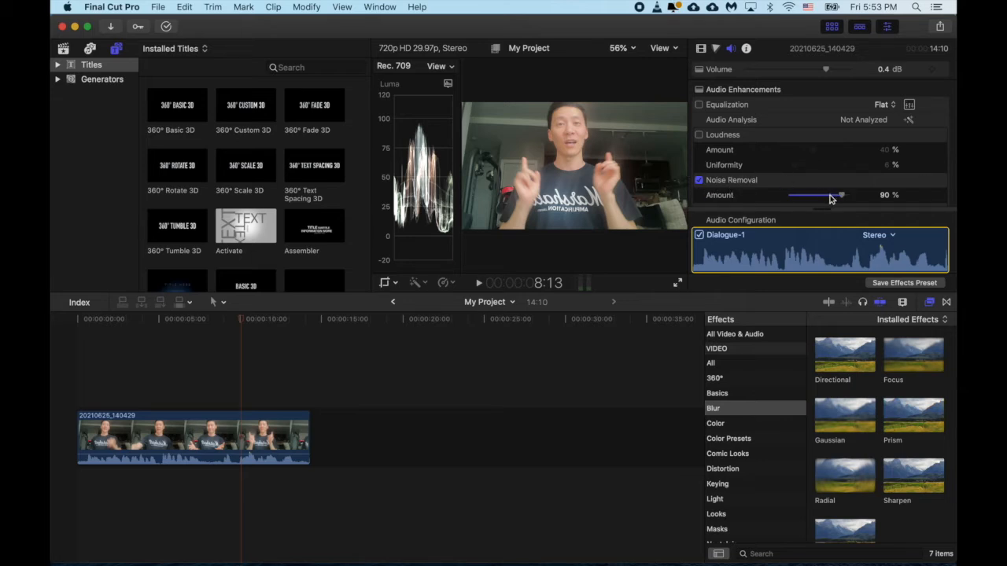
left_click_drag(841, 196, 816, 198)
left_click_drag(827, 72, 829, 72)
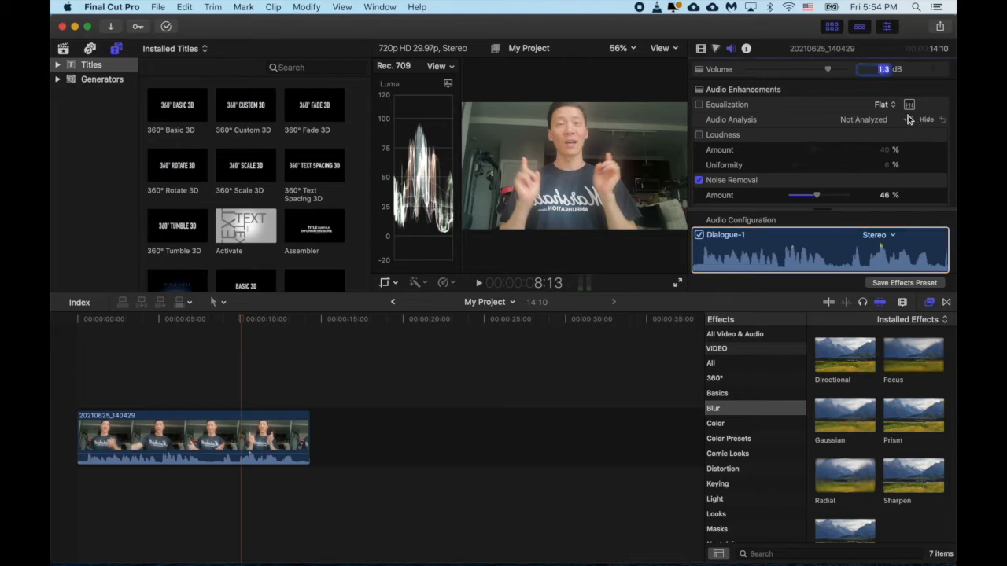
left_click(563, 391)
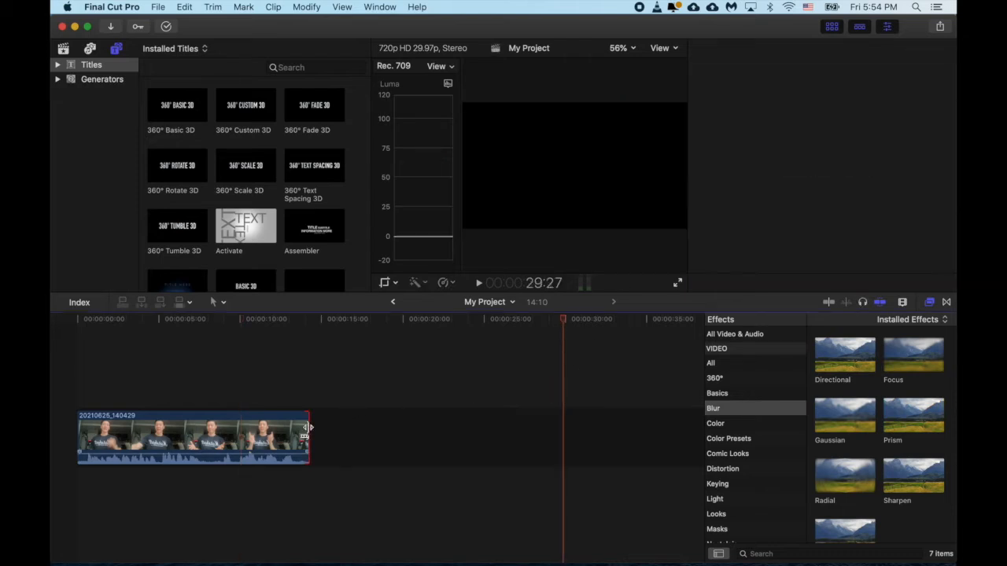
left_click(268, 431)
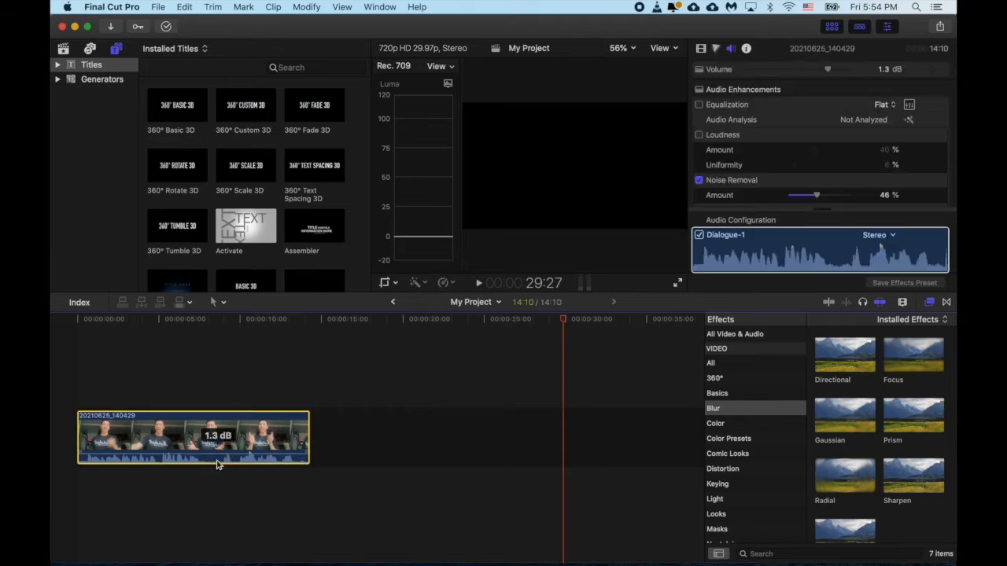
Review the equalization presets and the graphic equalizer for the timeline clip's audio without applying any of them.
left_click(764, 192)
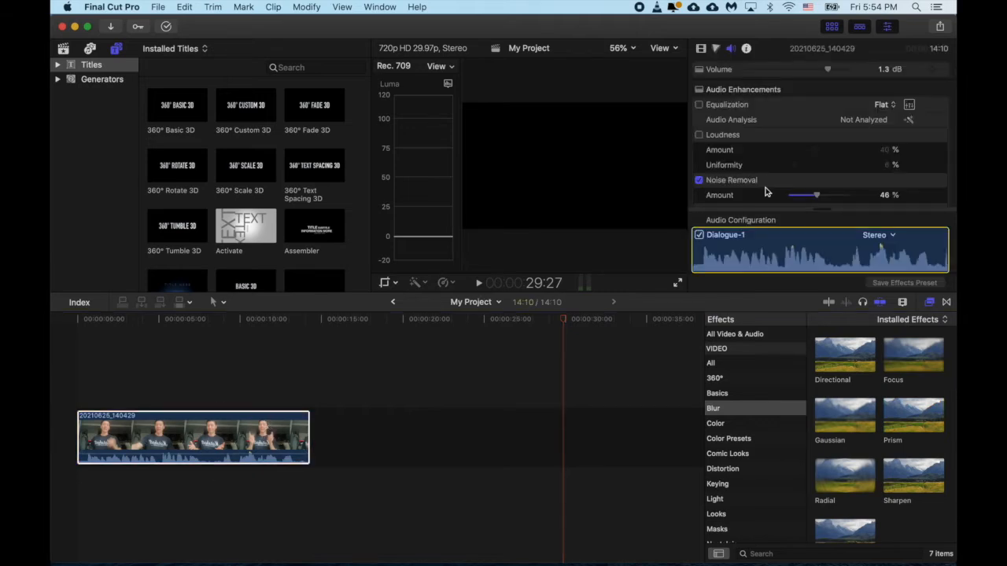
scroll(765, 194, "down", 2)
scroll(751, 150, "up", 2)
left_click(881, 104)
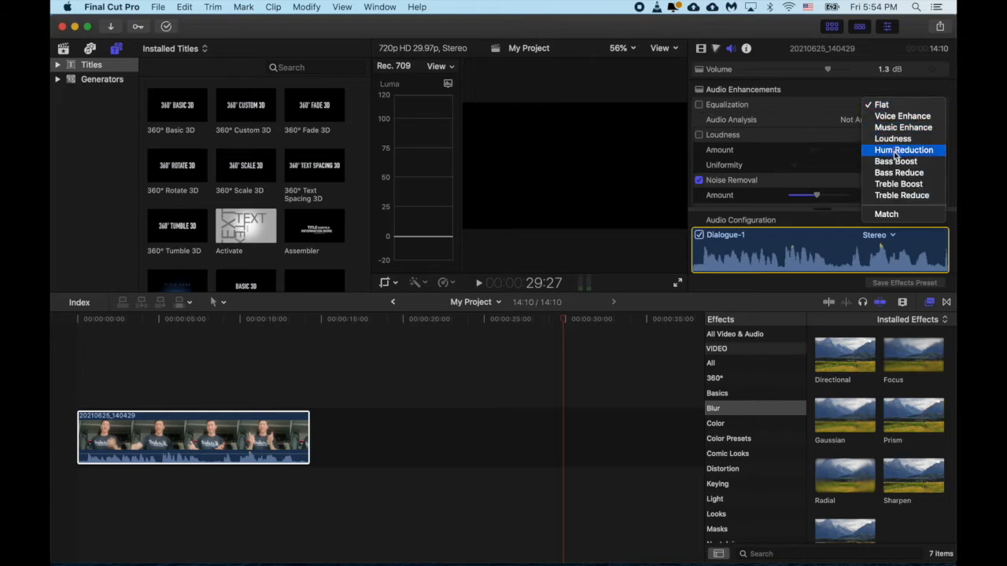
left_click(833, 114)
left_click(909, 105)
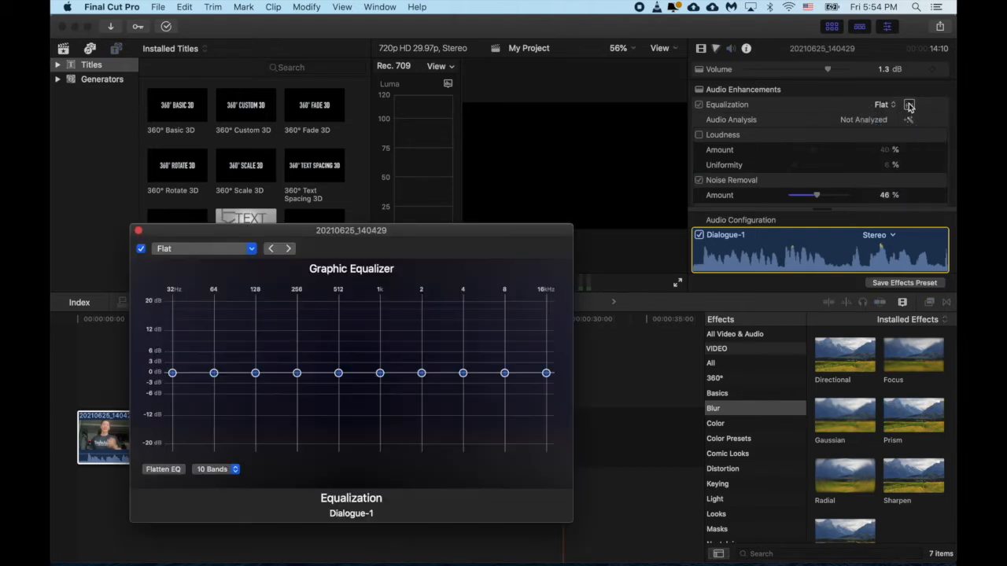
left_click(138, 233)
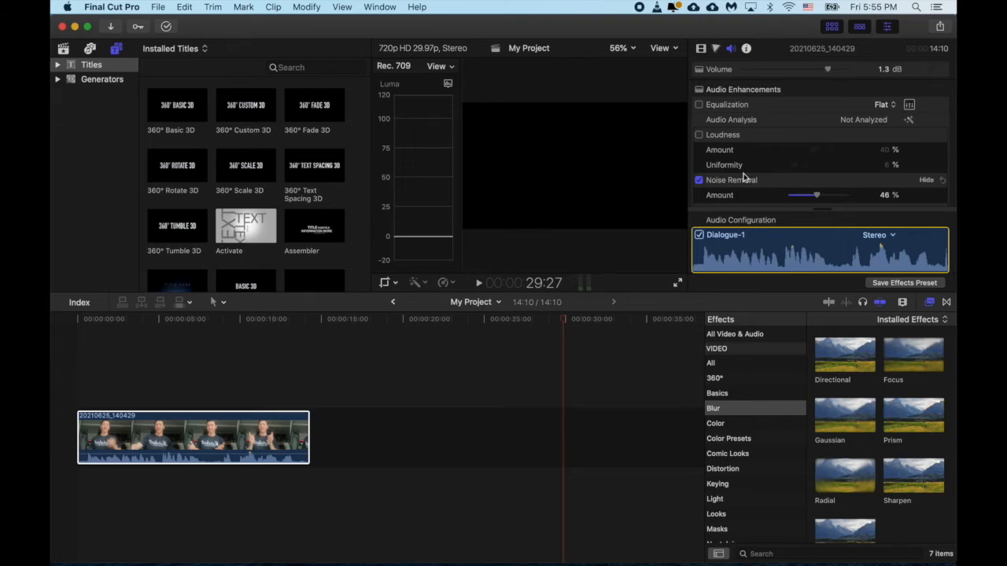
Park the playhead at 5:24 in the clip and add a Color Wheels correction to it.
left_click(213, 370)
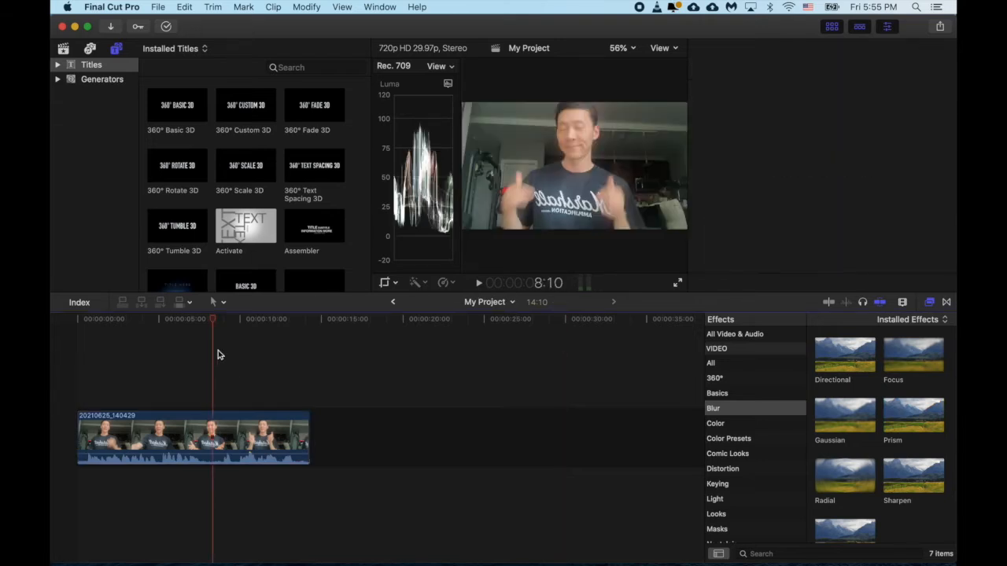
left_click(173, 321)
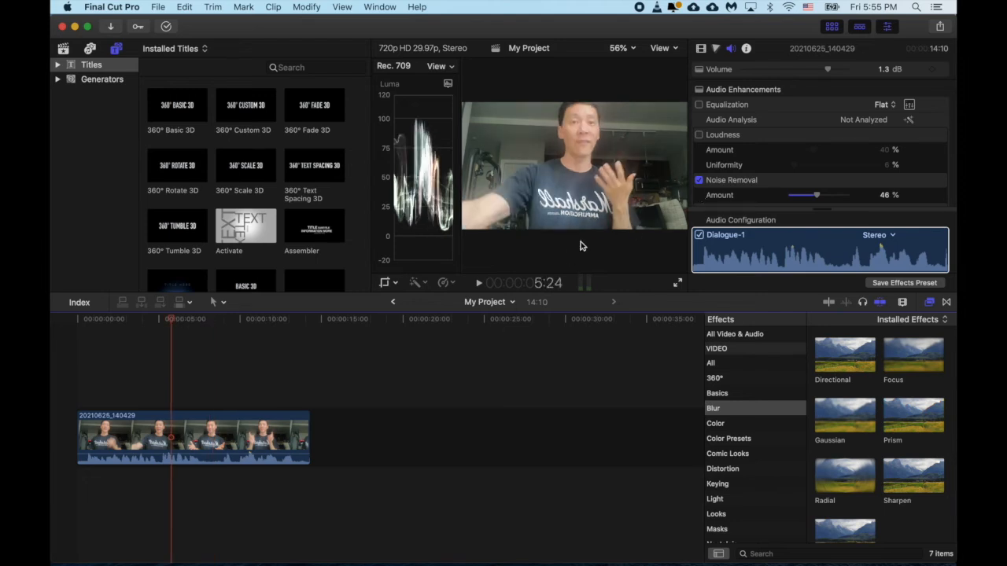
left_click(239, 427)
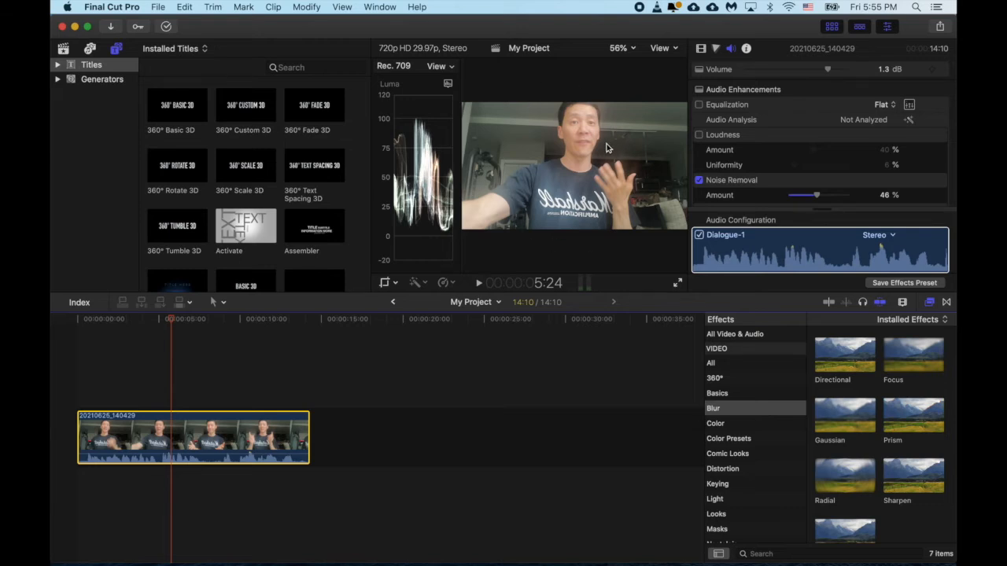
left_click(717, 49)
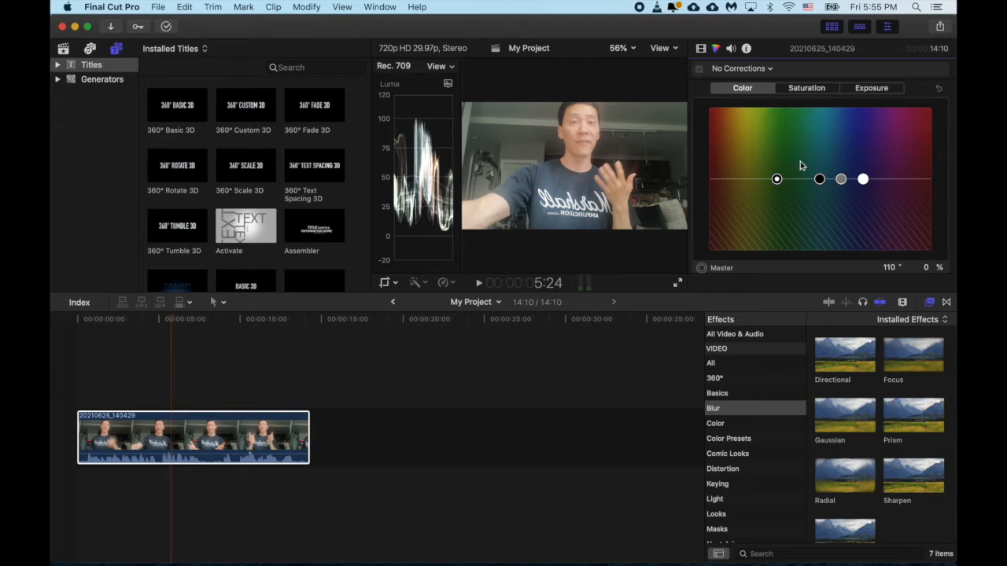
left_click(755, 69)
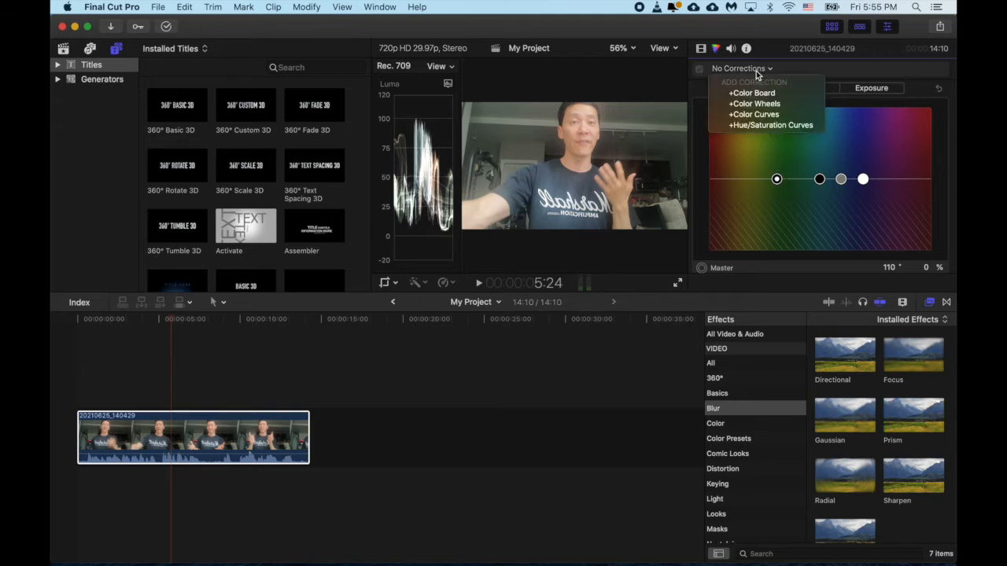
left_click(758, 104)
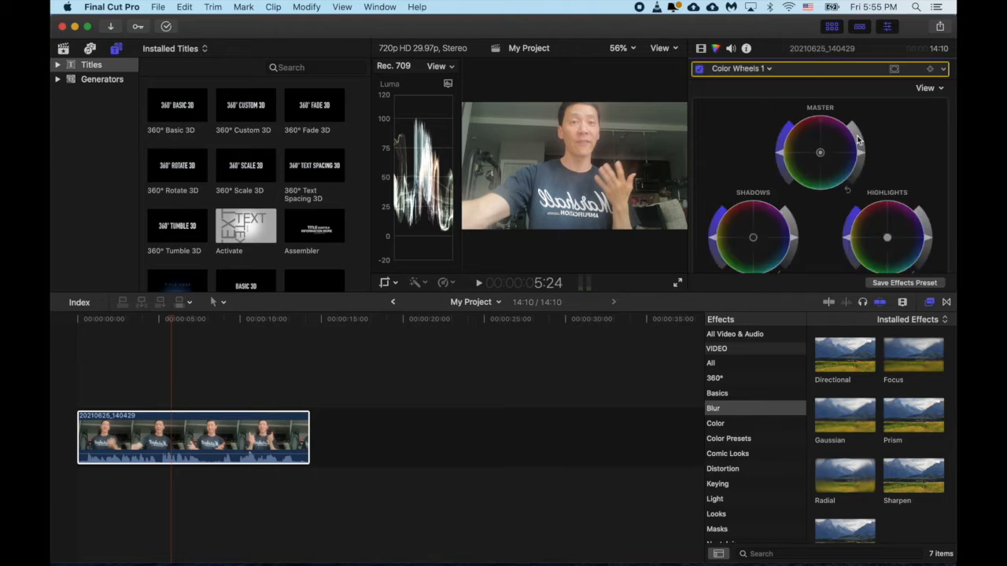
Brighten the clip's master, shadows and highlights very slightly with the color wheels.
mouse_move(863, 155)
left_mouse_down()
mouse_move(860, 139)
mouse_move(862, 152)
left_mouse_up()
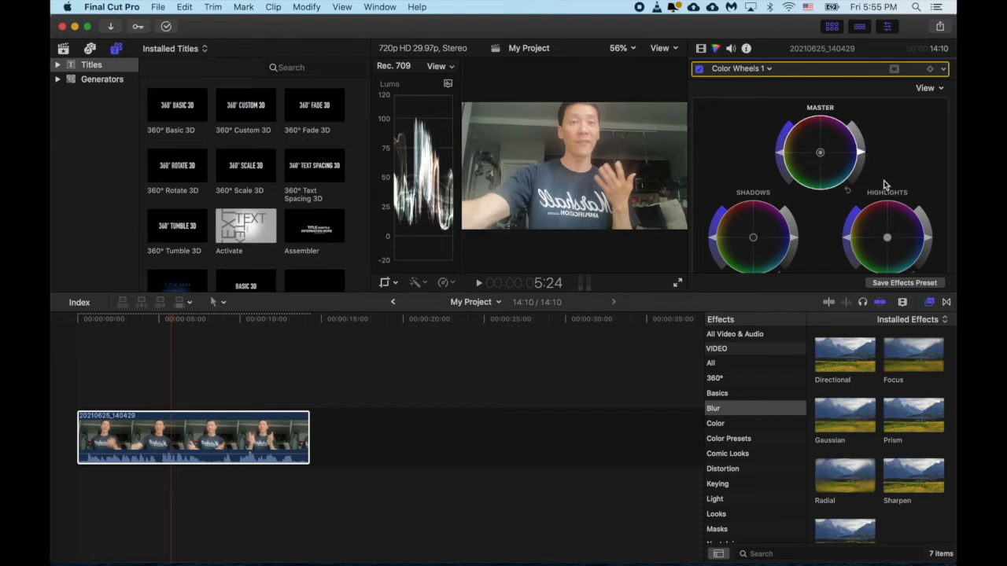
mouse_move(793, 237)
left_mouse_down()
mouse_move(796, 227)
mouse_move(799, 235)
left_mouse_up()
scroll(913, 213, "down", 3)
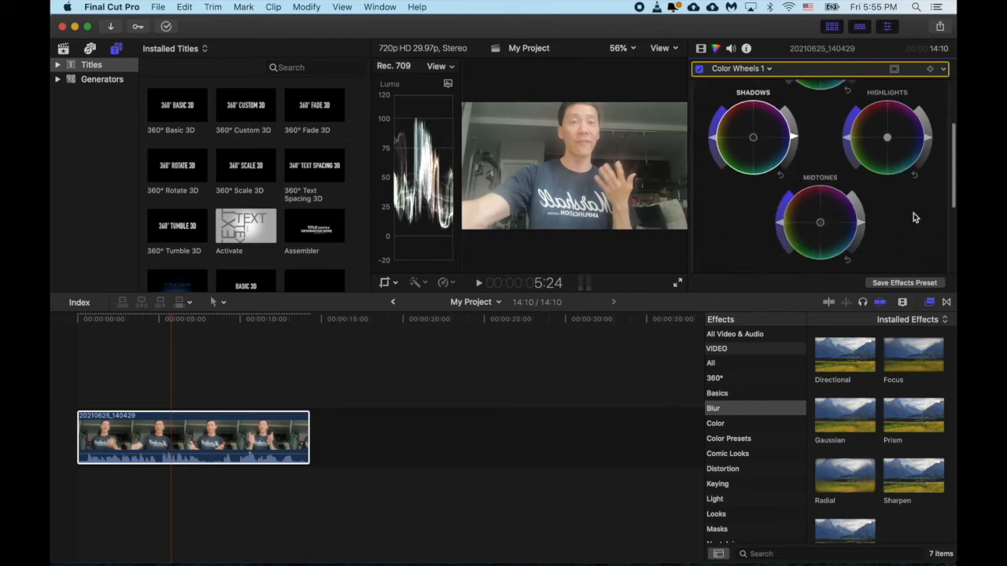
scroll(913, 200, "up", 3)
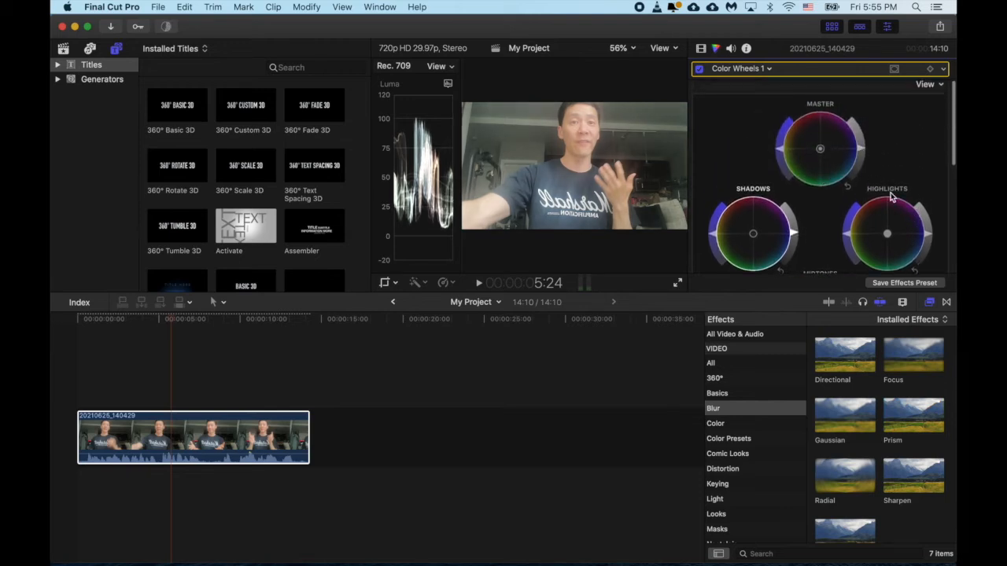
left_click_drag(930, 233, 927, 238)
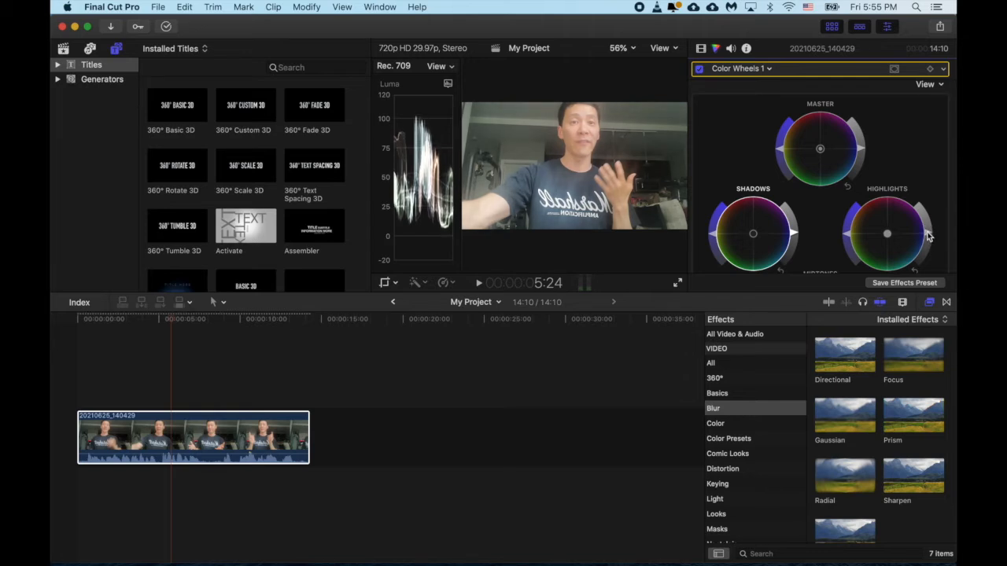
scroll(806, 220, "down", 2)
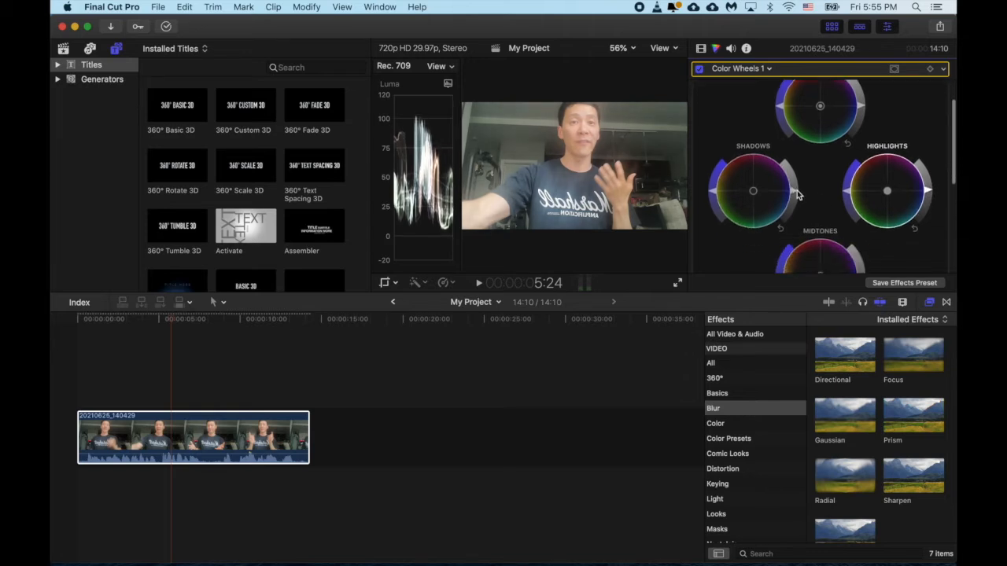
Darken the clip's shadows, lower its midtones slightly, and try a small change to the master saturation with the color wheels.
left_click_drag(797, 191, 797, 206)
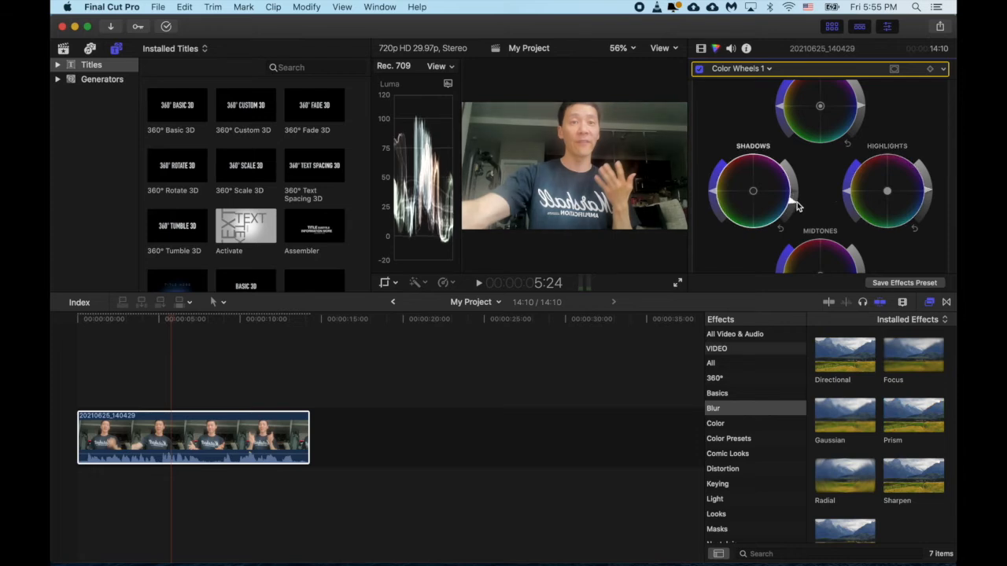
scroll(831, 196, "down", 2)
left_click_drag(862, 233, 862, 241)
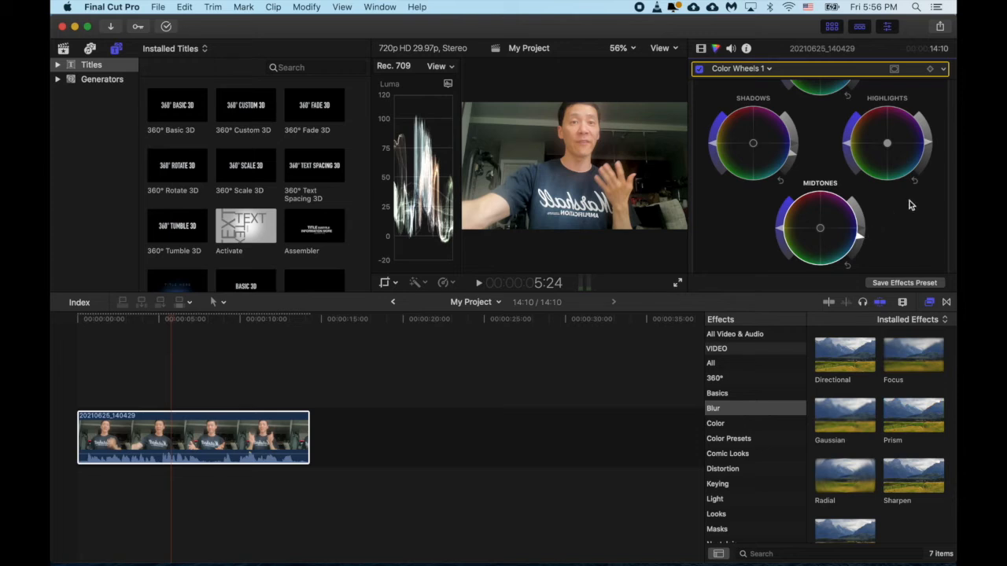
scroll(908, 198, "up", 3)
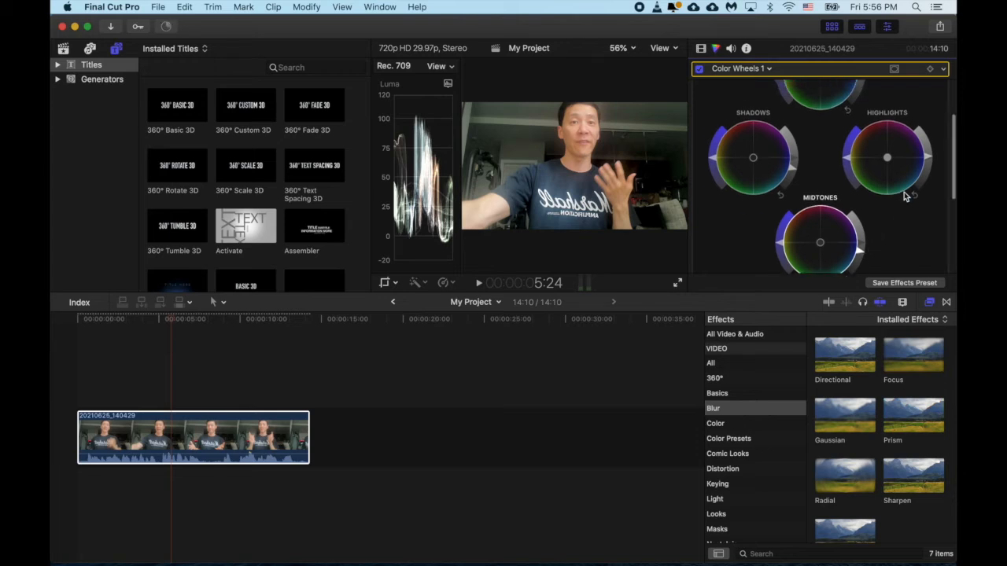
scroll(822, 196, "up", 2)
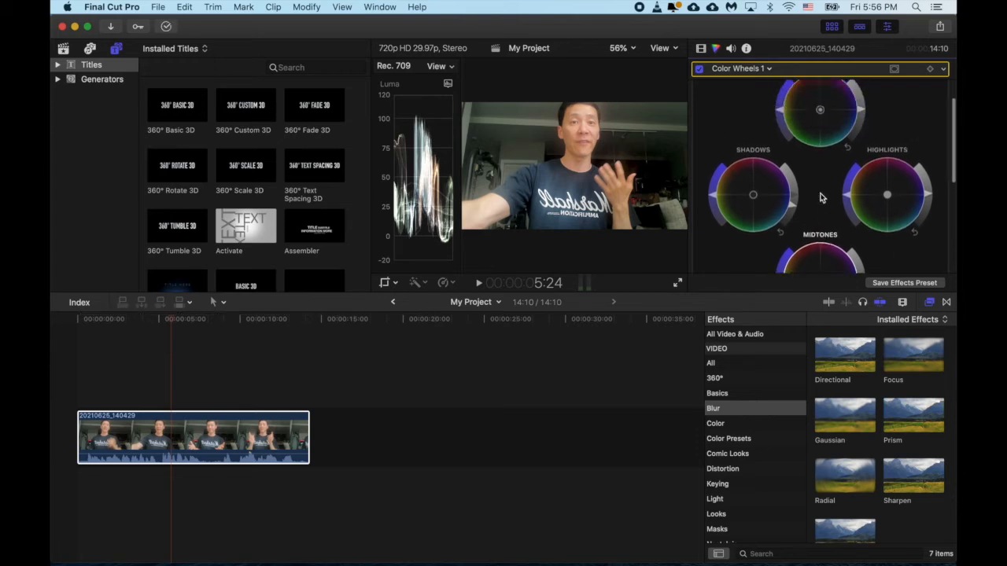
mouse_move(780, 125)
left_mouse_down()
mouse_move(784, 153)
mouse_move(779, 127)
left_mouse_up()
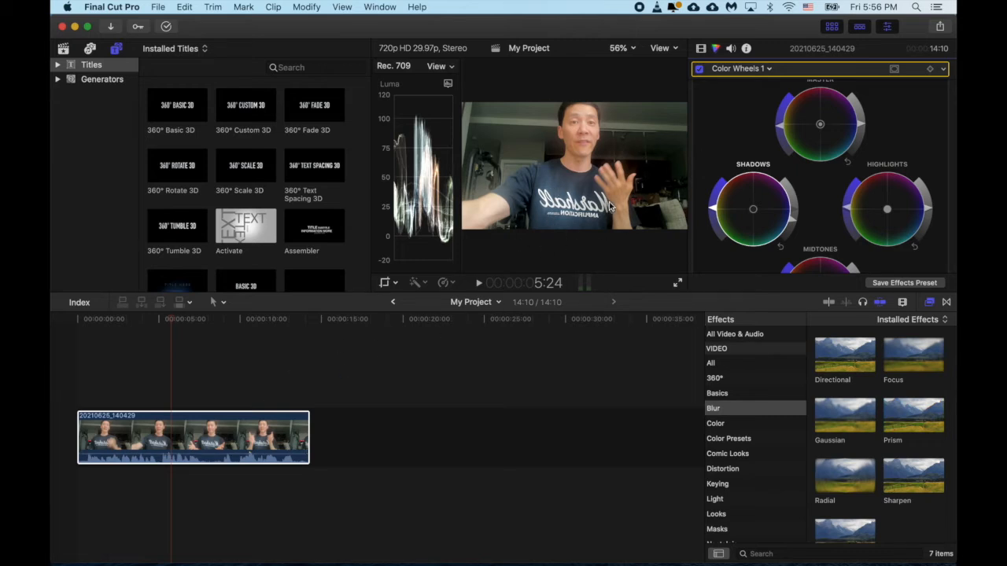
Play the color-corrected clip from 6:24 to 13:08 to check the look.
left_click(189, 387)
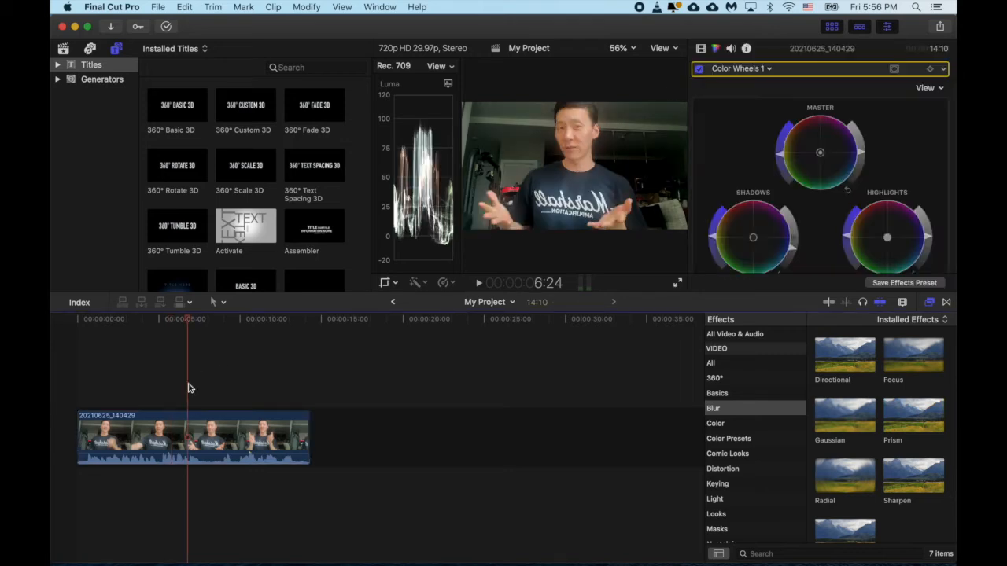
key("space")
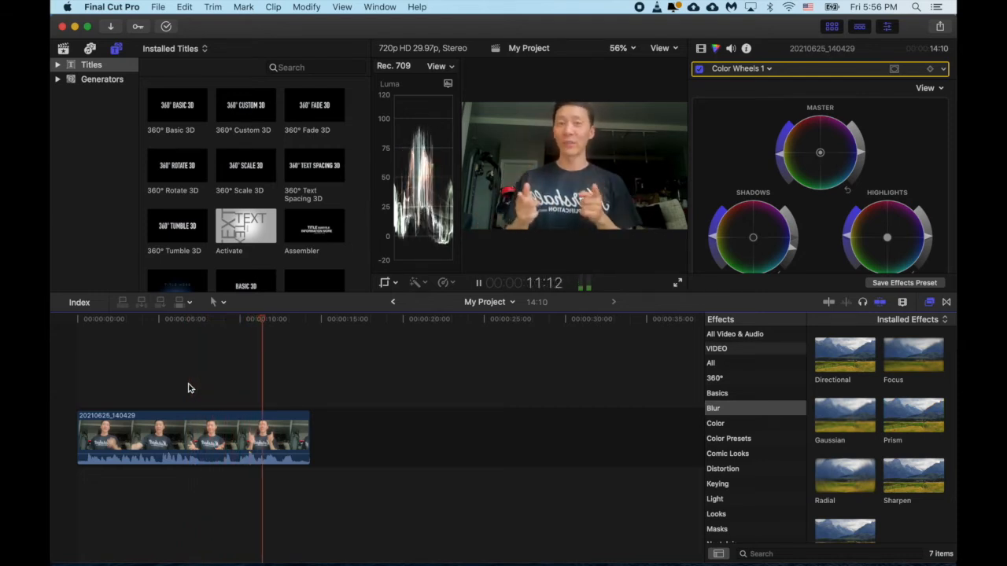
key("space")
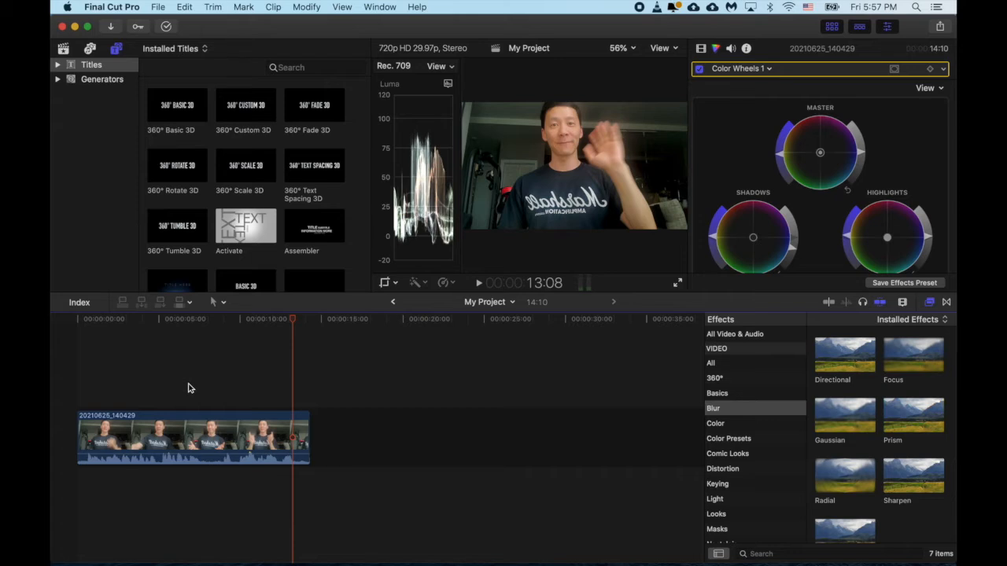
Locate the thumbs-up moment in the clip and split the clip there at 8:26 with the Blade tool.
left_click(216, 396)
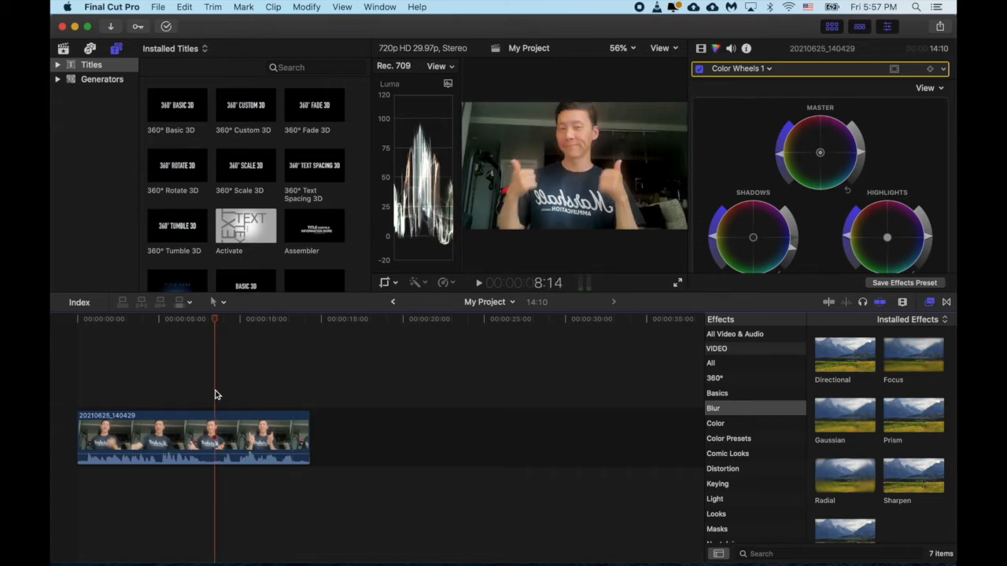
left_click(234, 322)
left_click(220, 320)
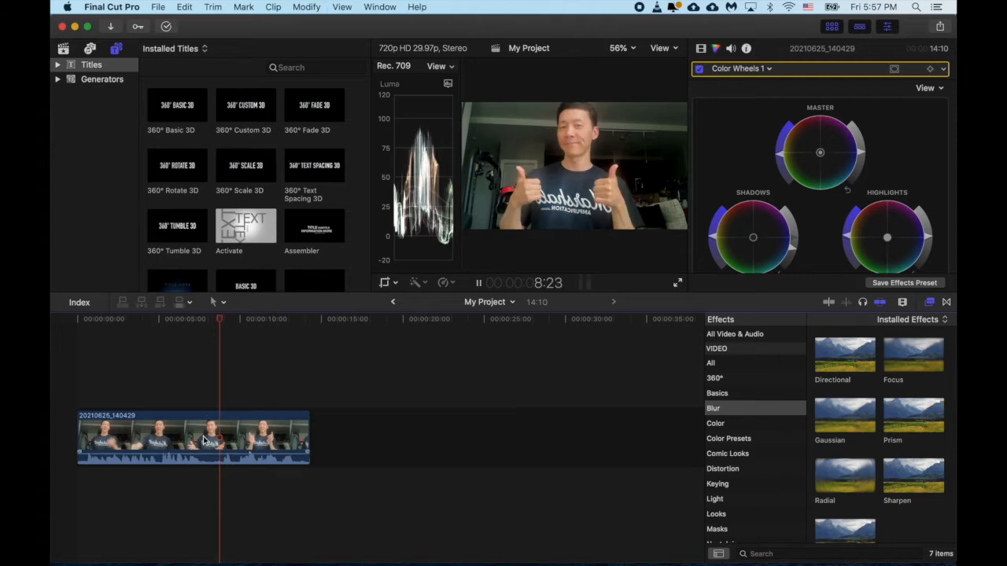
key("space")
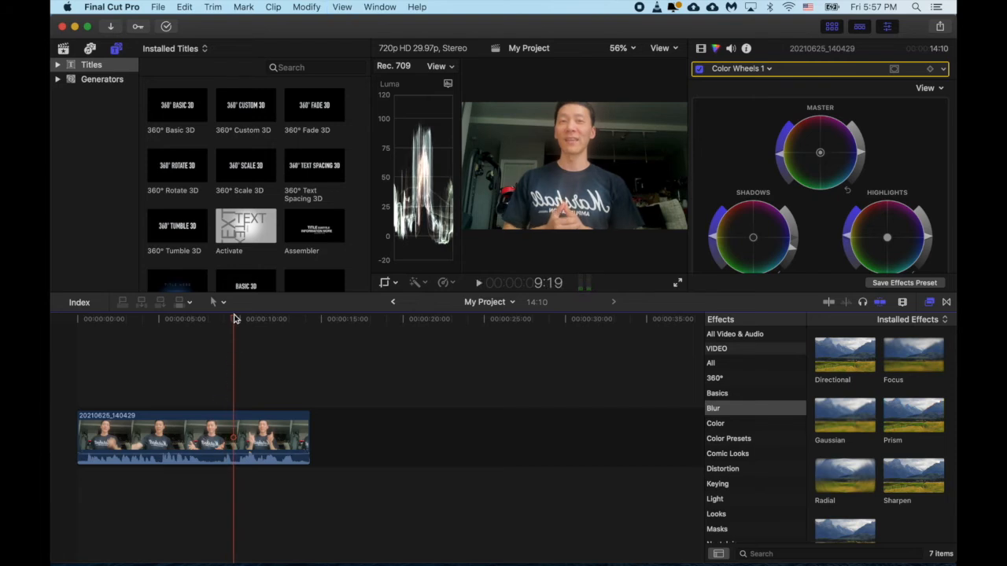
mouse_move(234, 319)
left_mouse_down()
mouse_move(198, 319)
mouse_move(223, 321)
left_mouse_up()
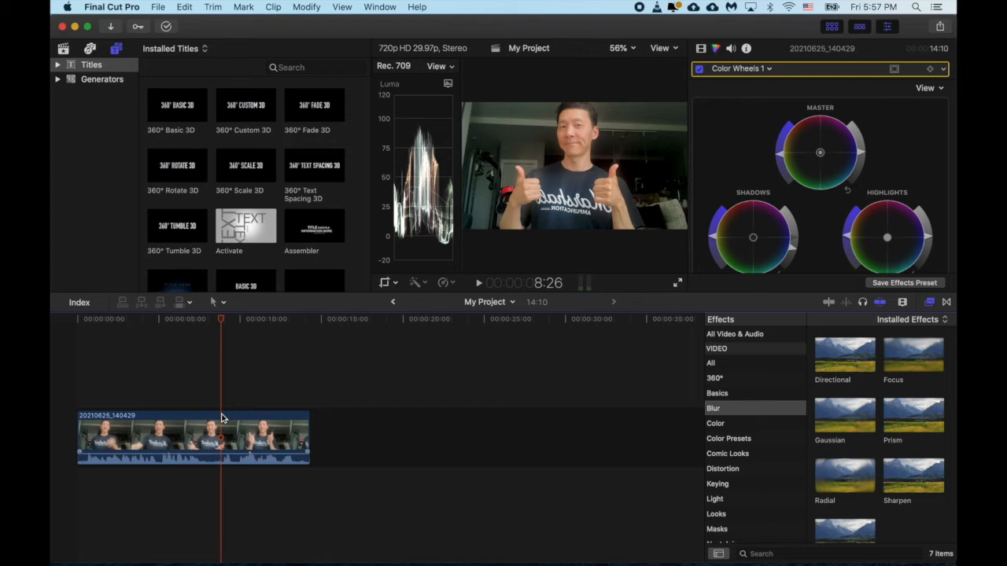
key("b")
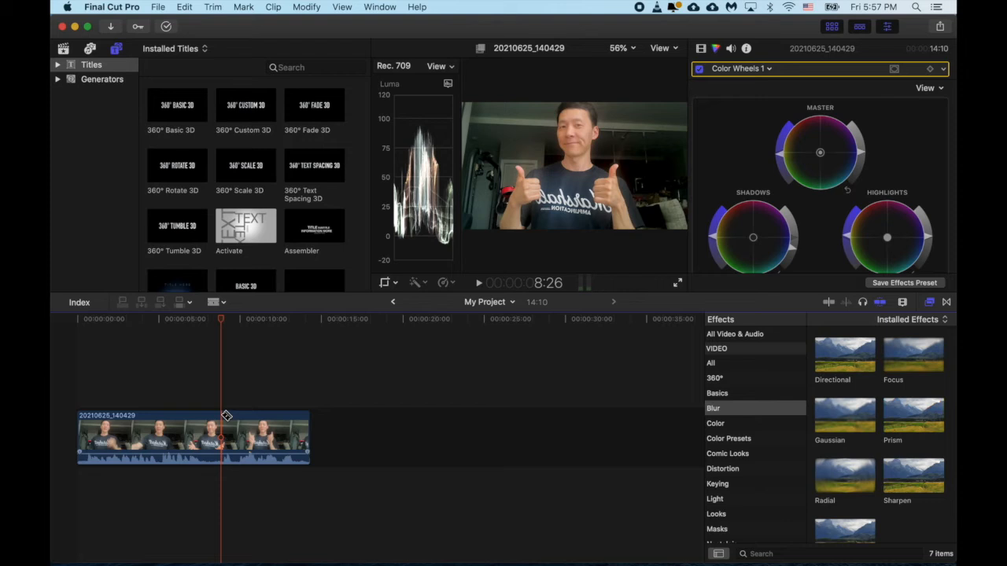
left_click(227, 415)
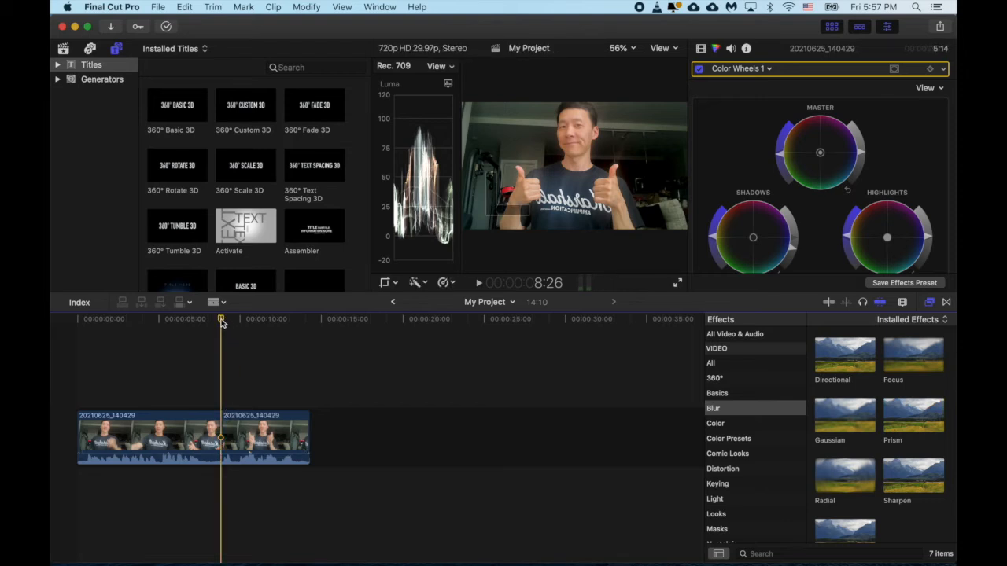
Split the clip's second segment at 9:17 and switch back to the Select tool.
mouse_move(223, 320)
left_mouse_down()
mouse_move(238, 320)
mouse_move(225, 323)
left_mouse_up()
left_click(902, 302)
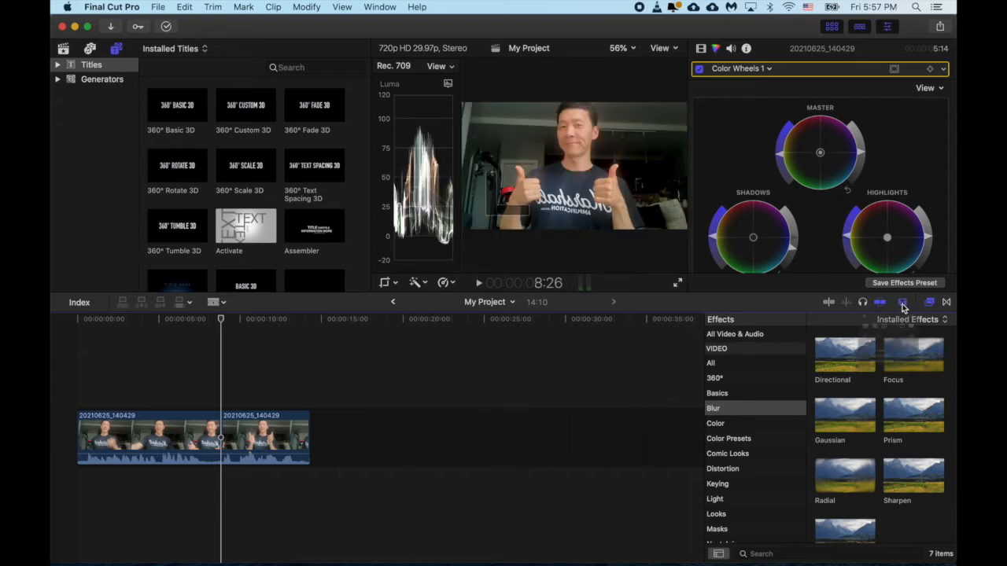
left_click_drag(836, 333, 870, 330)
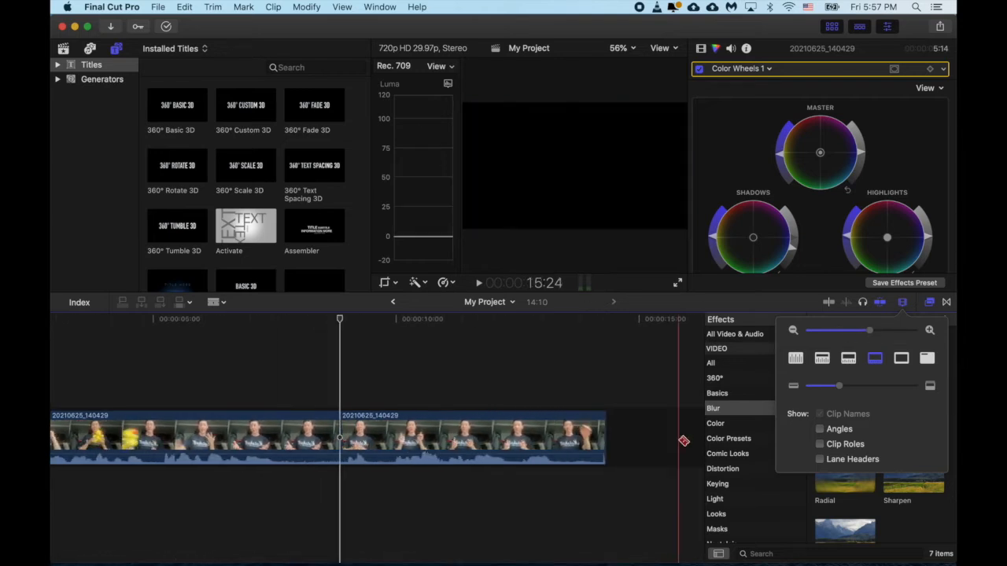
left_click(342, 322)
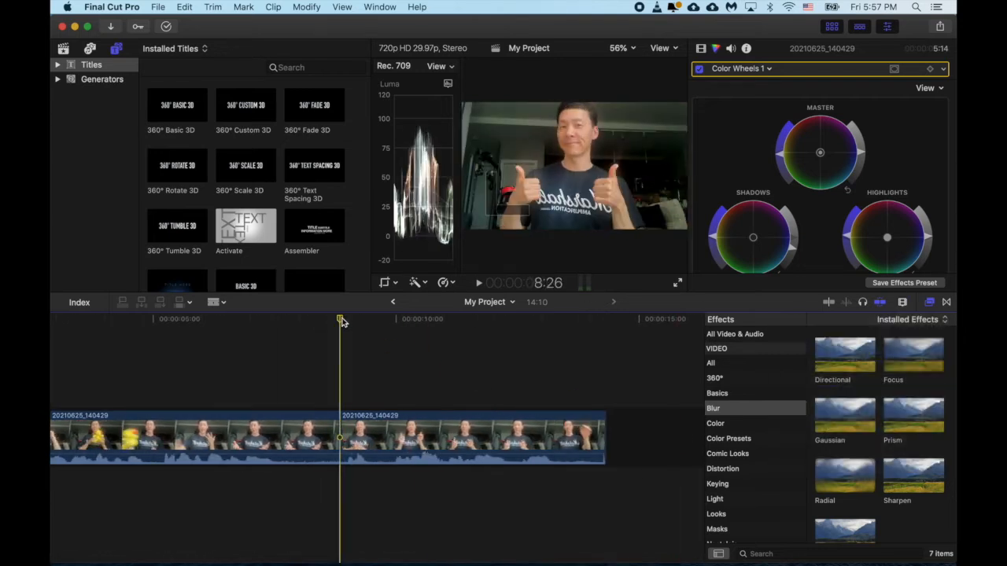
left_click_drag(342, 322, 376, 322)
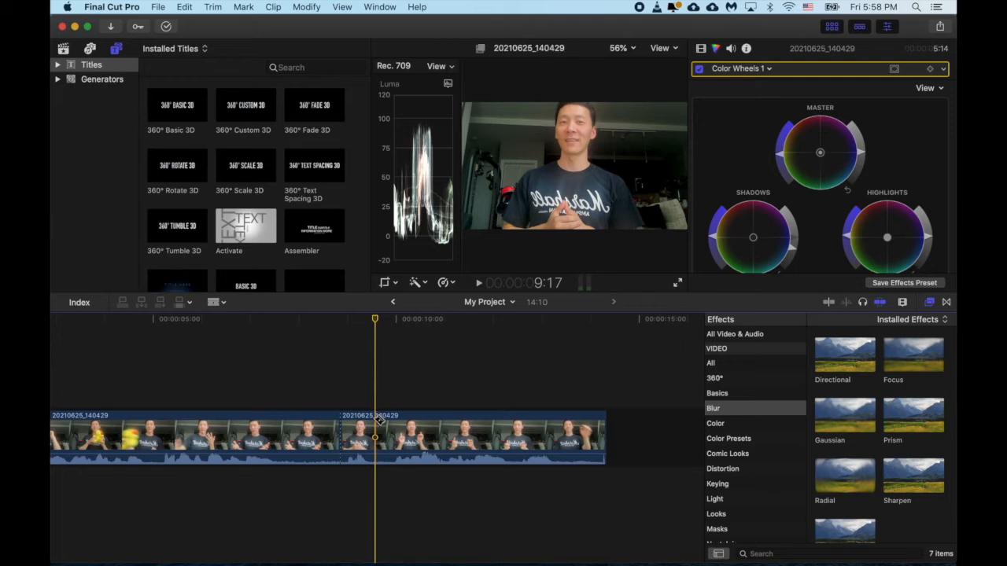
key("super+b")
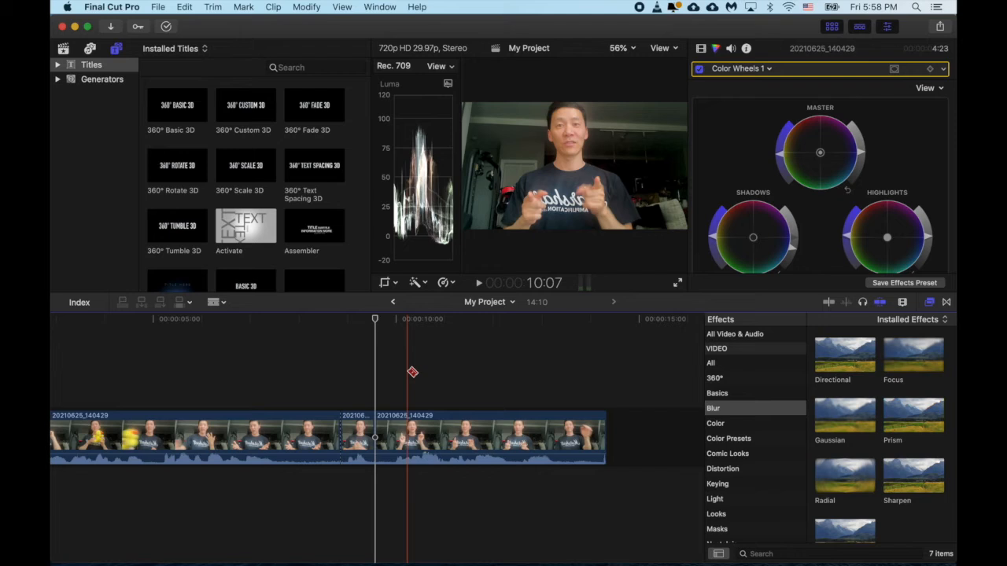
key("a")
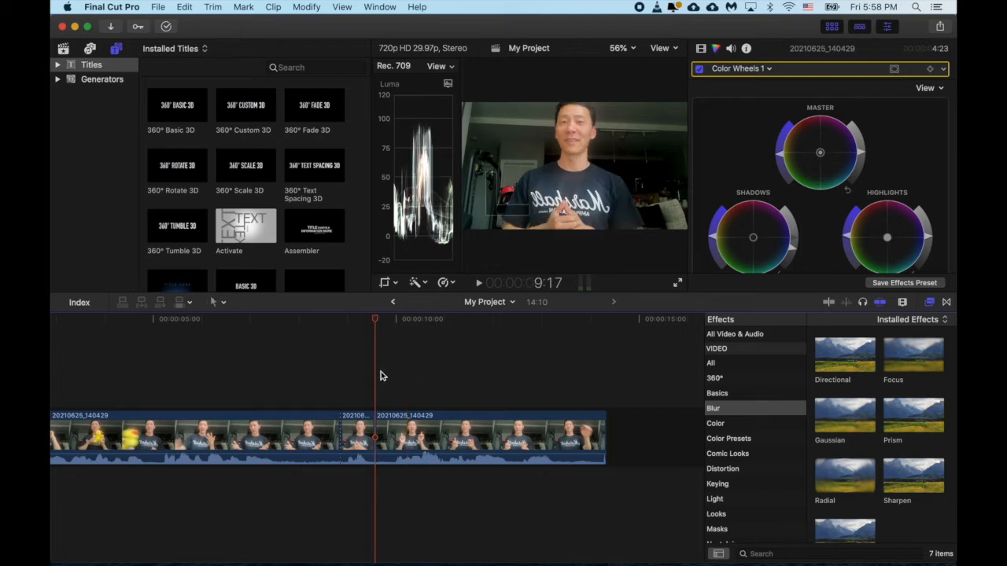
Delete the short segment between the two cuts and play the project from 6:22 across the closed gap.
left_click_drag(375, 320, 255, 322)
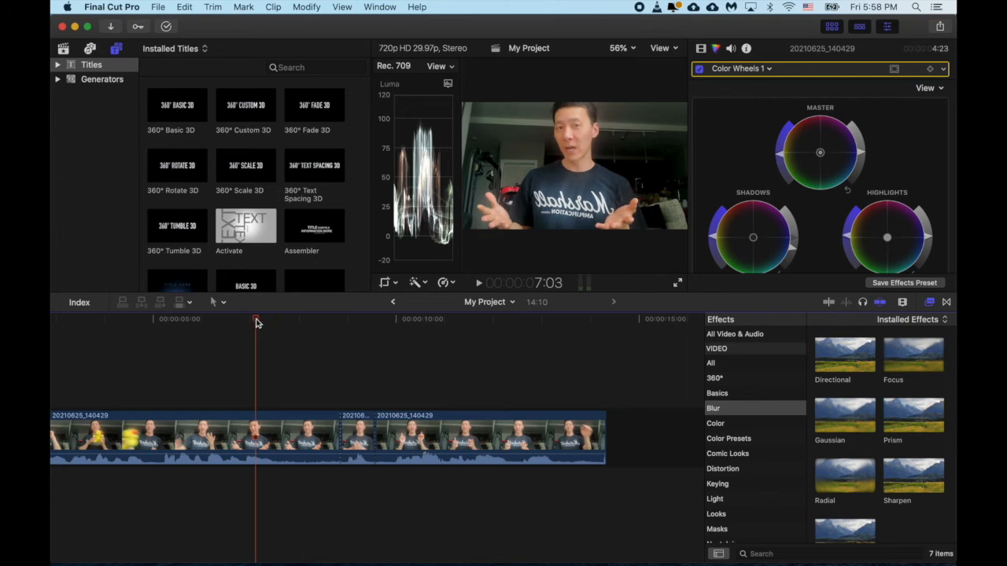
left_click(359, 428)
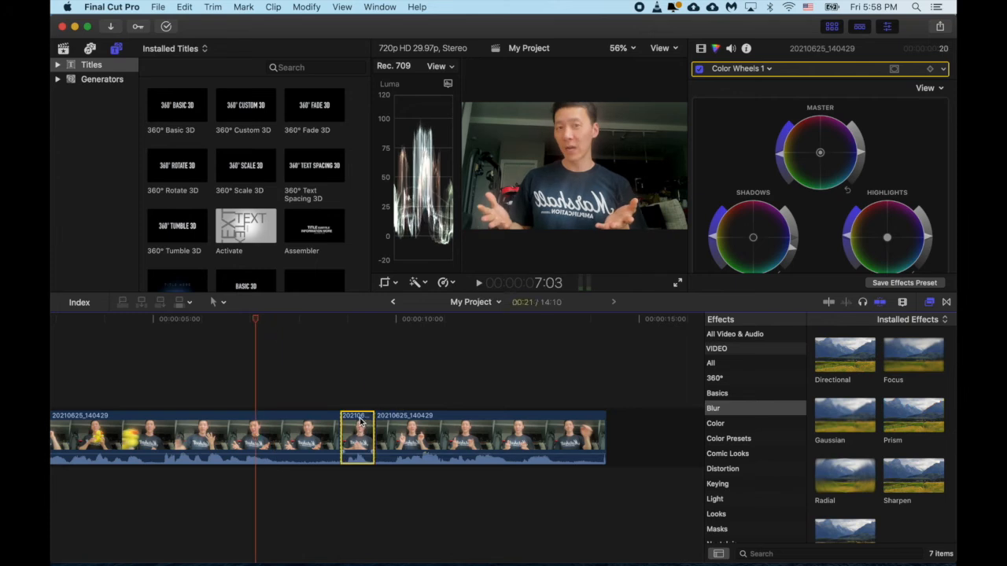
left_click_drag(360, 423, 476, 363)
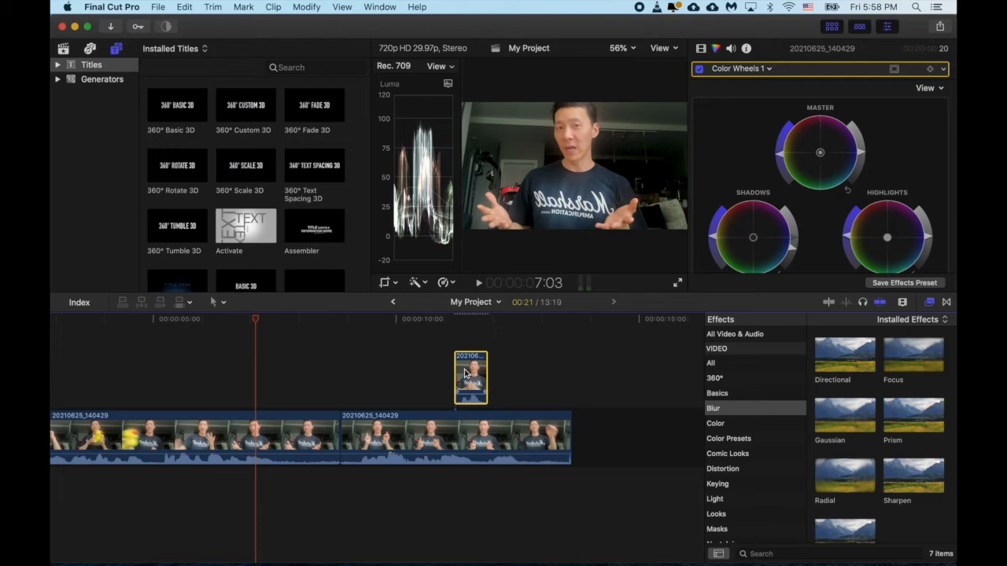
key("Delete")
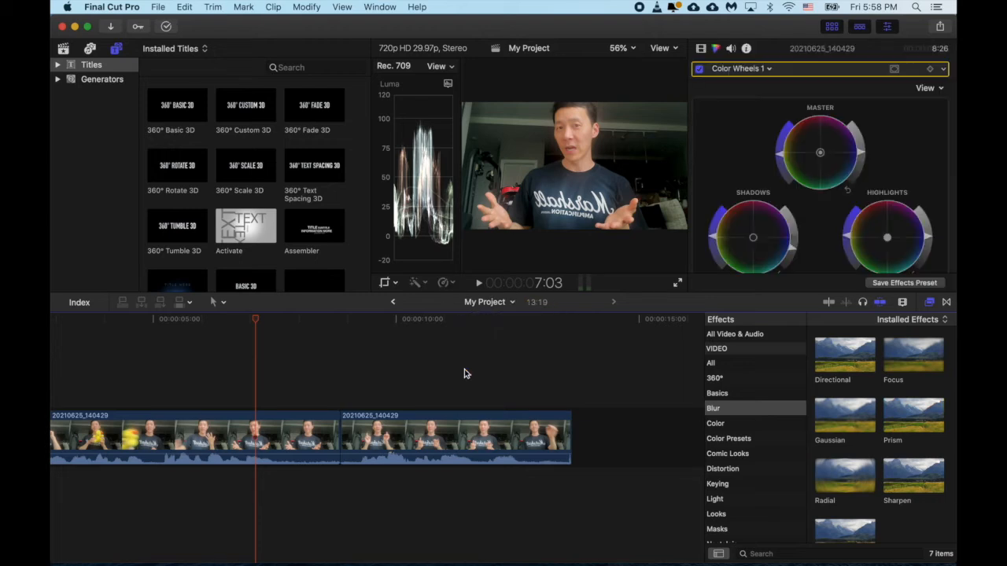
left_click(237, 382)
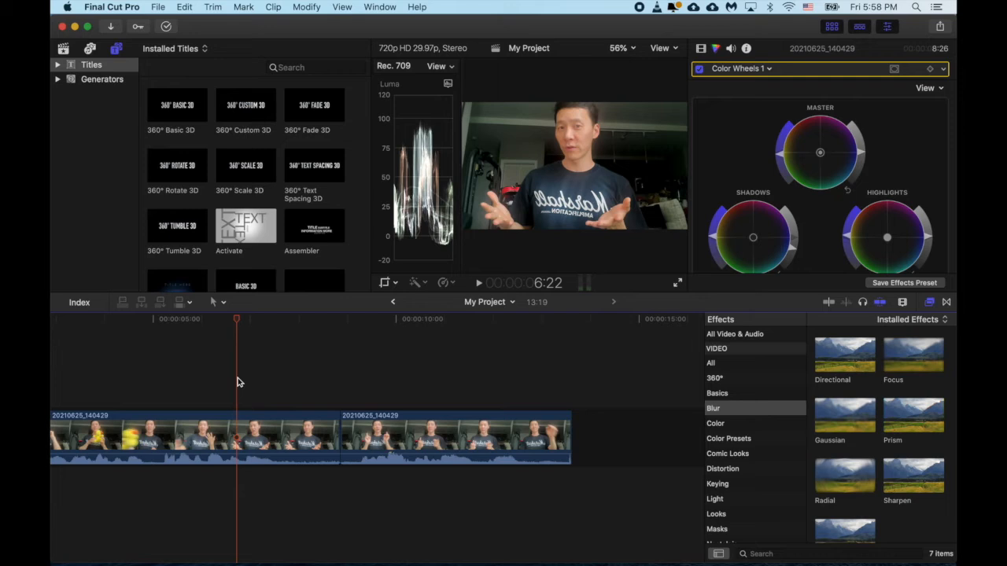
key("space")
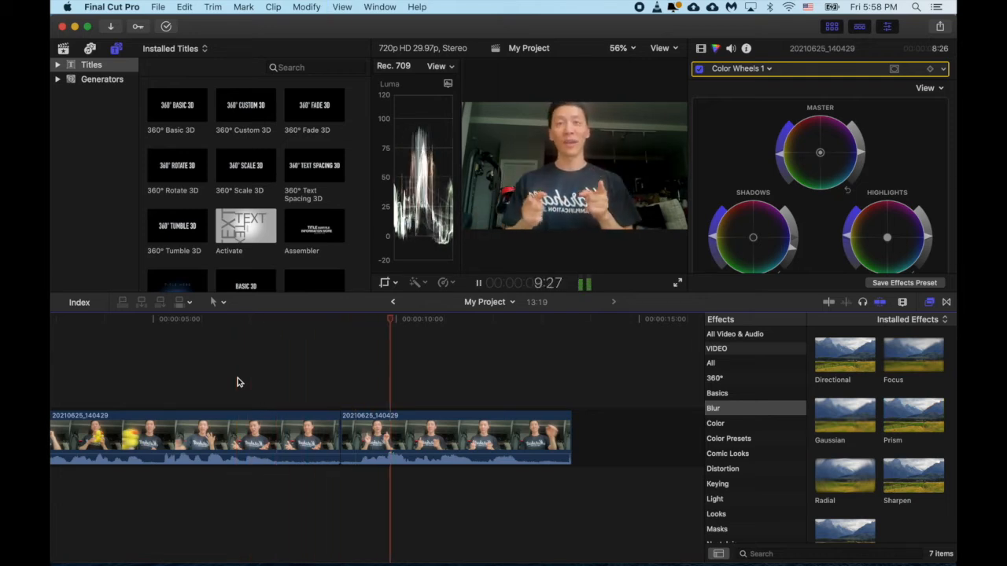
key("space")
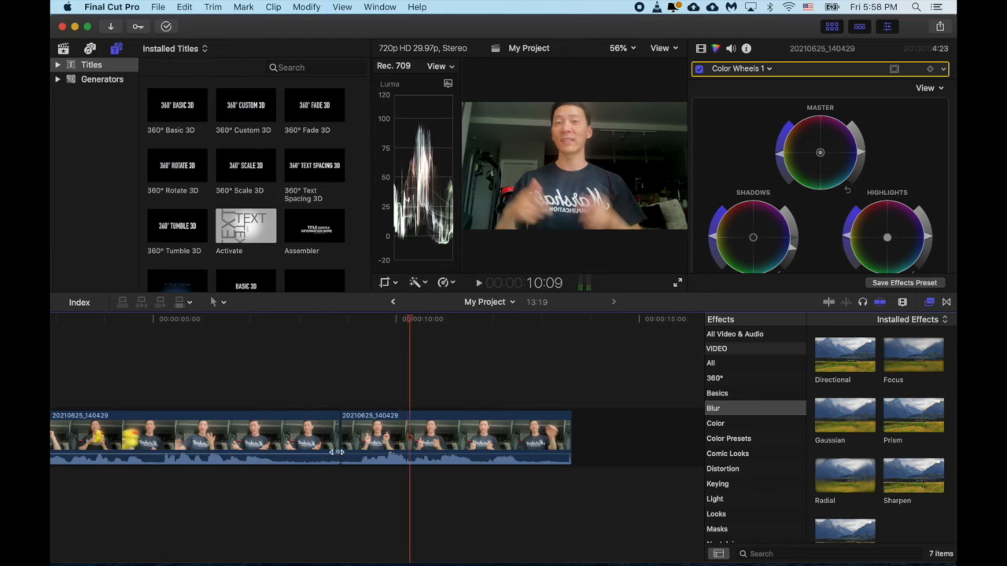
Add short audio fades around the cut between the two clips and play across it to check the sound.
left_click_drag(337, 452, 359, 453)
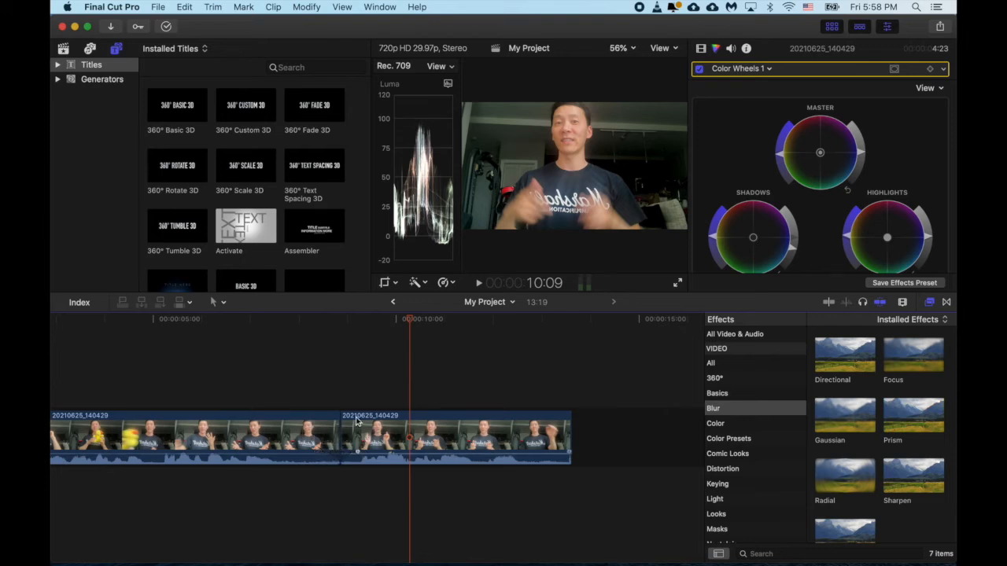
left_click(306, 391)
key("space")
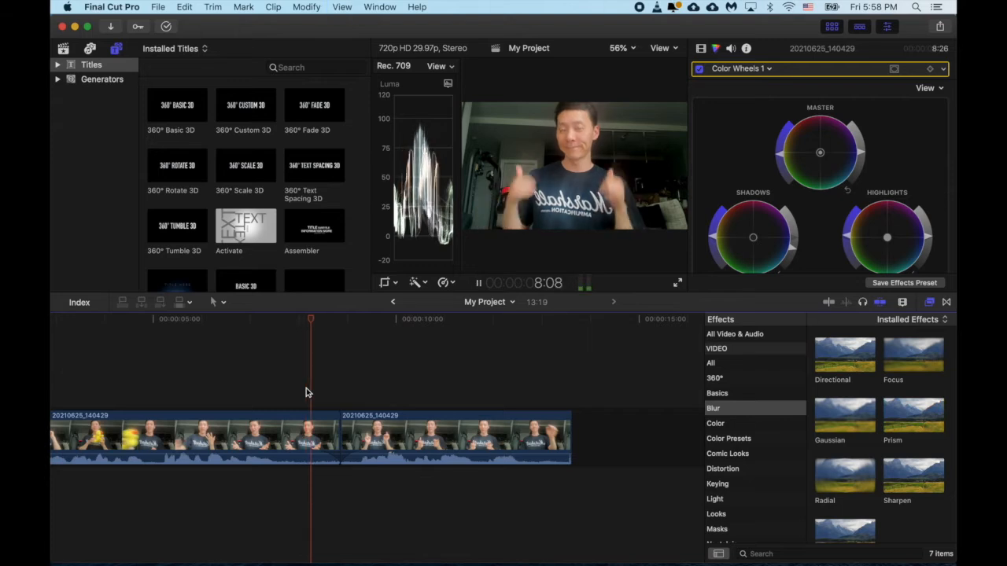
key("space")
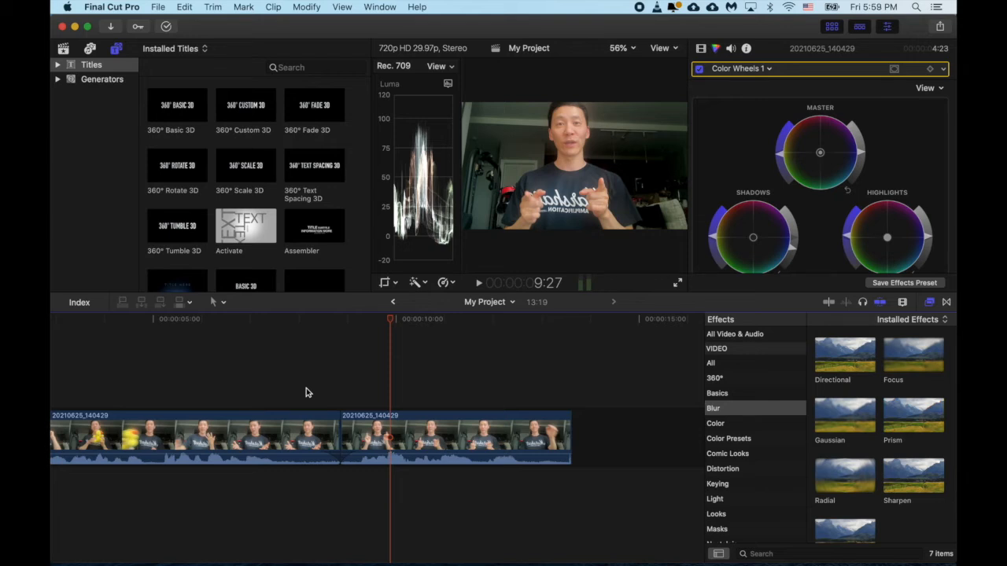
Try trimming one second off the end of the last clip, play the shortened ending, and restore the clip's full length.
left_click_drag(342, 29, 351, 21)
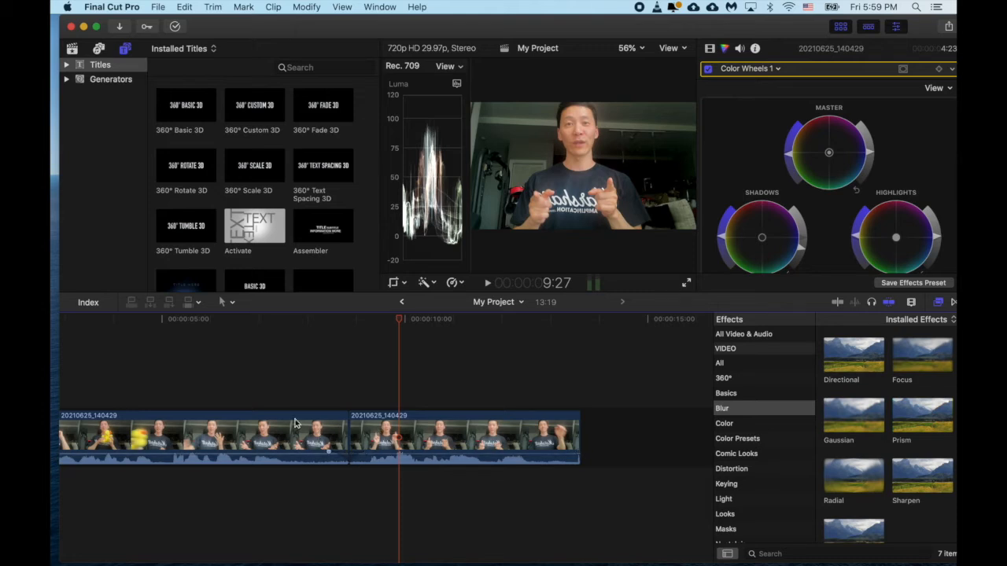
scroll(359, 376, "up", 3)
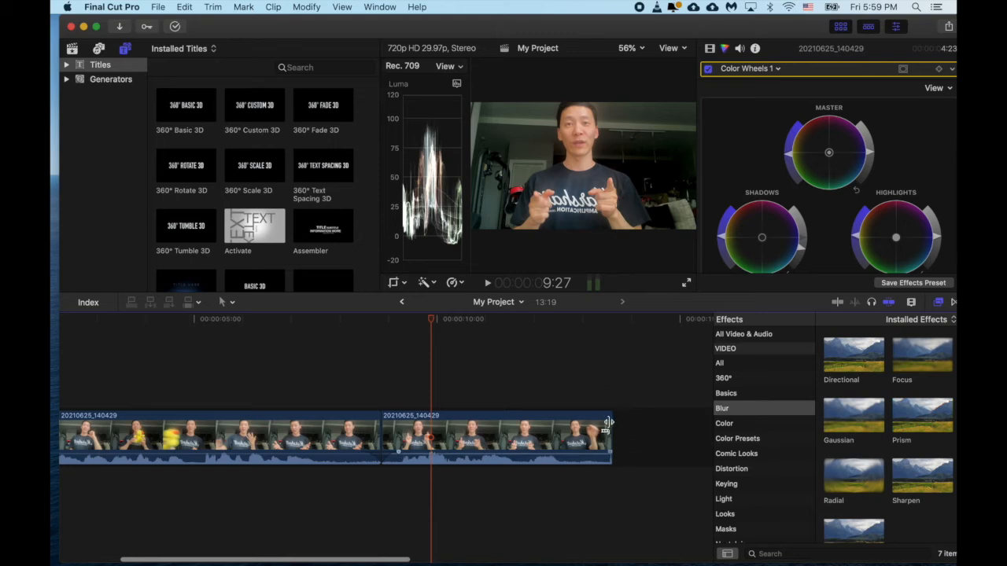
left_click_drag(610, 425, 561, 425)
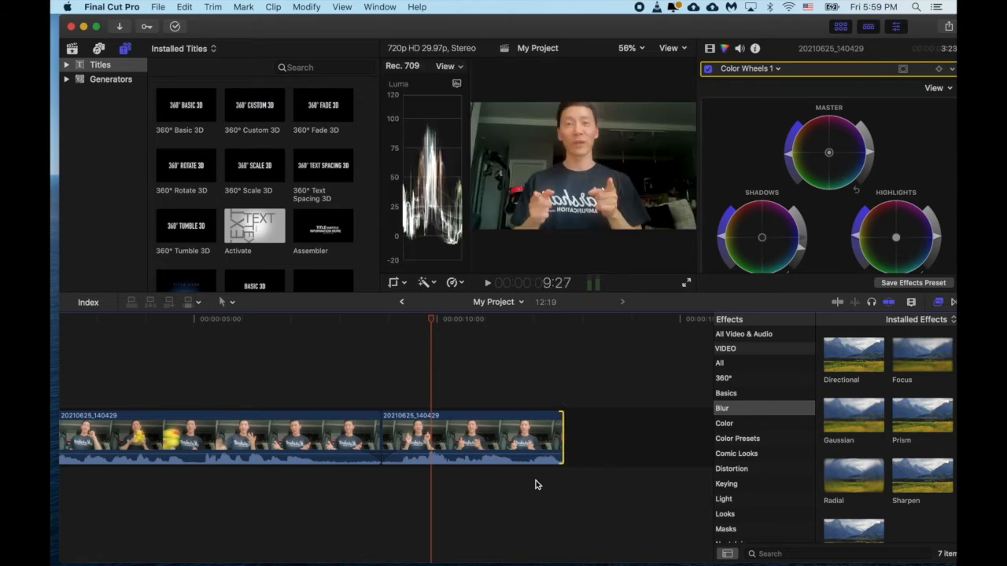
left_click(530, 383)
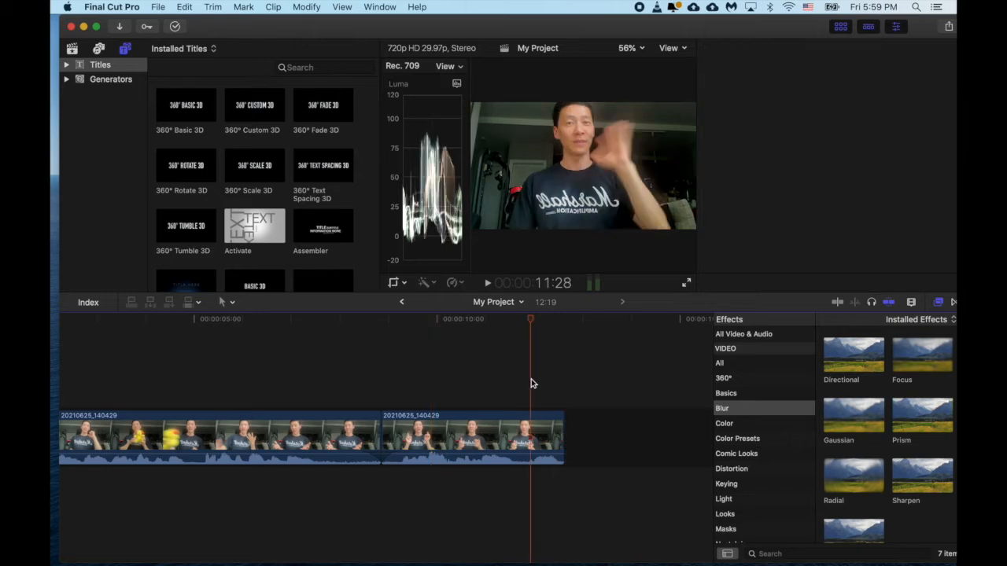
key("space")
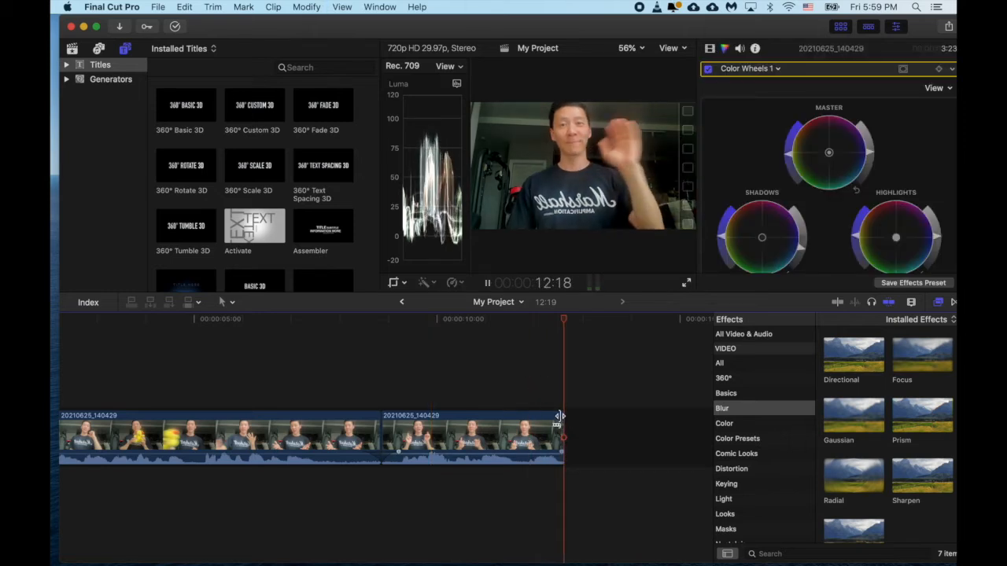
left_click_drag(561, 417, 621, 415)
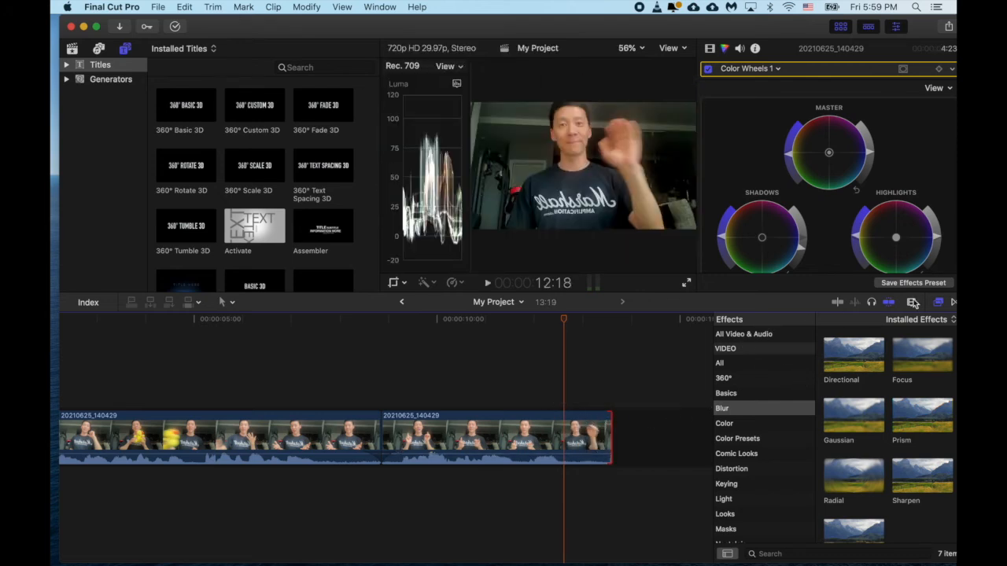
left_click_drag(786, 33, 773, 30)
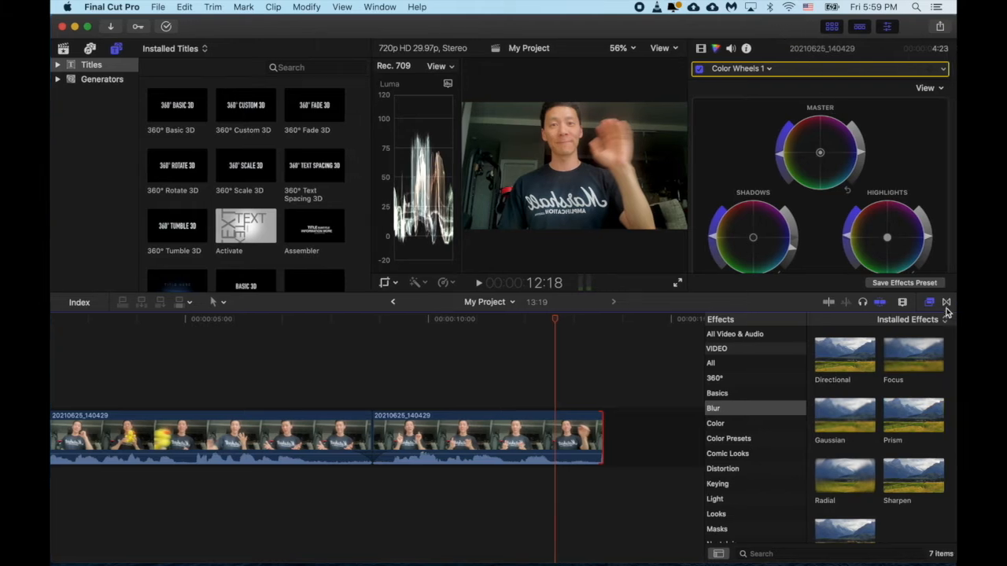
Add a Cross Dissolve to the end of the last clip, shorten it to 14 frames, and play the ending.
left_click(946, 303)
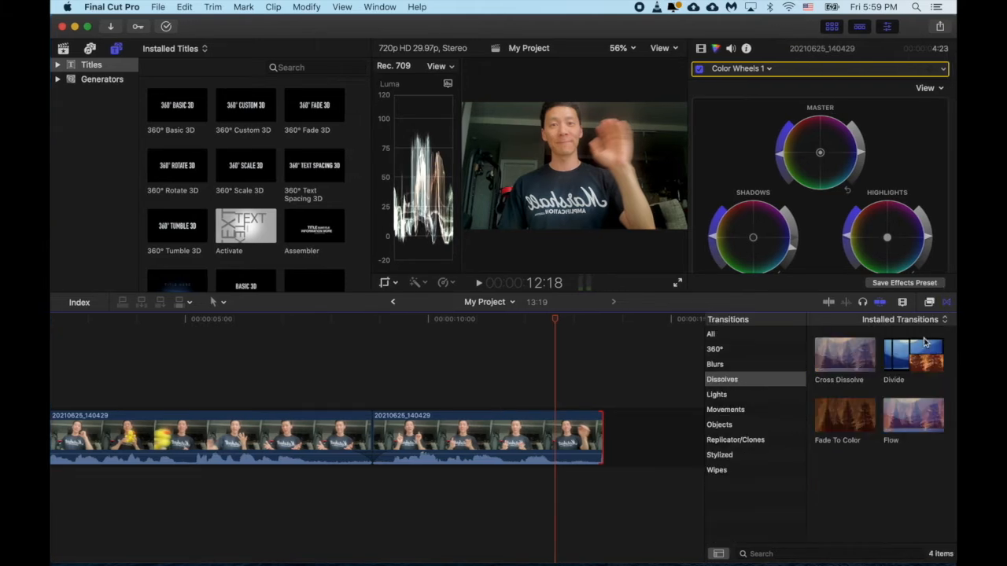
left_click_drag(844, 359, 645, 438)
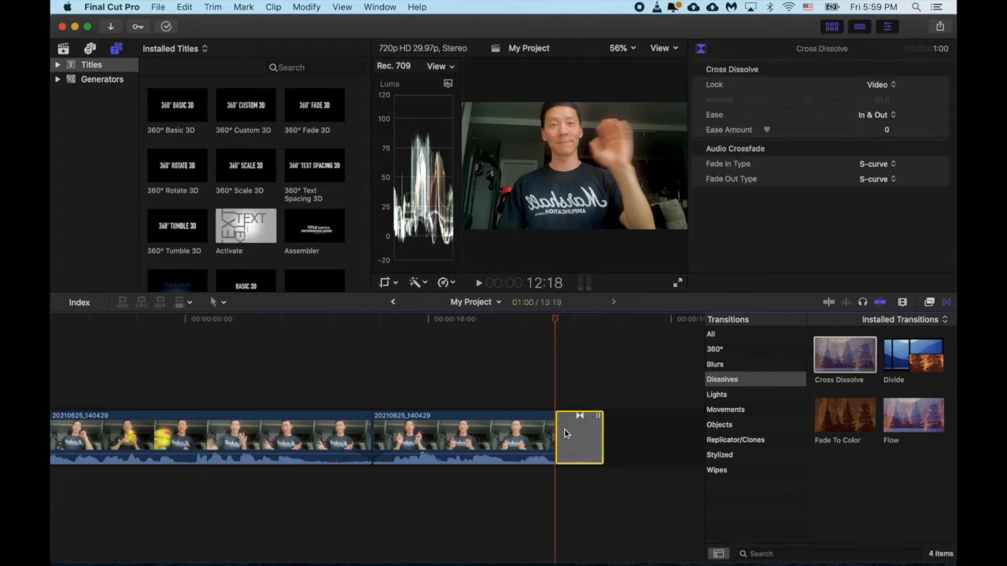
left_click_drag(603, 428, 577, 431)
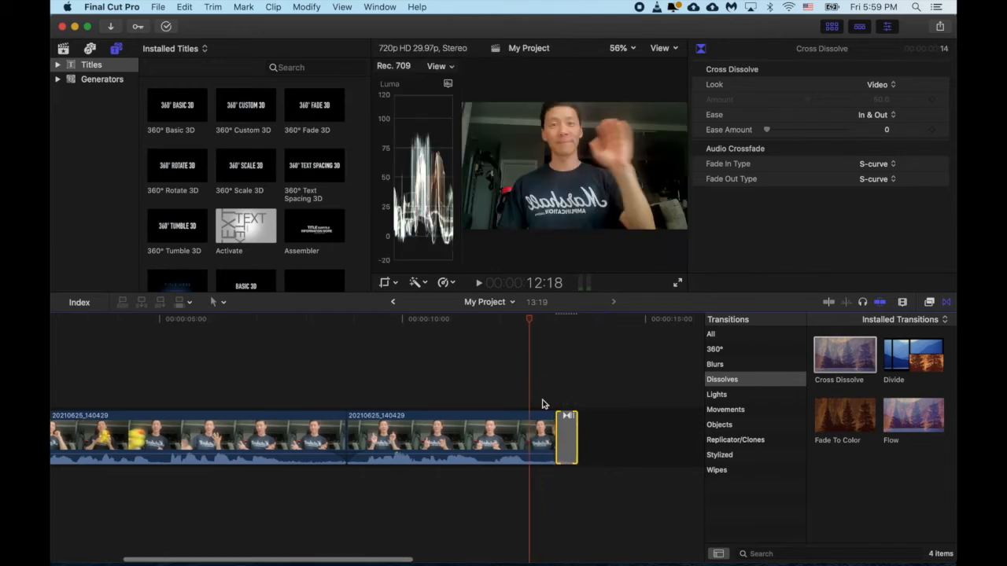
left_click(503, 392)
key("space")
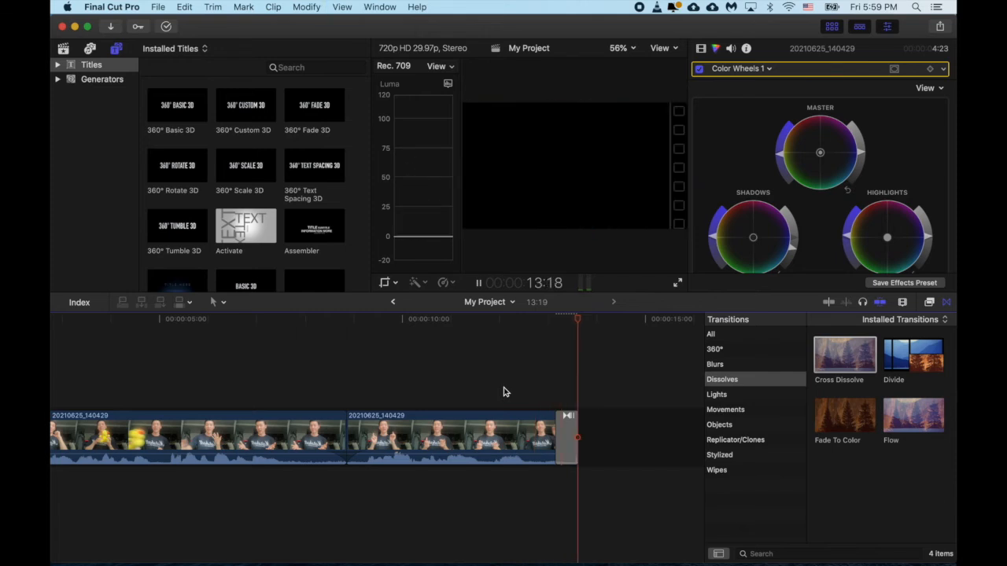
Lengthen the closing Cross Dissolve to 22 frames and play the fade-out from 12:06.
left_click_drag(555, 429, 536, 417)
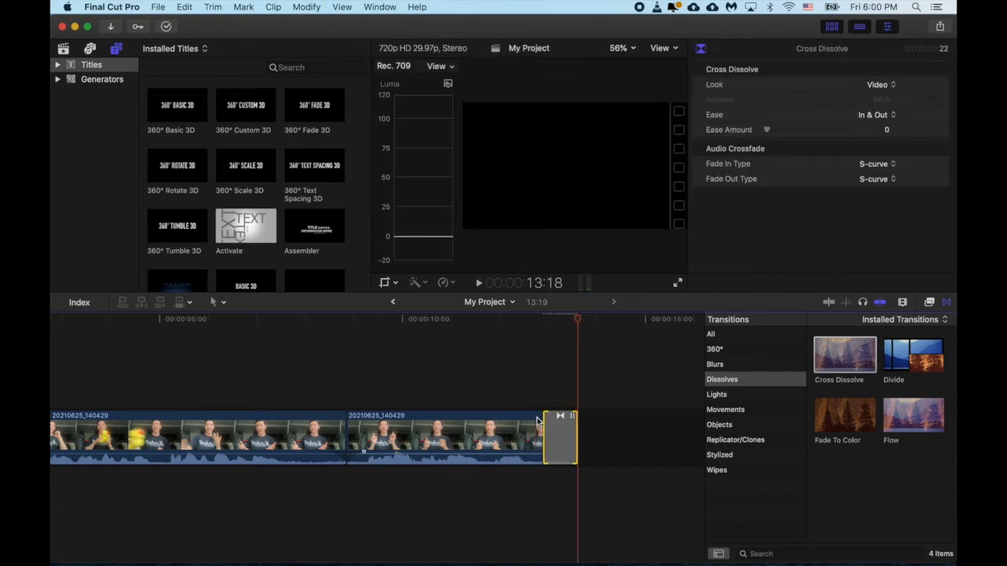
left_click(508, 395)
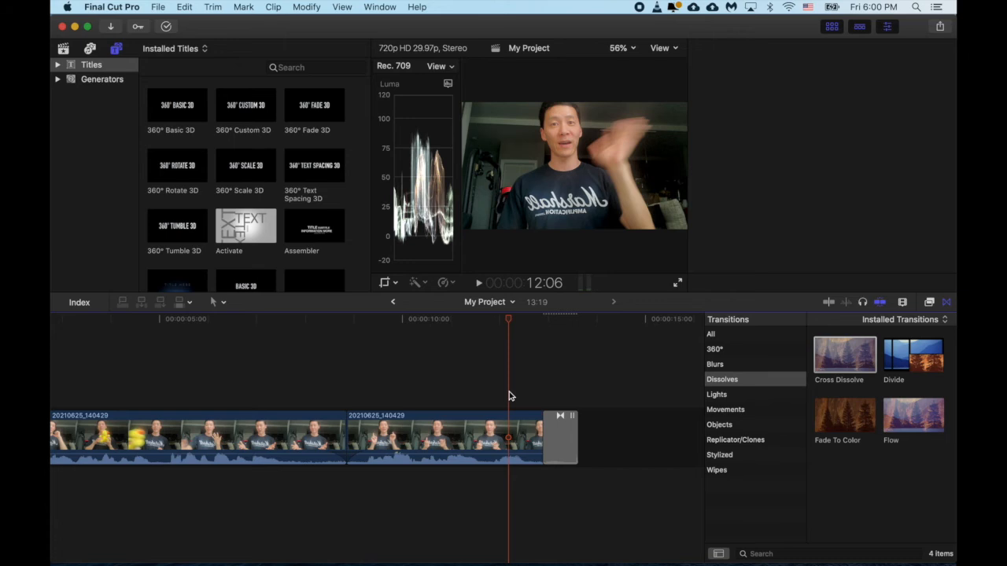
key("space")
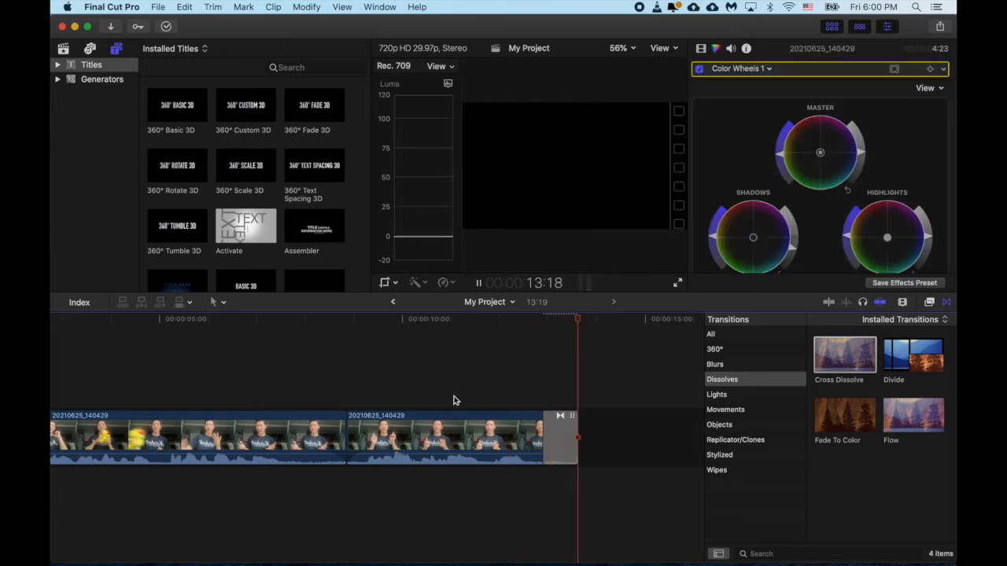
Add a one-second Cross Dissolve to the start of the first clip and play the opening.
scroll(453, 401, "left", 5)
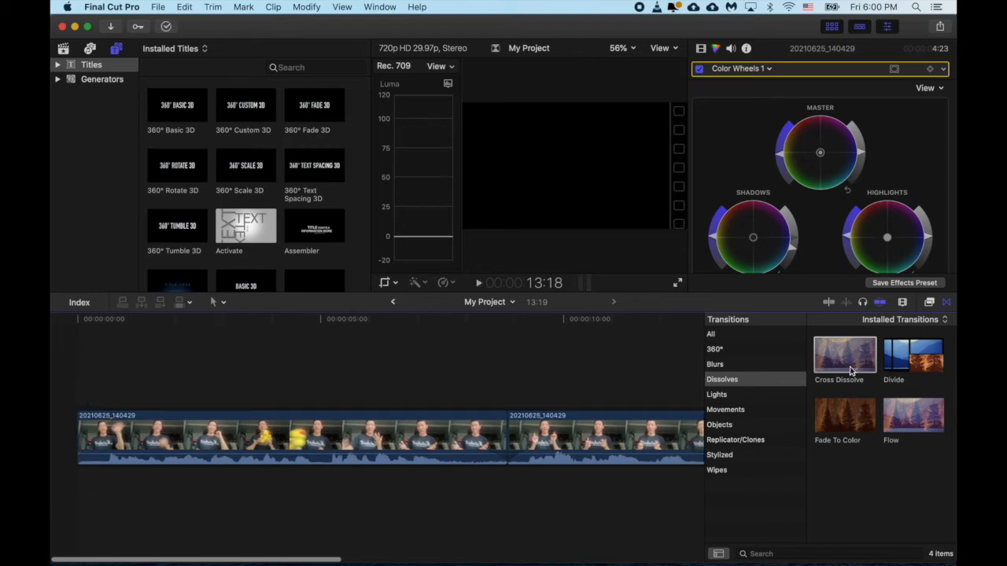
left_click_drag(850, 370, 81, 431)
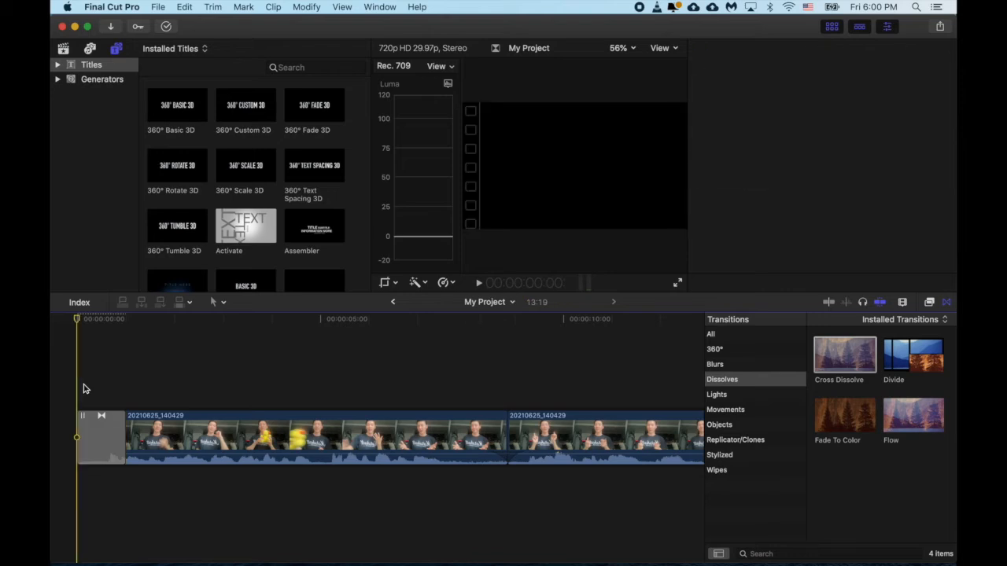
key("space")
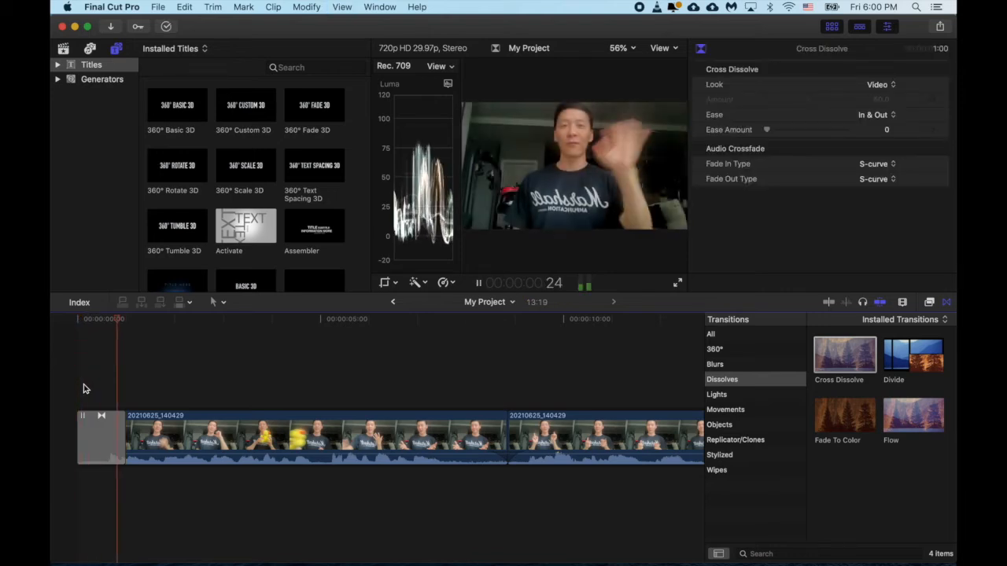
key("space")
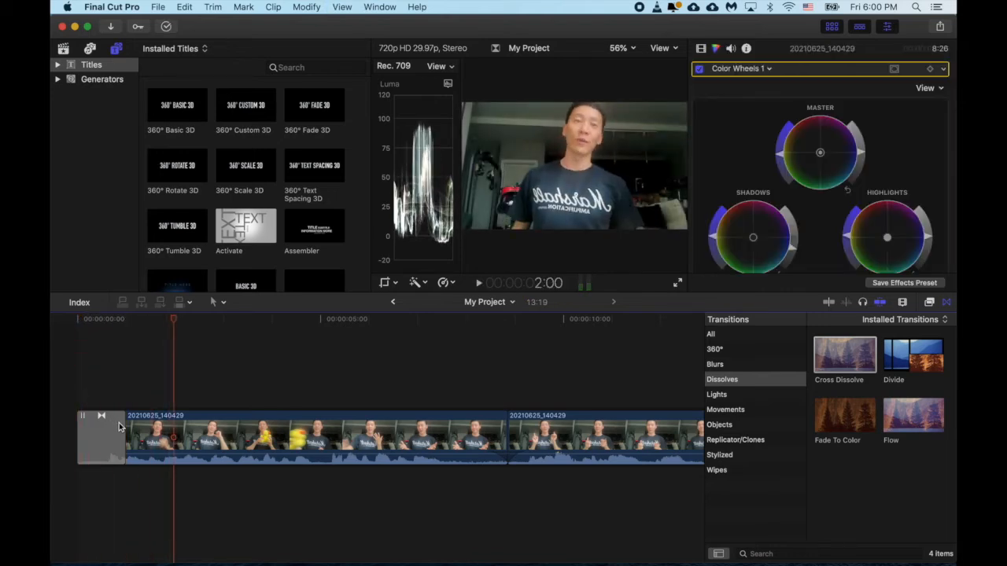
Shorten the opening Cross Dissolve to 15 frames and play the project from the start to 9:26.
left_click_drag(122, 425, 100, 424)
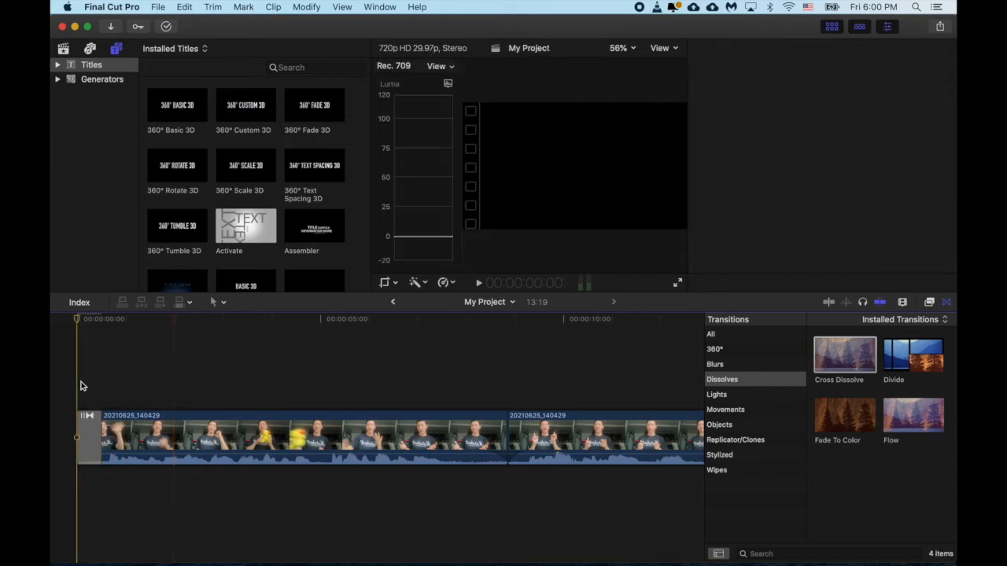
key("space")
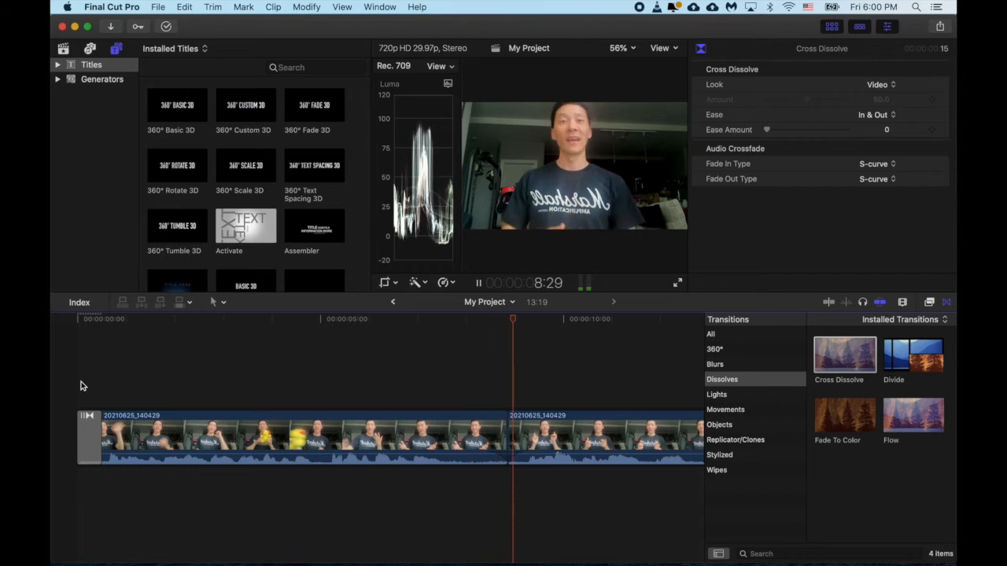
key("space")
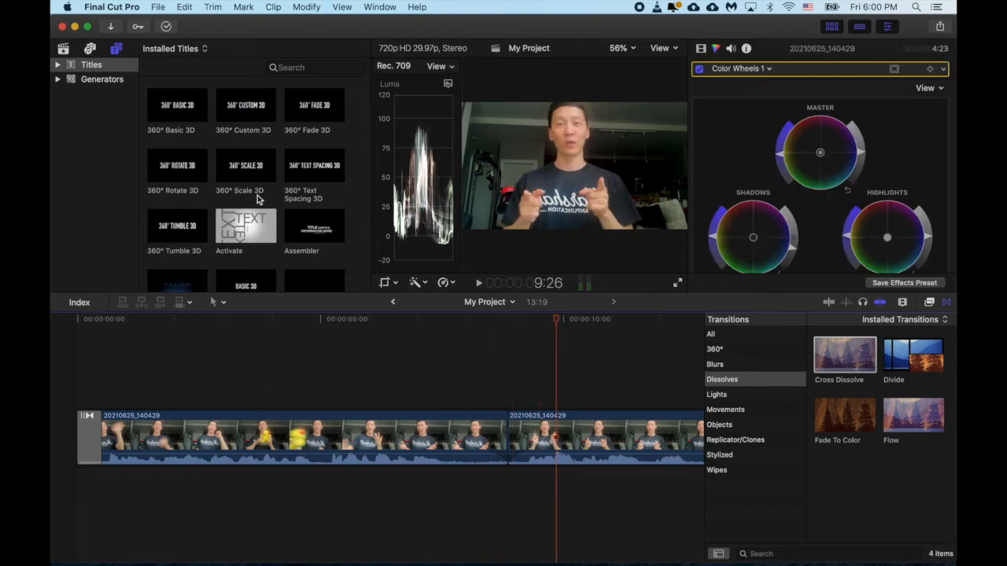
Browse the installed titles and open the Generators collection.
left_click(68, 49)
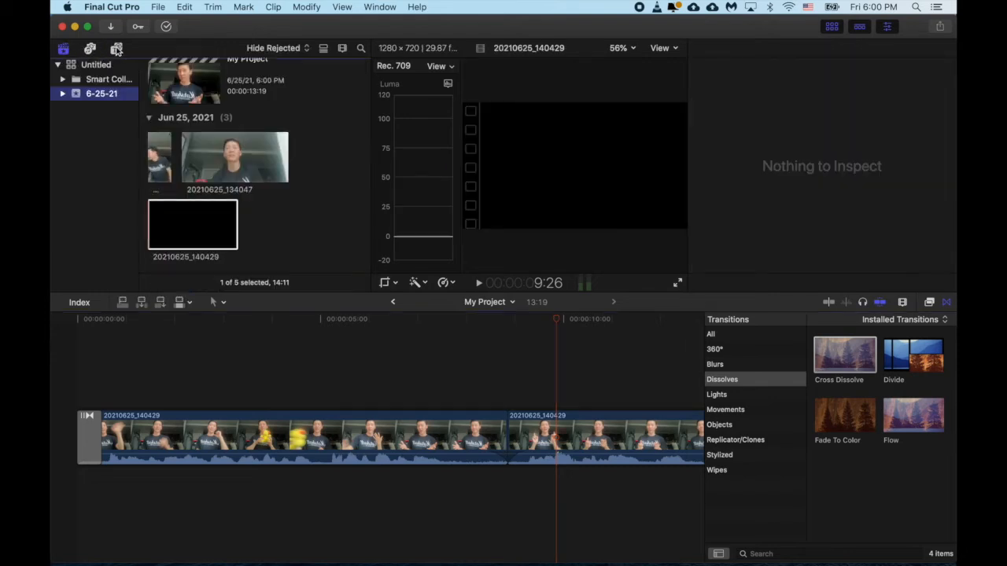
left_click(117, 48)
scroll(265, 180, "down", 10)
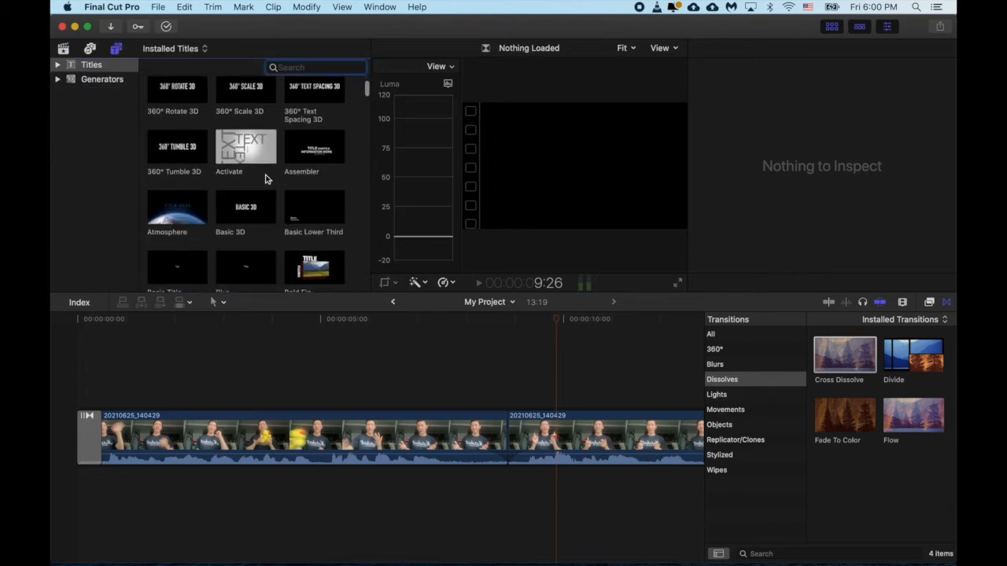
scroll(265, 180, "up", 5)
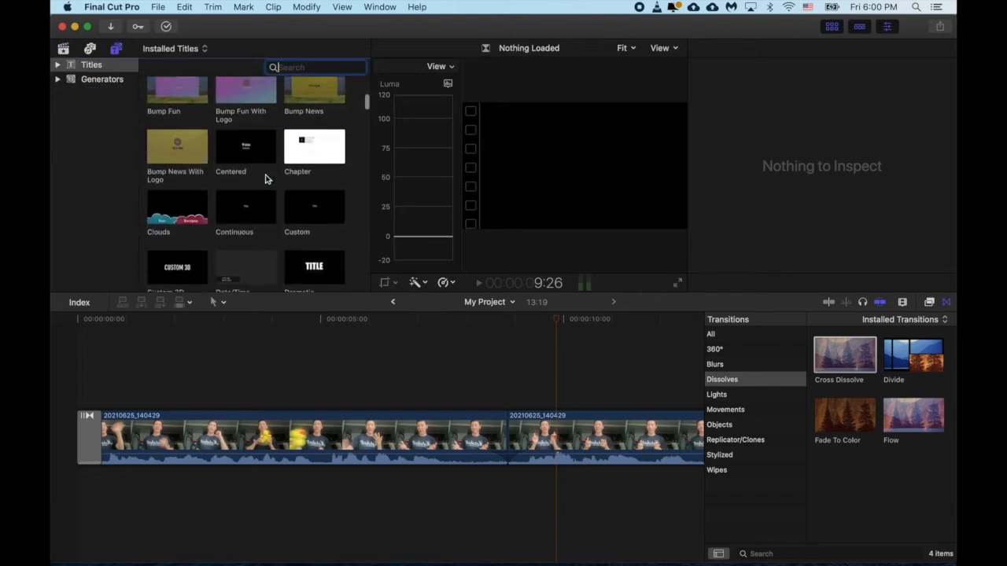
left_click(99, 80)
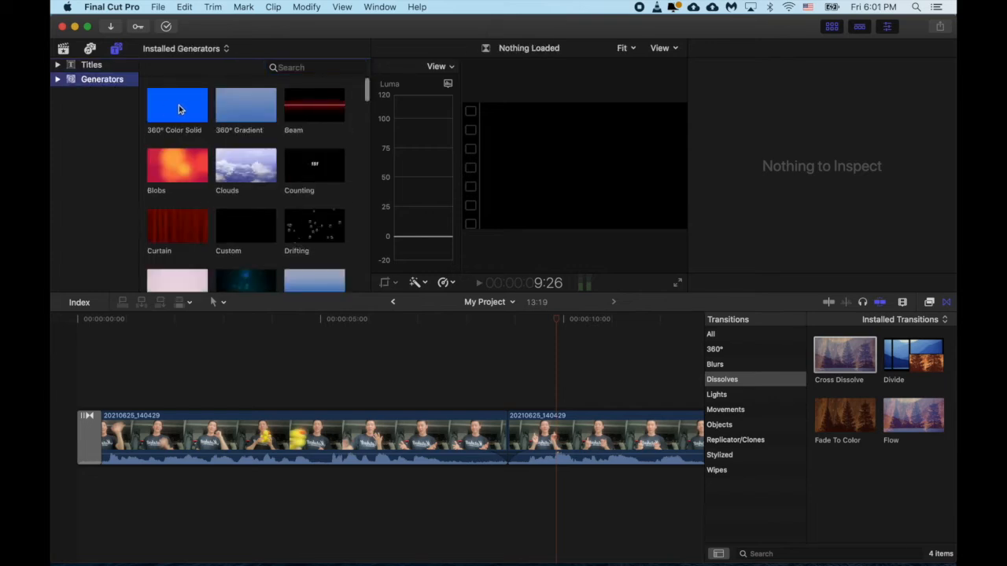
Insert the 360° Color Solid generator at the very start of the timeline, ahead of the first clip.
left_click_drag(182, 105, 109, 382)
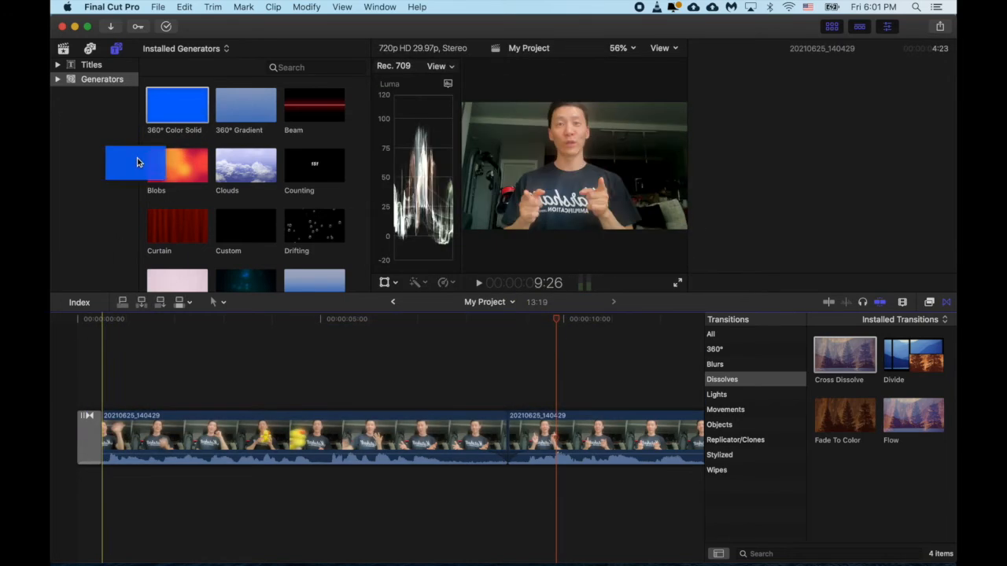
left_click_drag(136, 157, 168, 136)
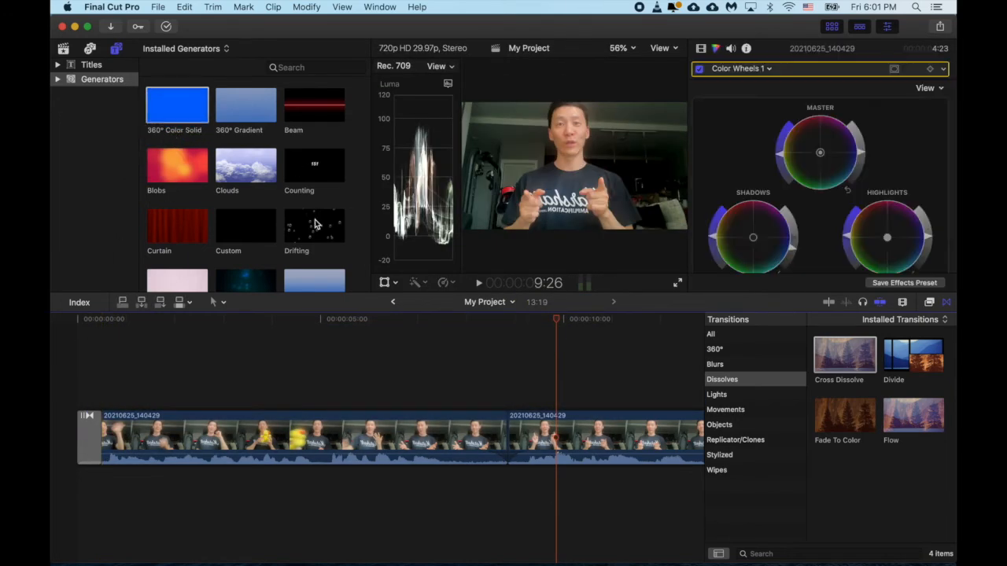
key("super+minus")
key("super+minus")
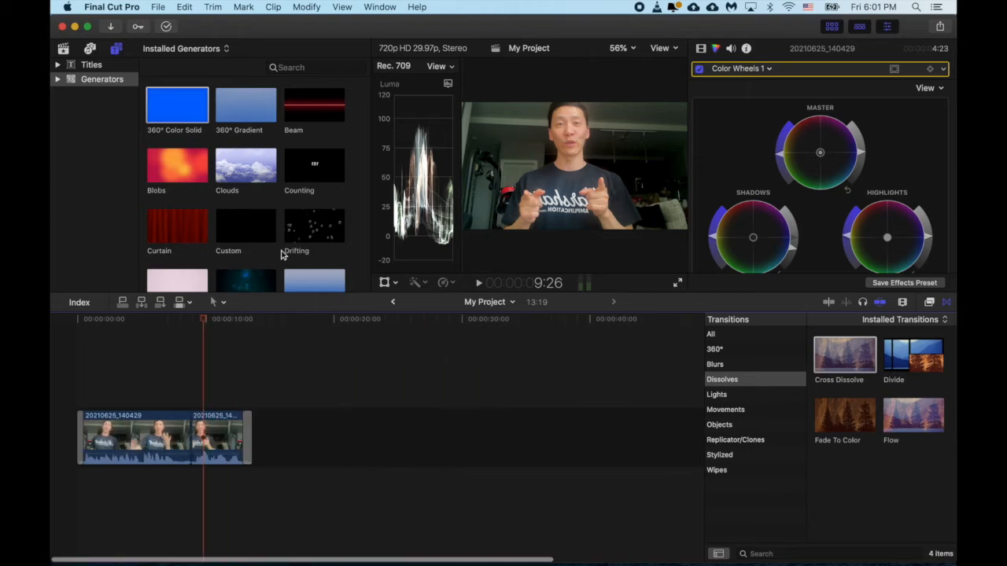
left_click_drag(208, 120, 180, 131)
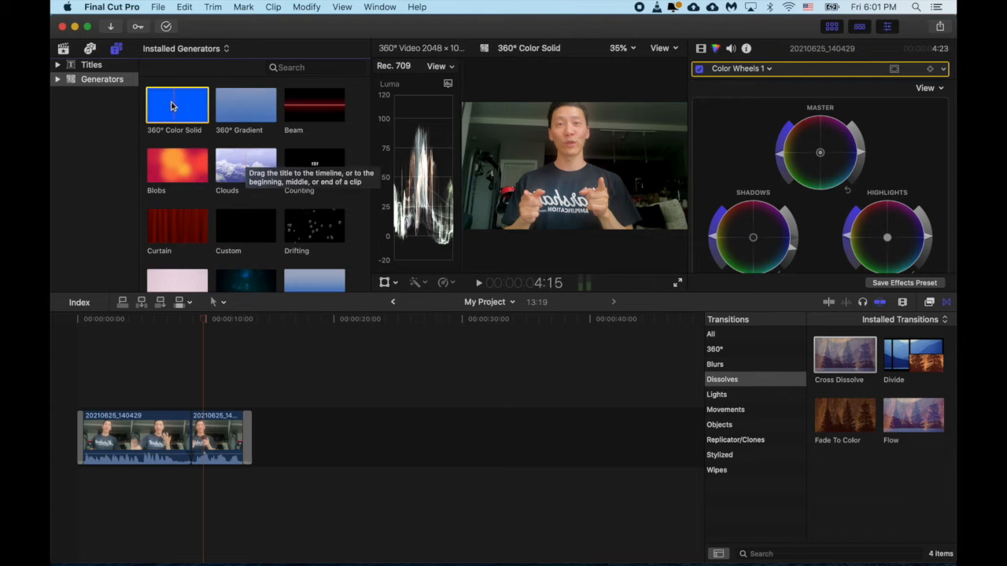
left_click(91, 65)
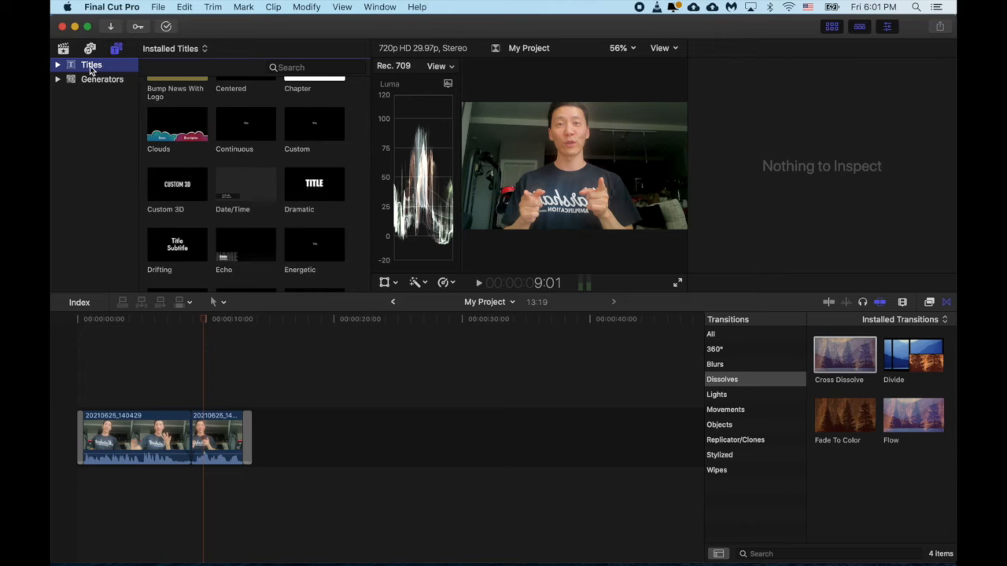
left_click(103, 80)
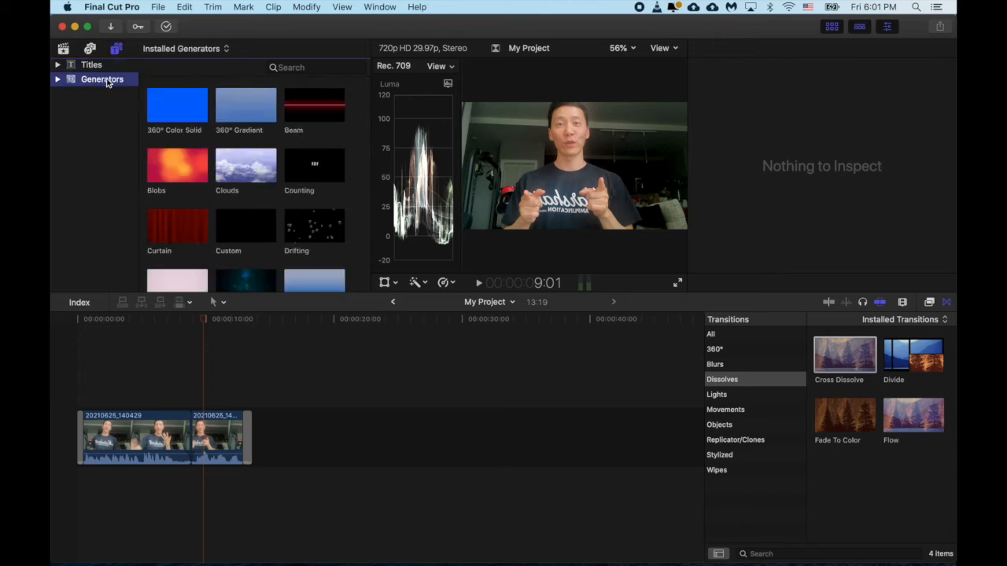
left_click(173, 109)
left_click_drag(147, 119, 75, 423)
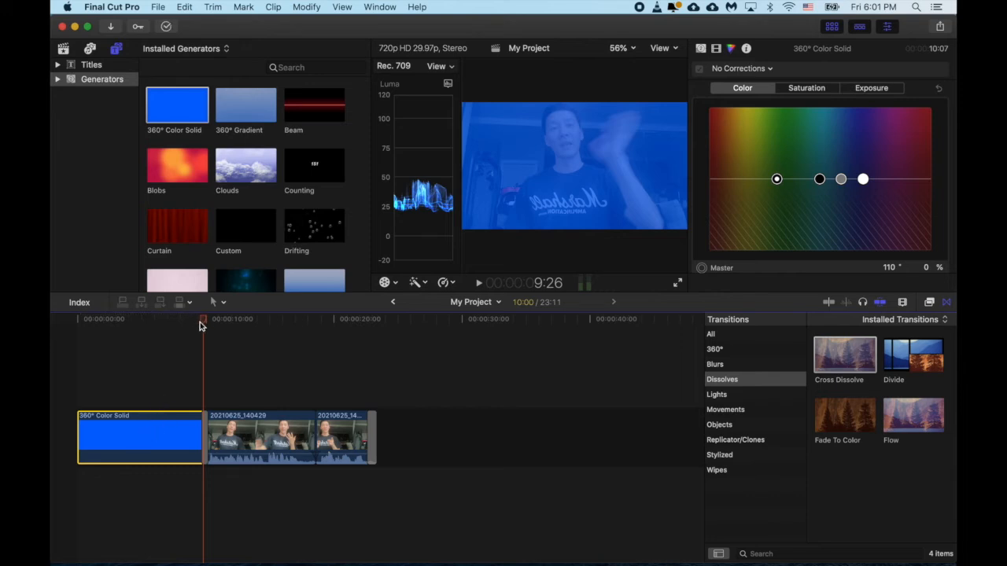
Recolor the 360° Color Solid to purple using the Color Board's Master color control at 356° and 96%.
left_click_drag(202, 326, 144, 327)
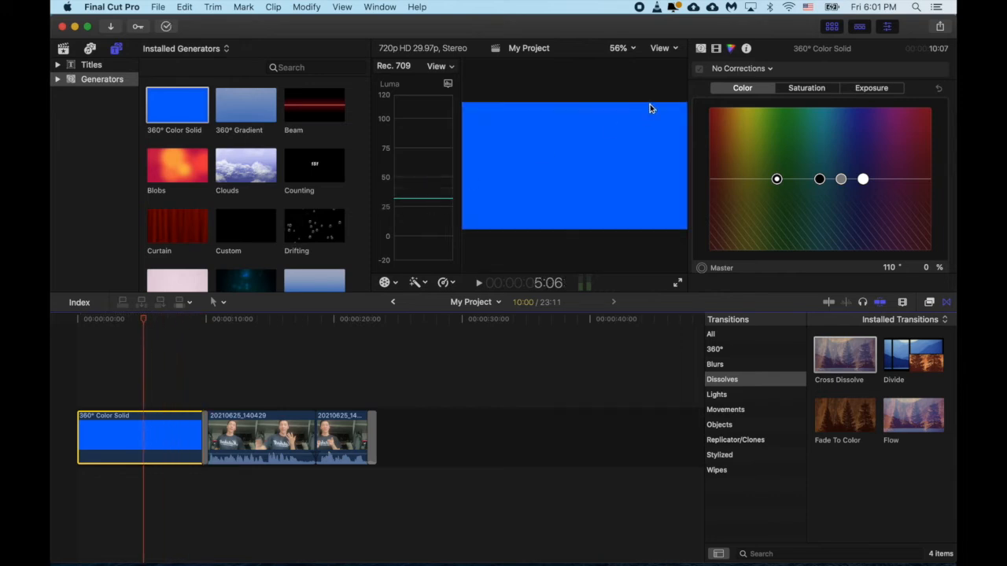
left_click(730, 49)
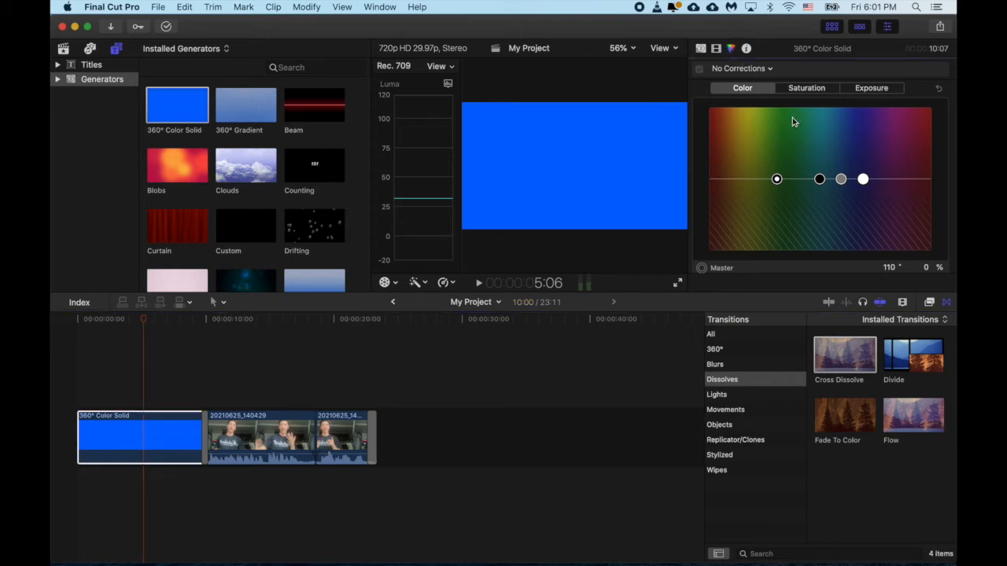
left_click_drag(777, 179, 927, 108)
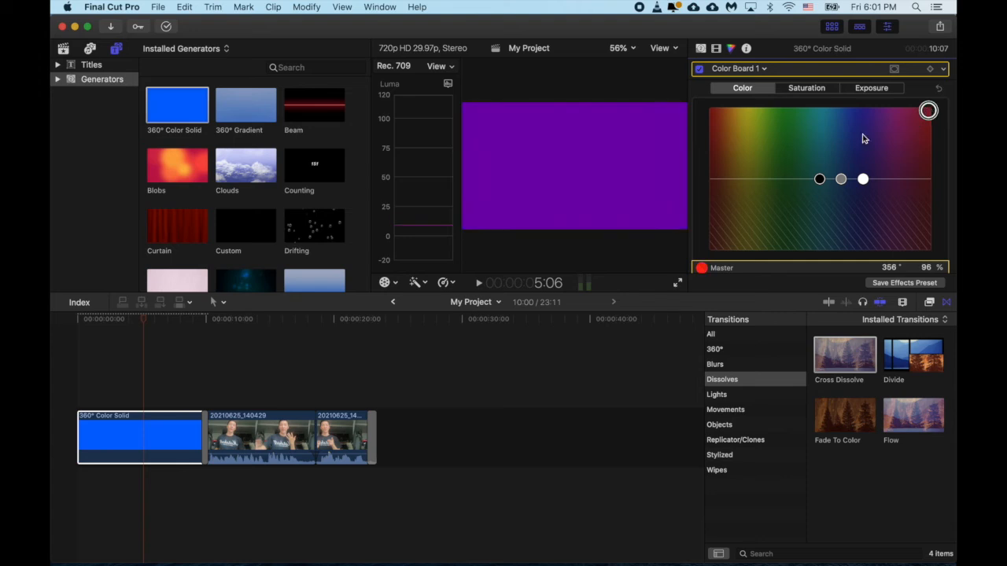
left_click(117, 399)
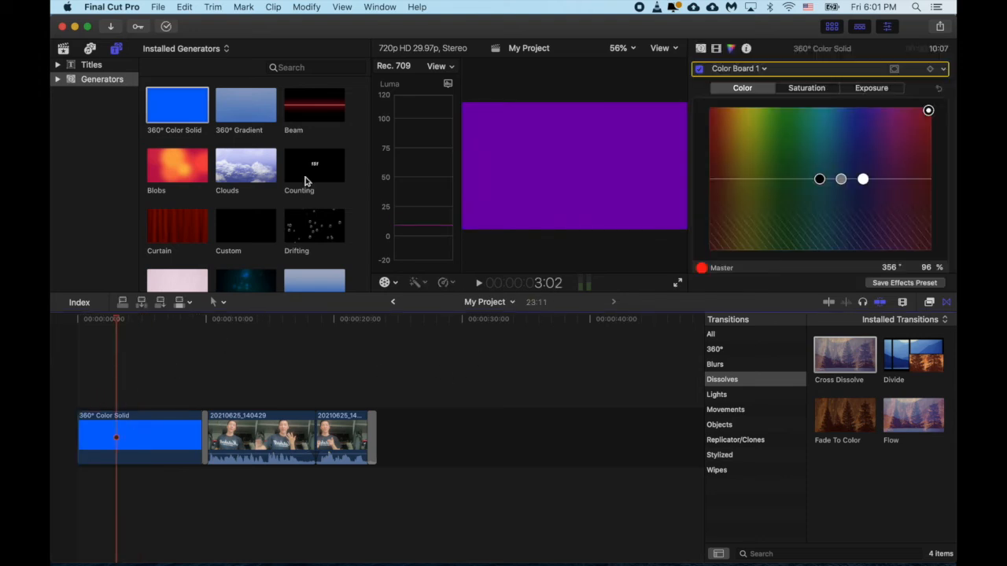
Add a Basic Title above the color solid at 1:11 in the timeline.
left_click(91, 65)
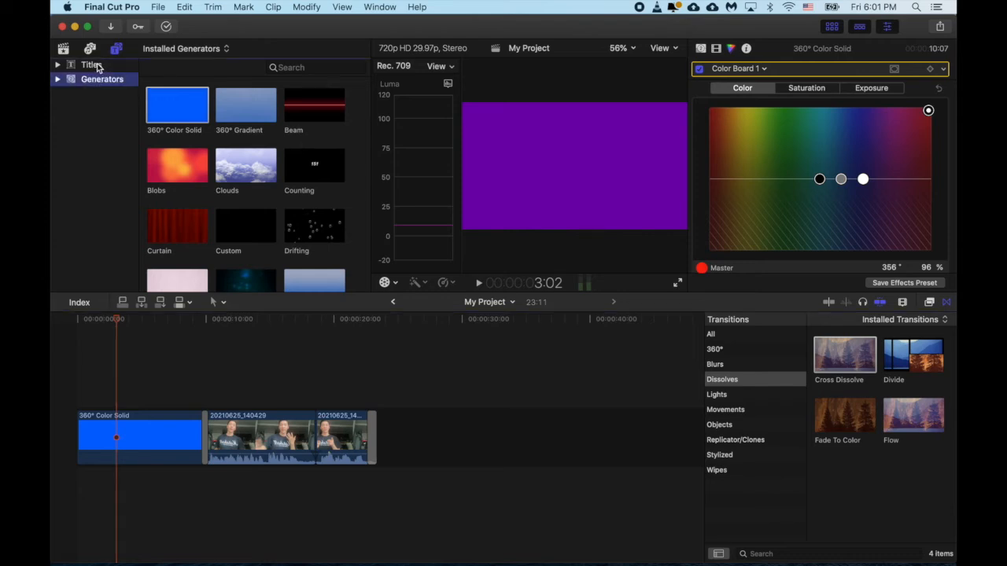
scroll(267, 145, "up", 1)
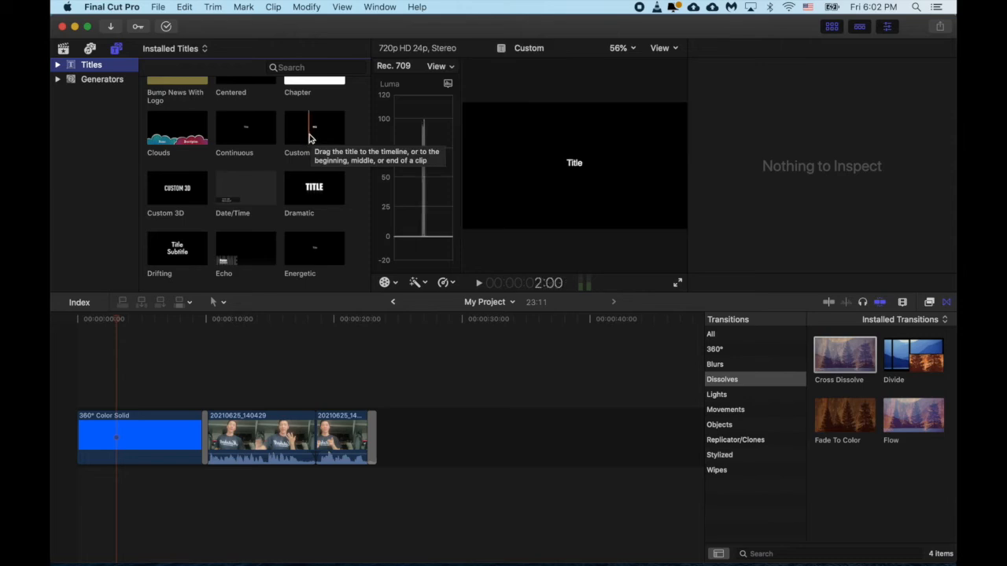
left_click(95, 393)
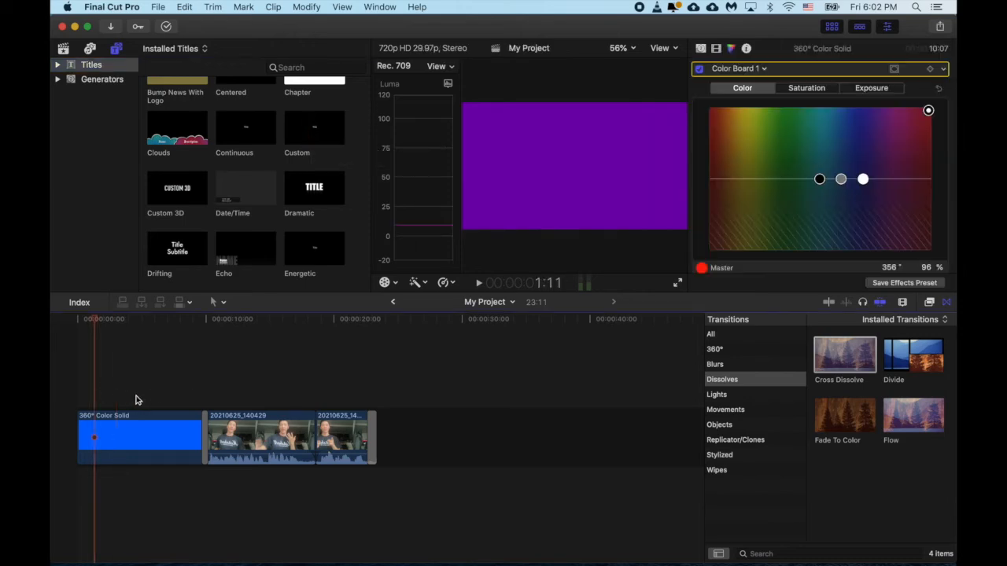
key("ctrl+t")
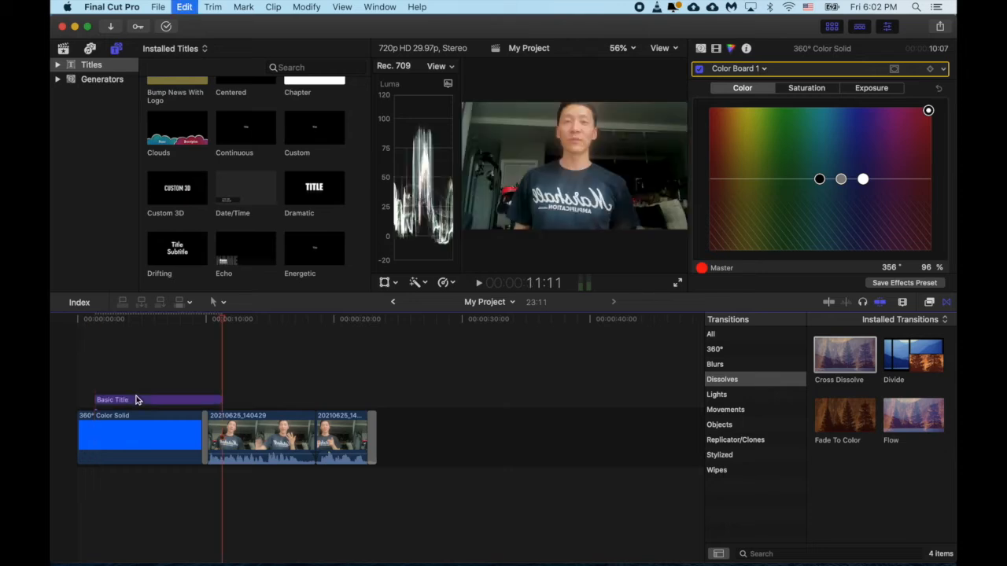
Move the Basic Title close to the start of the timeline and nudge its text slightly left in the frame.
double_click(114, 401)
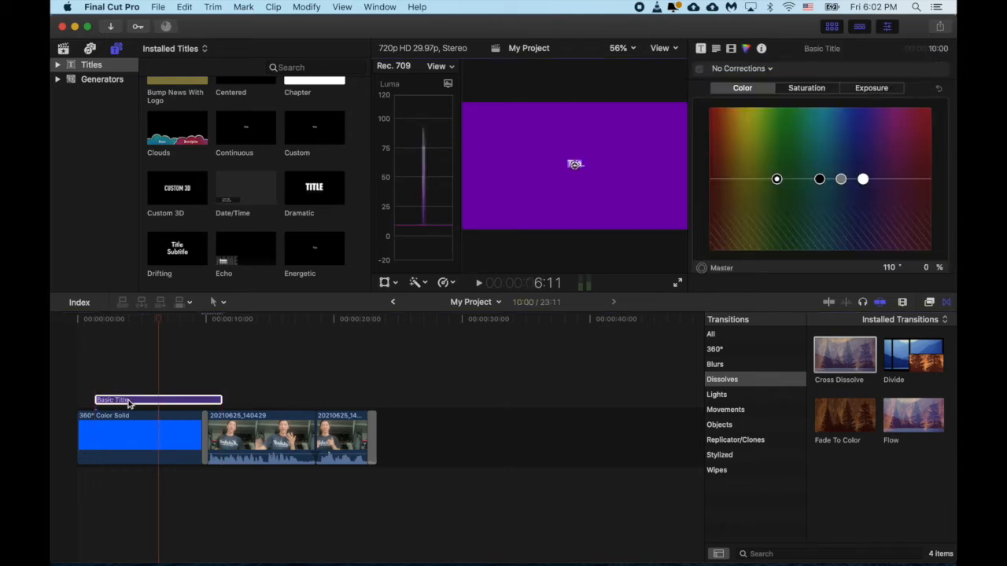
left_click_drag(130, 402, 116, 403)
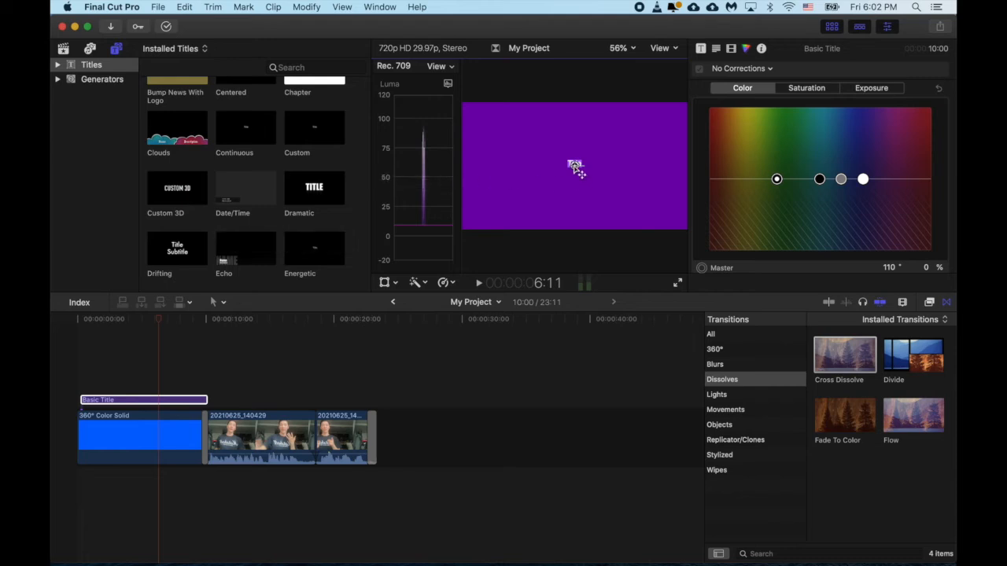
mouse_move(576, 170)
left_mouse_down()
mouse_move(552, 159)
mouse_move(602, 180)
mouse_move(598, 162)
mouse_move(619, 138)
mouse_move(578, 141)
mouse_move(572, 170)
left_mouse_up()
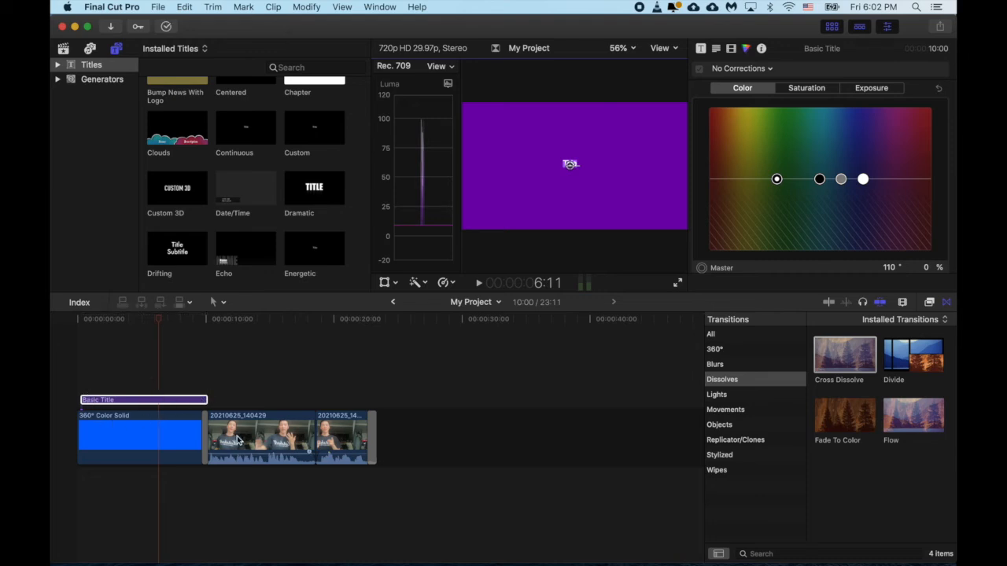
Trim the Basic Title's start and end so that it lasts 9:03.
key("super+equal")
key("super+equal")
key("super+equal")
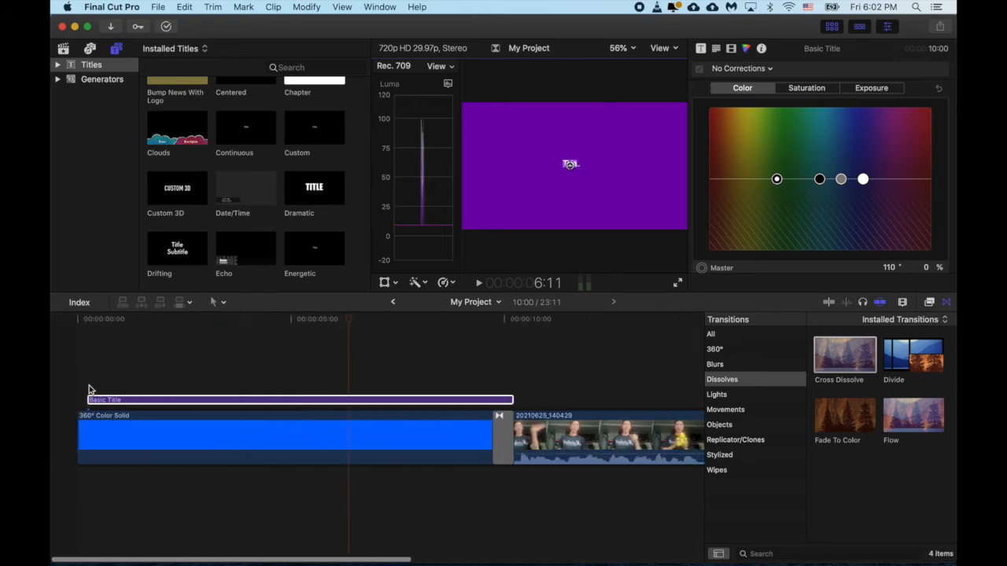
mouse_move(114, 401)
left_mouse_down()
mouse_move(80, 400)
mouse_move(116, 400)
left_mouse_up()
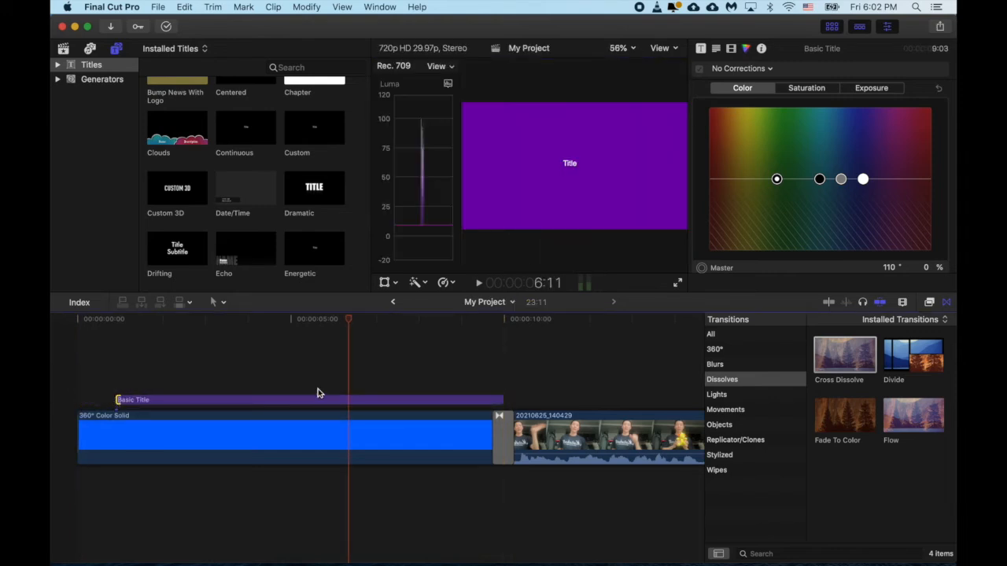
mouse_move(503, 400)
left_mouse_down()
mouse_move(473, 399)
mouse_move(488, 400)
left_mouse_up()
left_click_drag(491, 400, 501, 400)
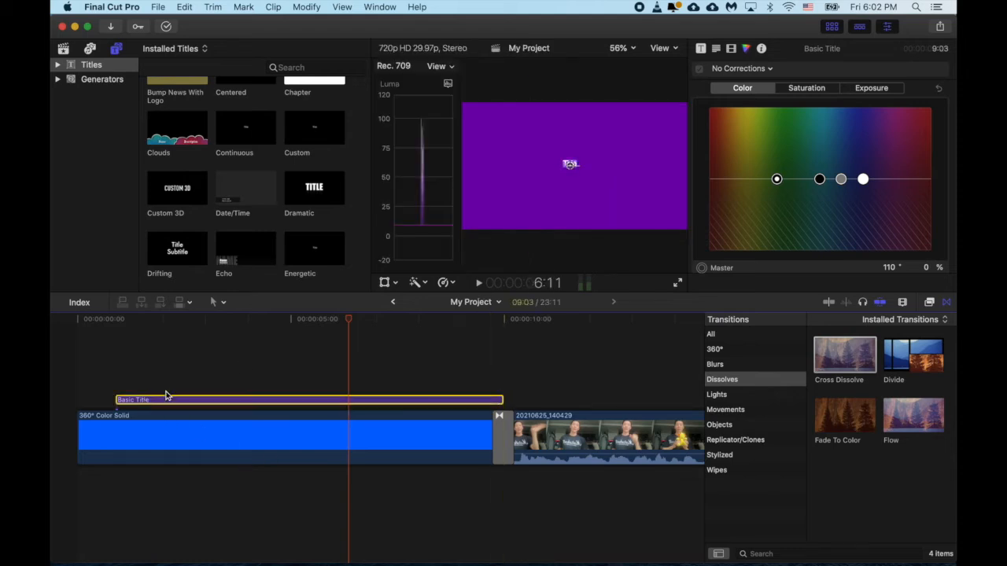
Replace the Basic Title's placeholder text with "Hello! :)".
left_click(309, 400)
left_click_drag(596, 159, 556, 159)
type("Hello!")
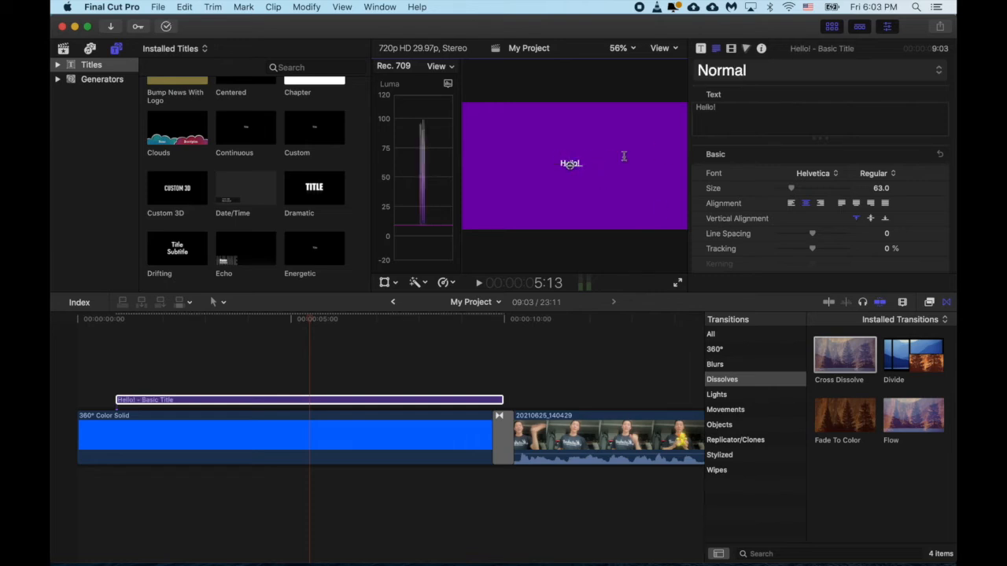
type(" :)")
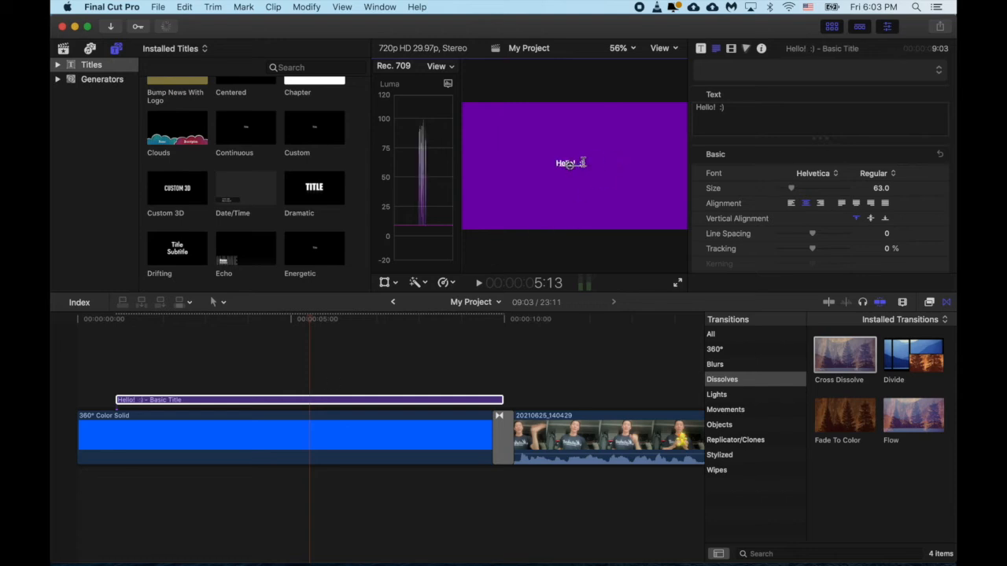
Format the whole "Hello! :)" text with size 173 and the Heiti SC font.
key("super+a")
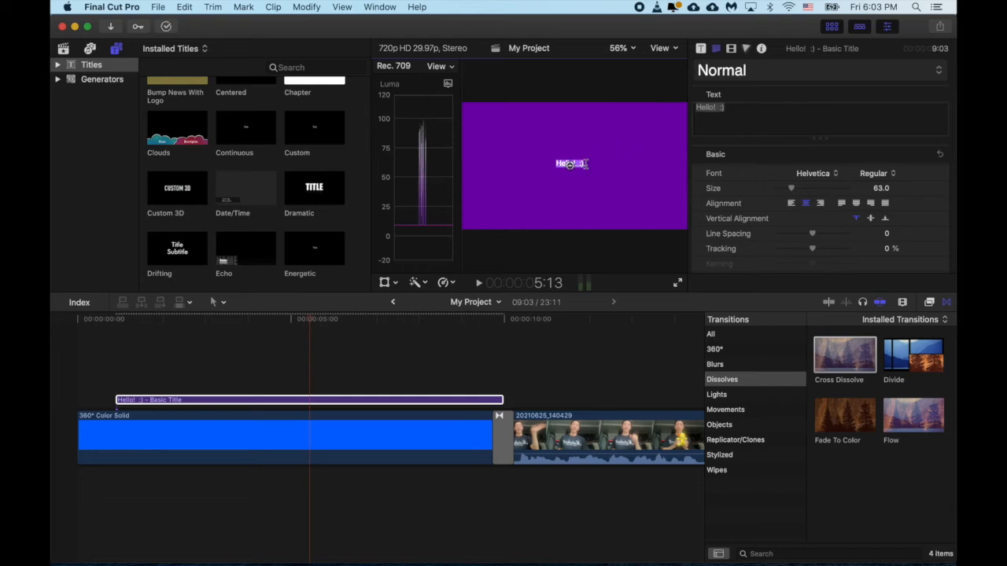
left_click(595, 164)
key("super+a")
left_click_drag(791, 191, 819, 191)
left_click(826, 174)
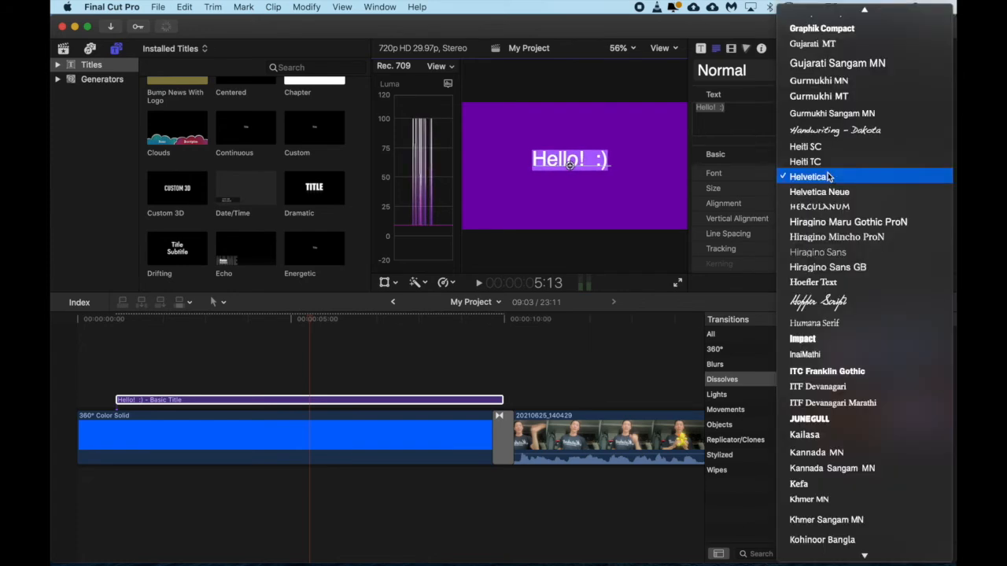
left_click(826, 147)
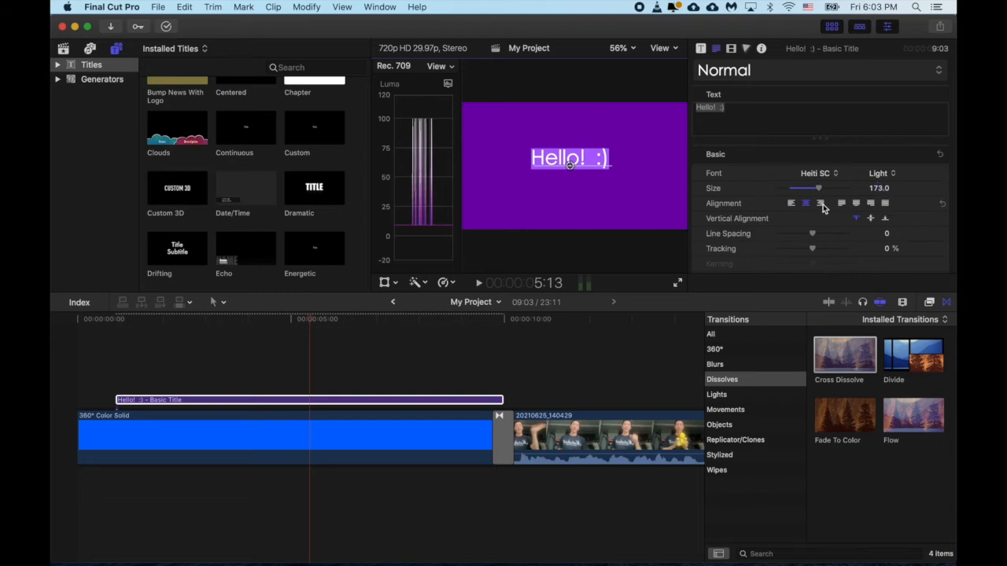
Try right alignment on the title text, return it to centered, and switch its Face off and on again.
left_click(820, 203)
left_click(806, 204)
scroll(828, 230, "down", 3)
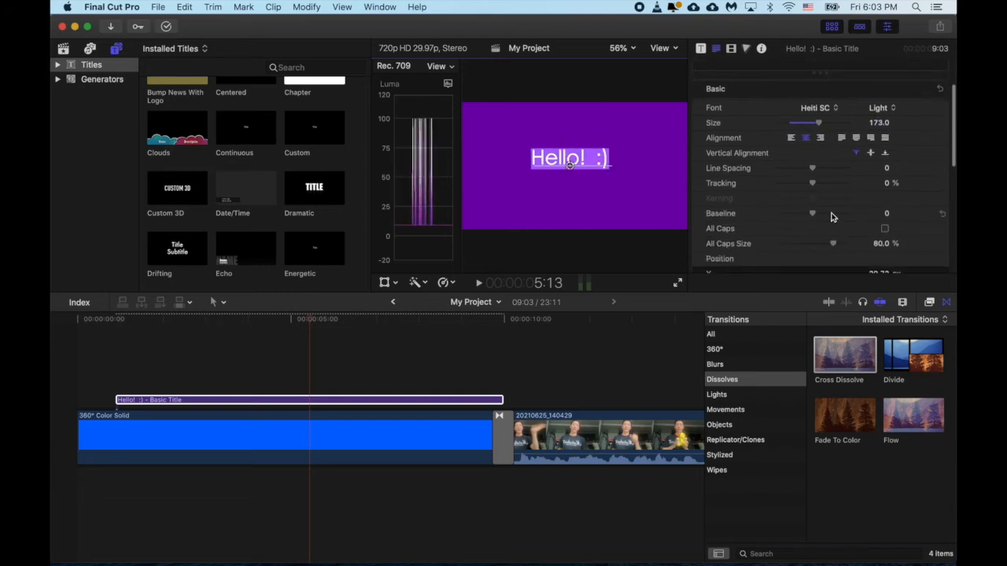
scroll(829, 214, "down", 3)
scroll(822, 192, "down", 8)
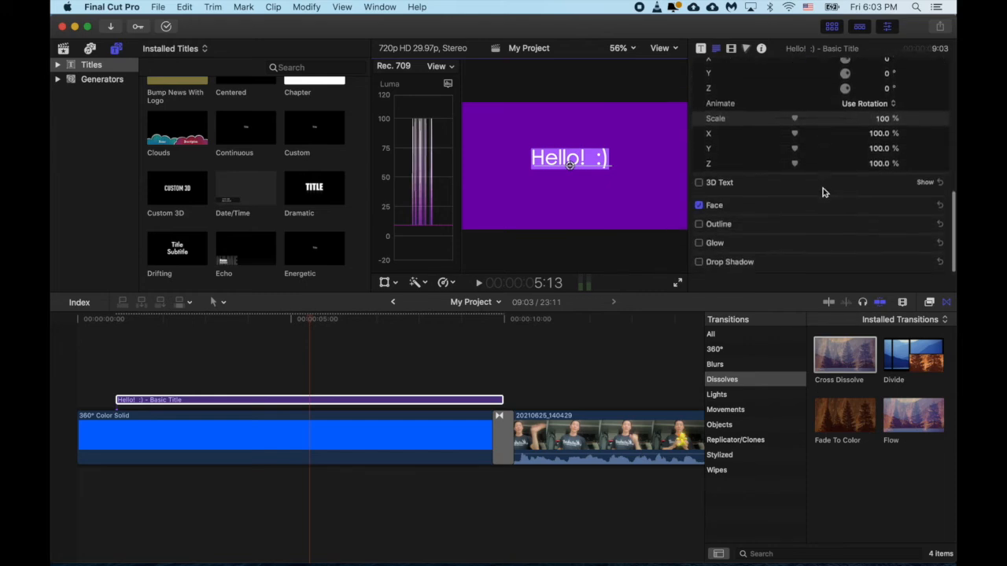
left_click(699, 209)
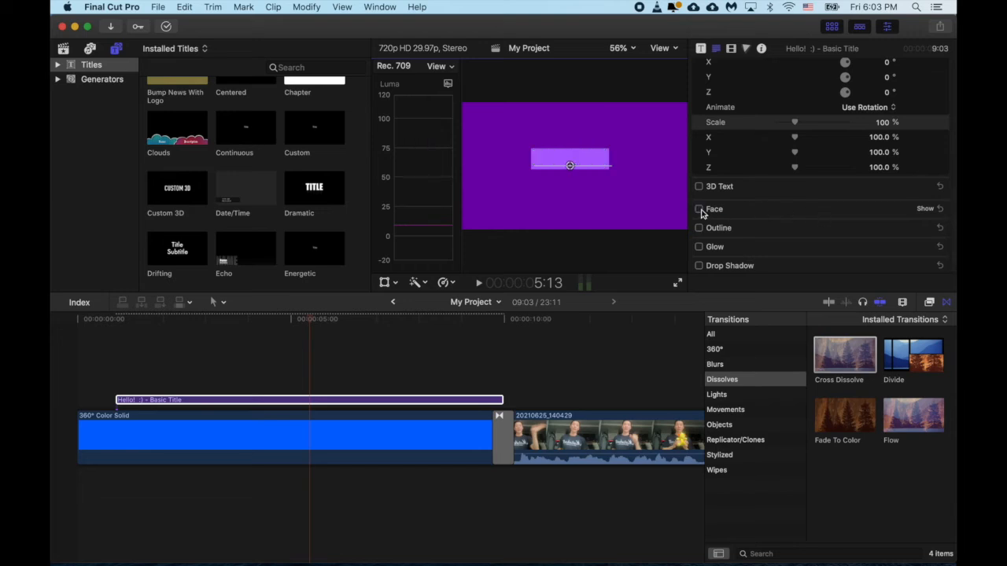
left_click(699, 209)
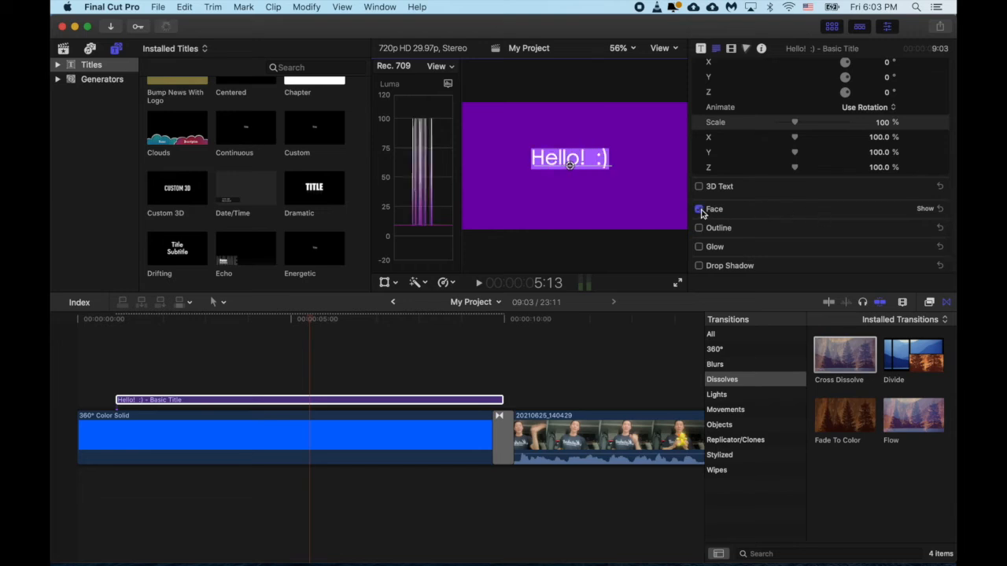
Try out other Face fill colors for the title text and return it to white.
left_click(925, 209)
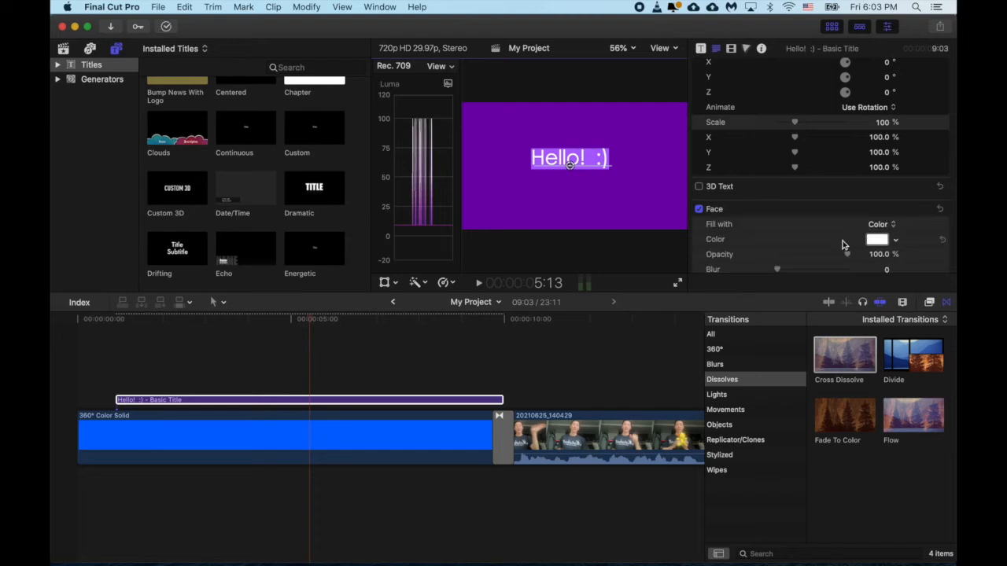
scroll(841, 245, "down", 2)
scroll(843, 246, "down", 1)
left_click(896, 190)
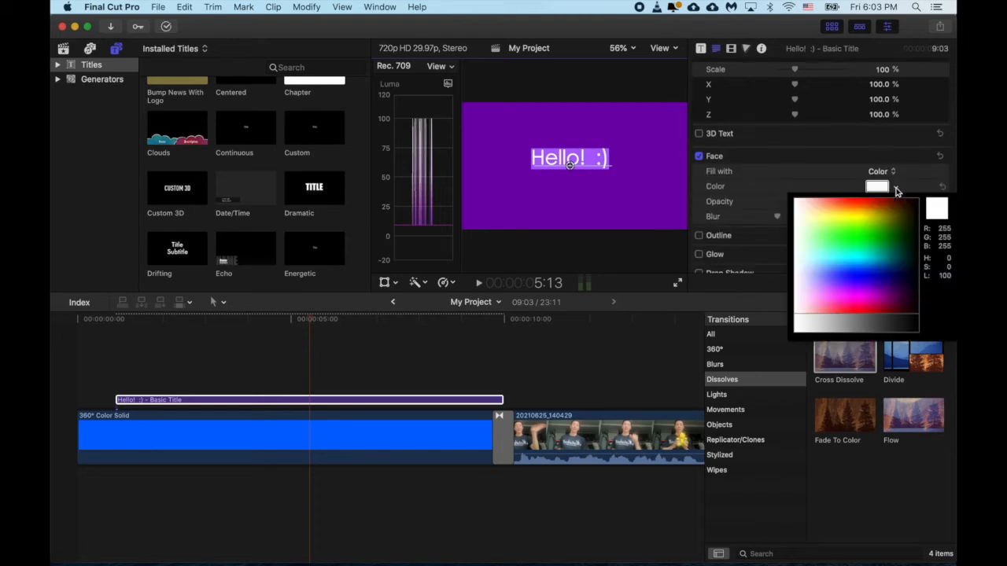
left_click_drag(892, 202, 799, 206)
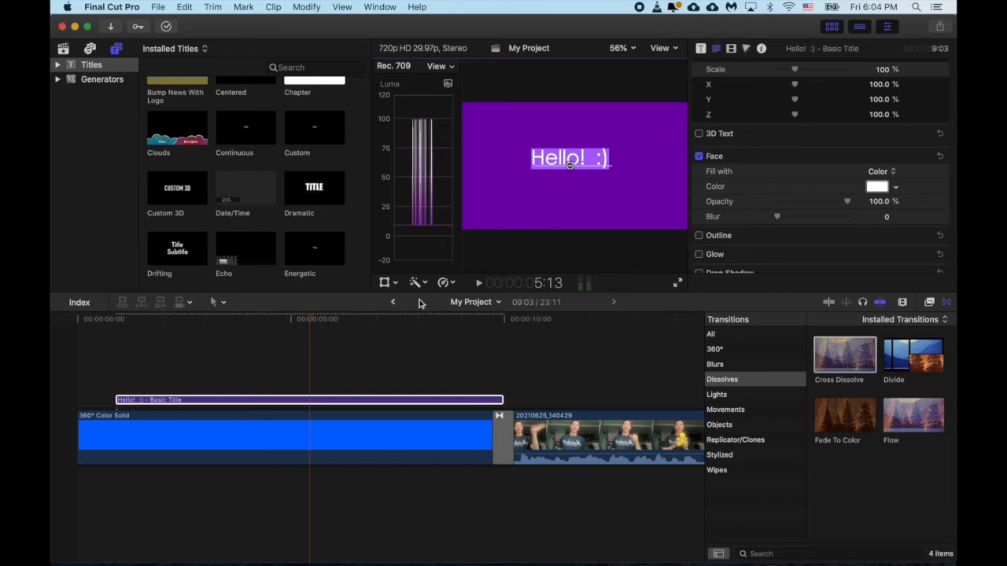
Play the project from near the end of the title through the transition into the first video clip.
left_click(391, 403)
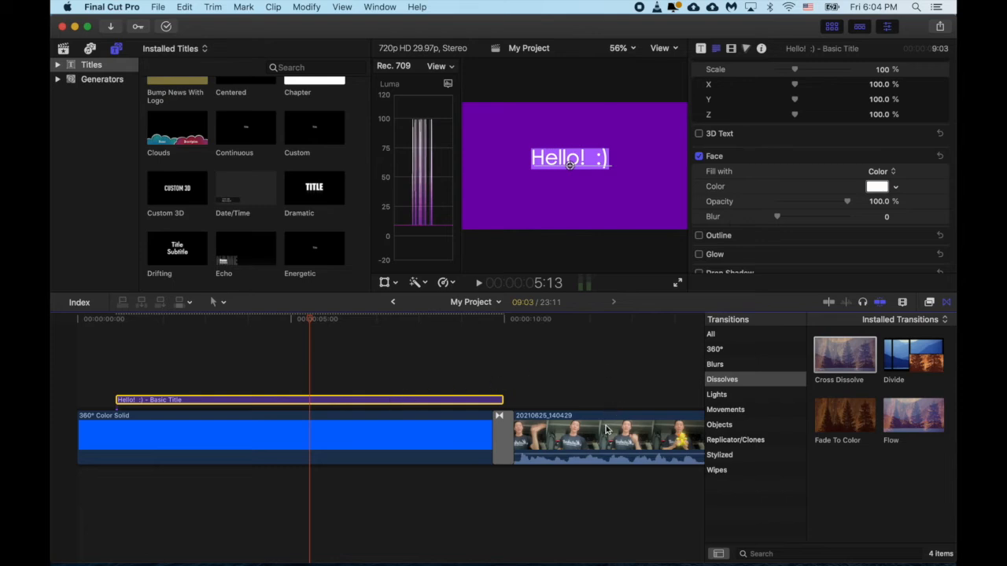
left_click(337, 321)
left_click_drag(366, 324, 458, 322)
key("space")
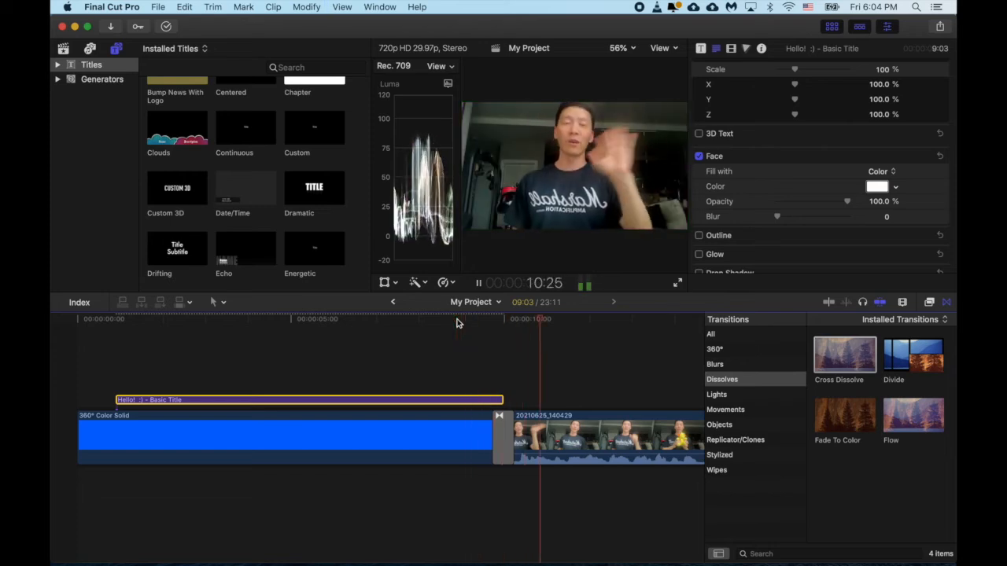
Play the project from about 9:04 through the transition into the second "Hello! :)" title over the video clip.
key("space")
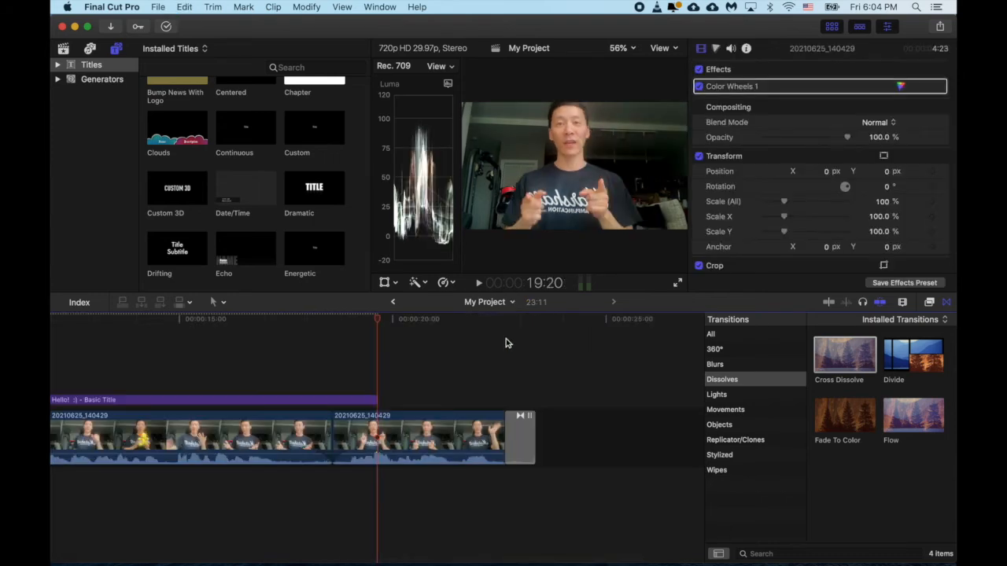
key("super+minus")
key("super+minus")
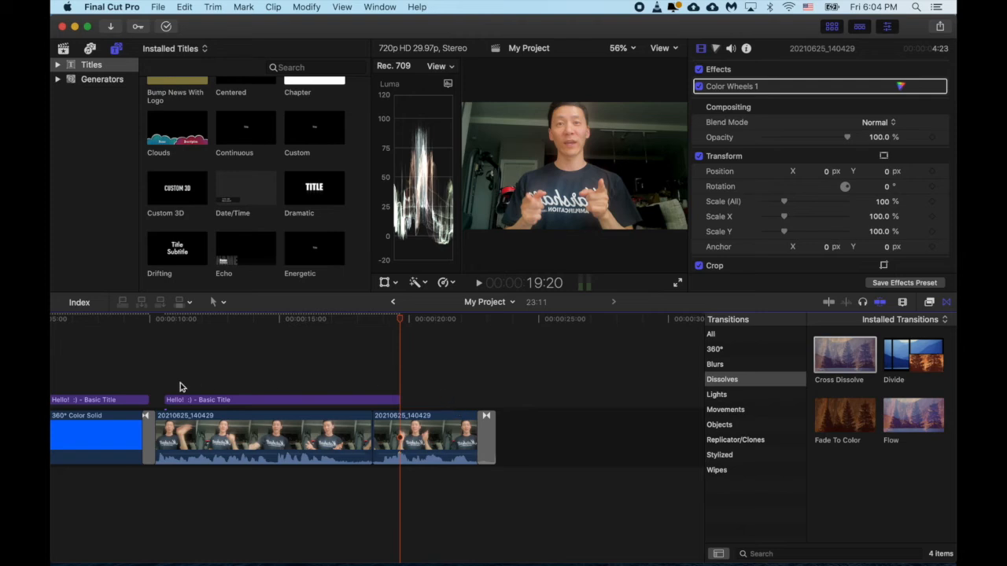
left_click(126, 364)
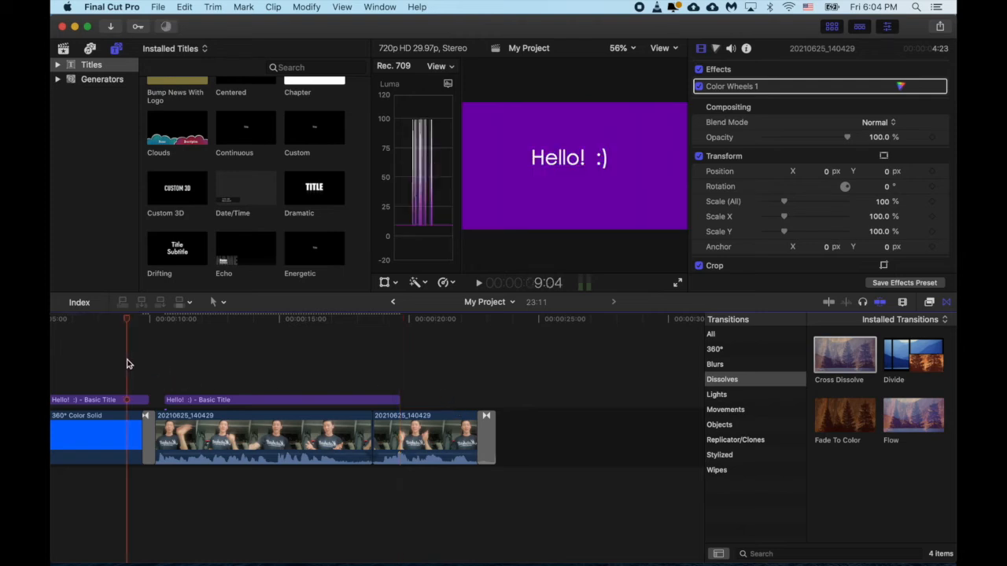
key("space")
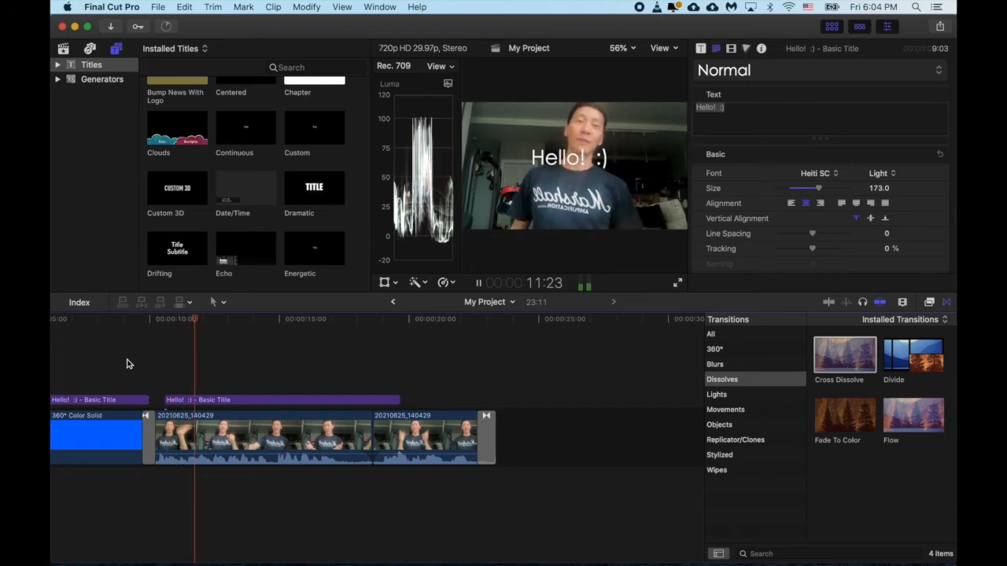
key("space")
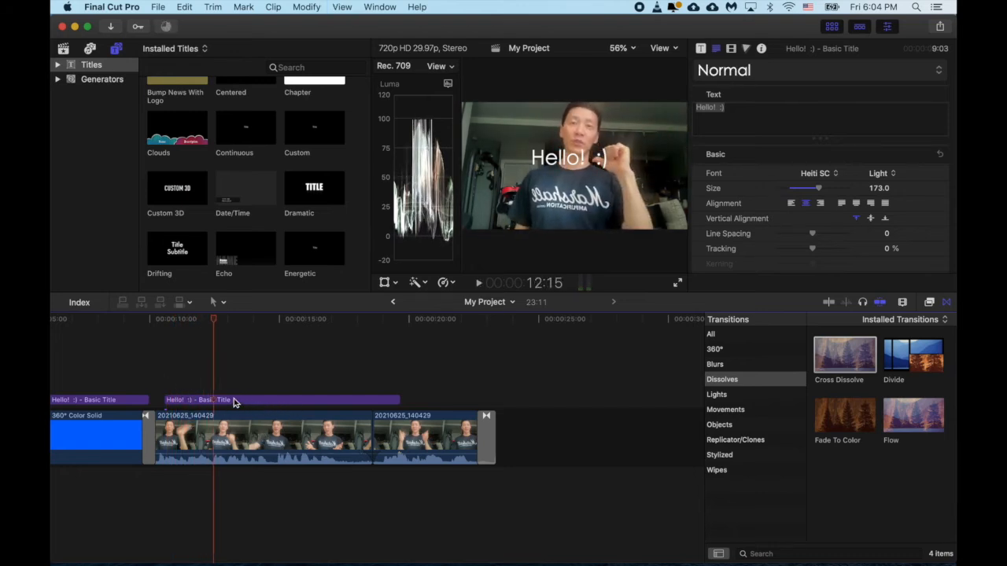
Replace the text of the second "Hello! :)" title above the video clips with "This is important!".
left_click(222, 402)
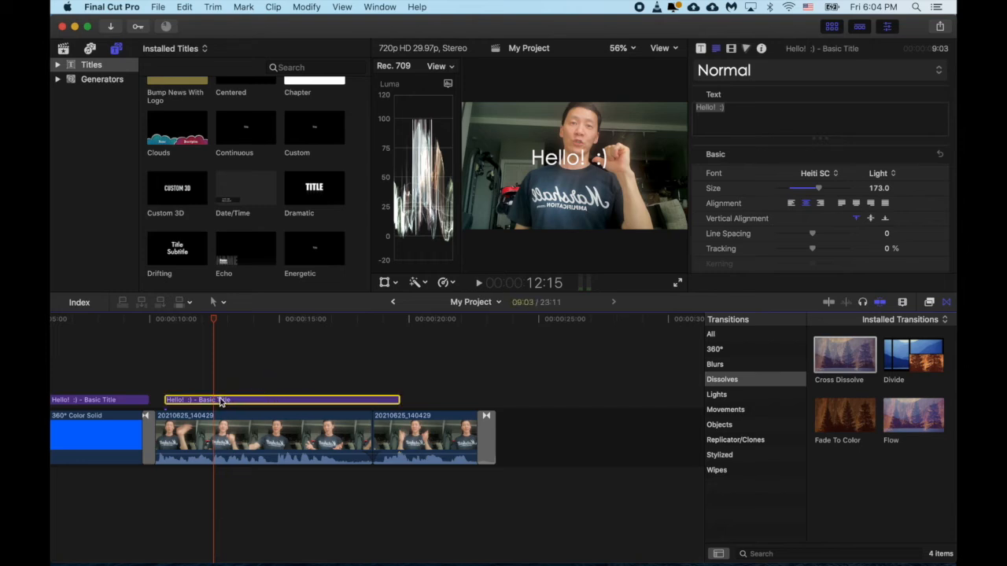
double_click(236, 401)
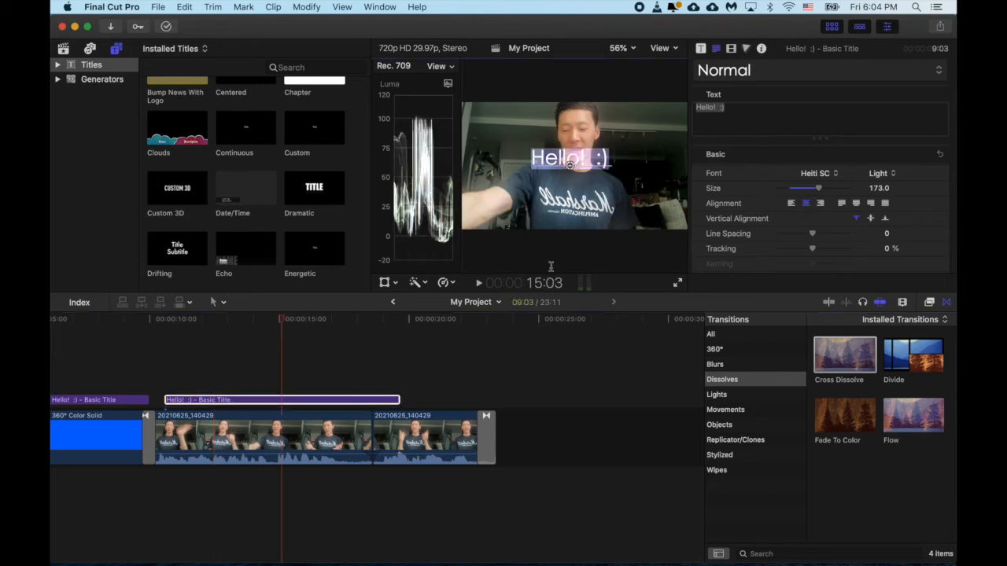
left_click(606, 159)
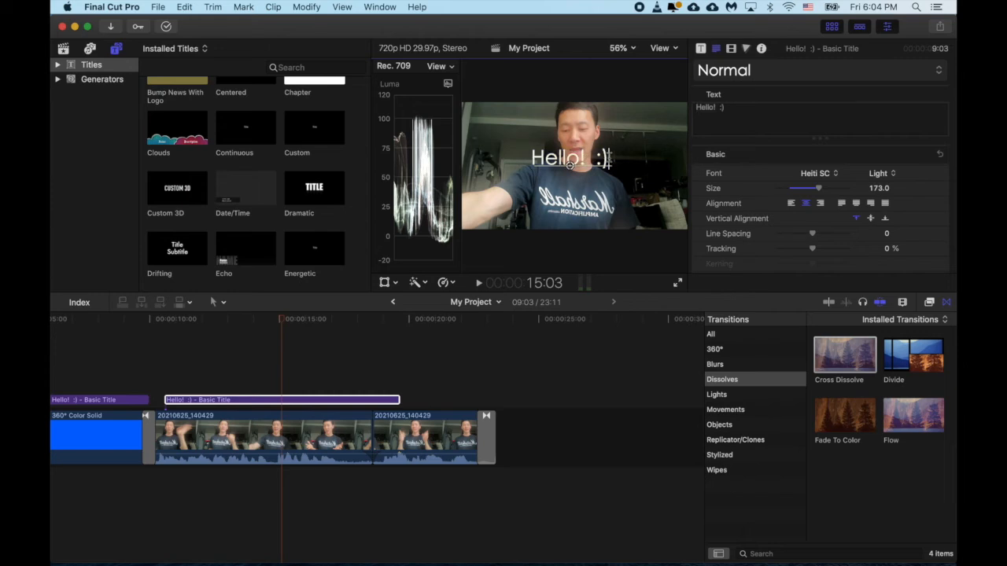
left_click_drag(744, 110, 686, 114)
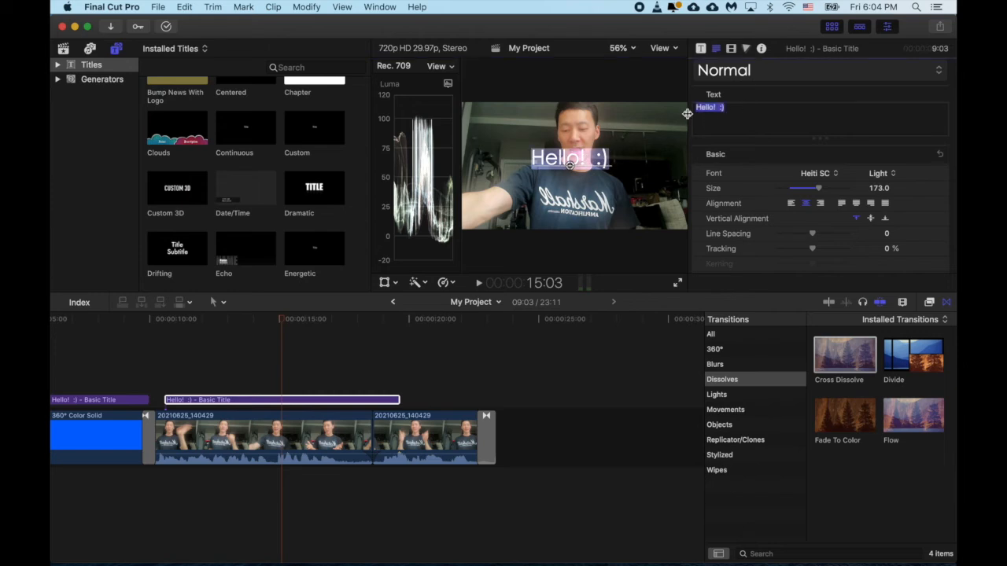
key("BackSpace")
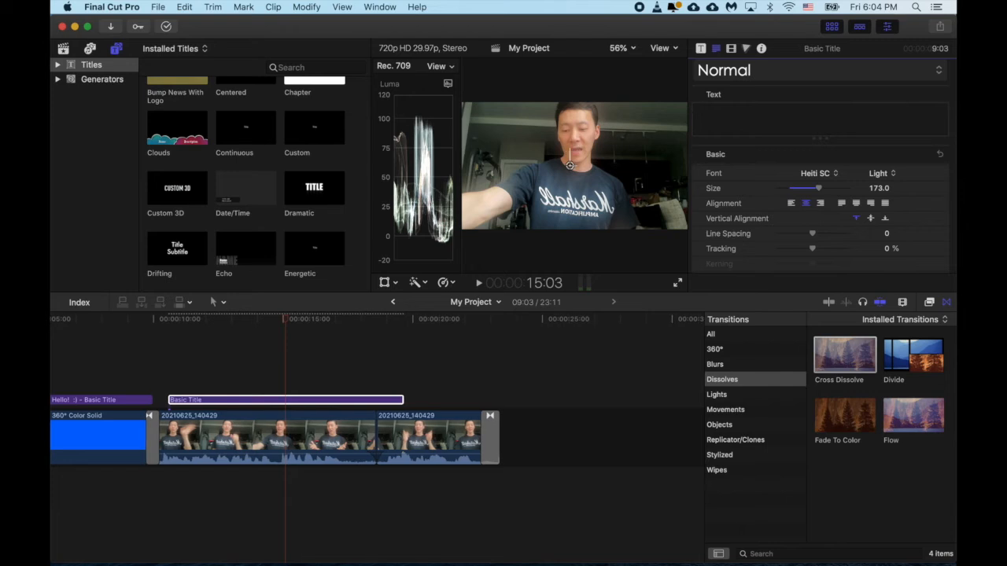
type("This is imop")
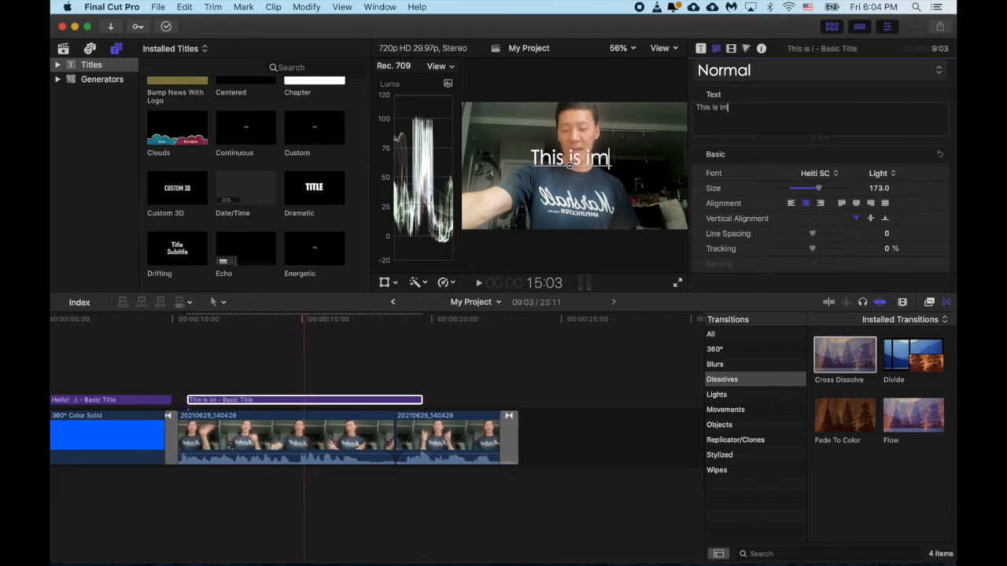
key("BackSpace")
key("BackSpace")
type("port")
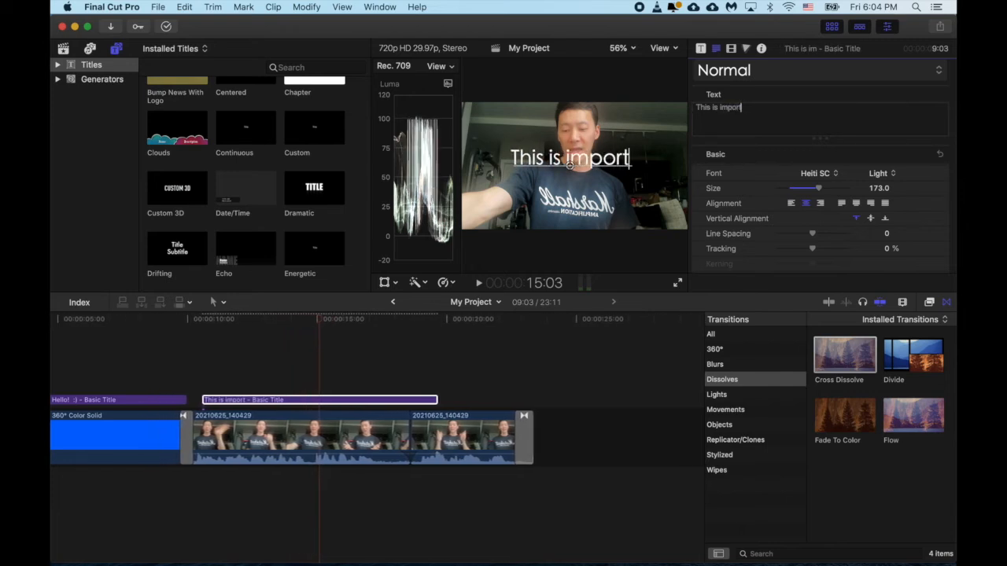
type("ant!")
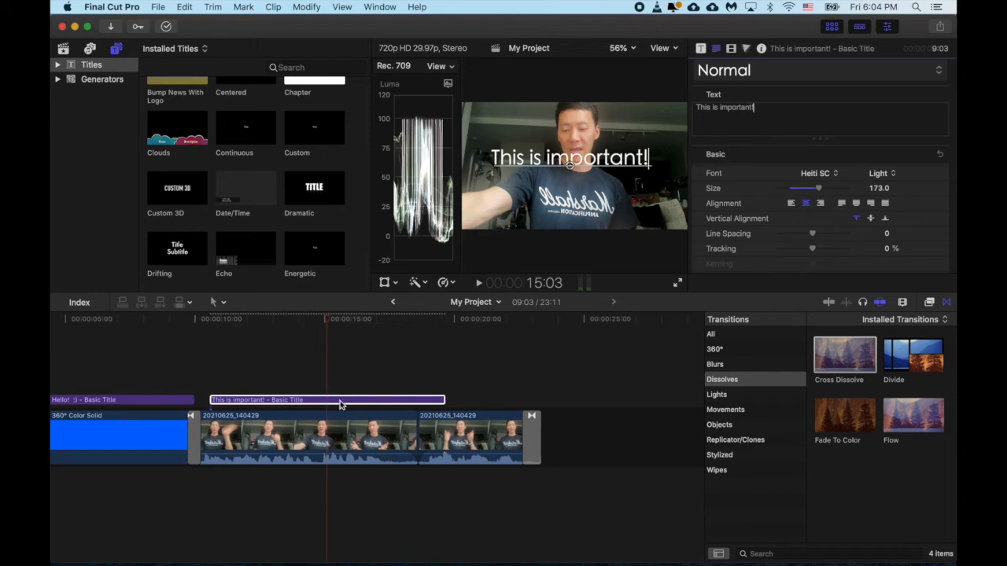
Move the "This is important!" title to the start of the first video clip and trim its end to the cut between the clips.
left_click_drag(359, 401, 353, 402)
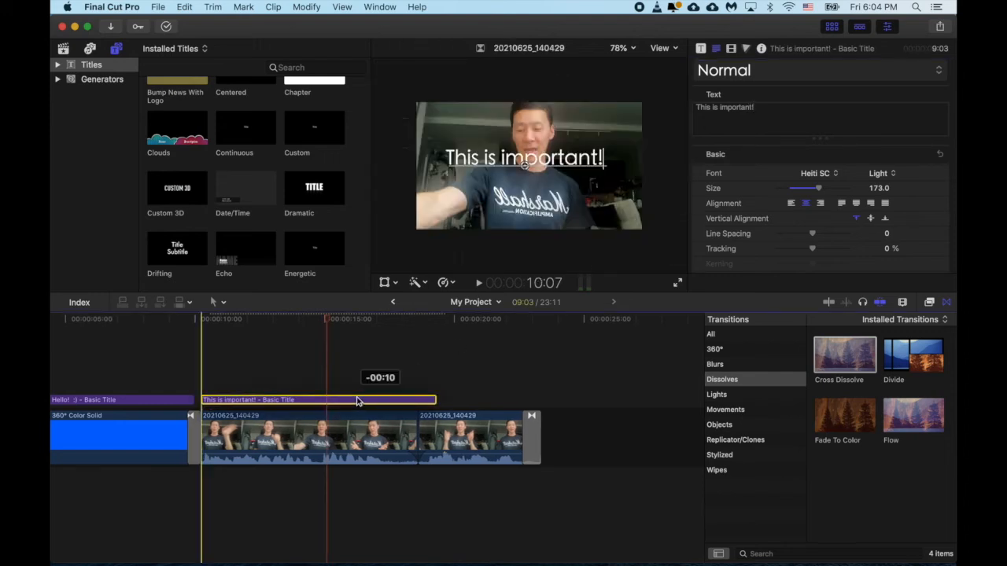
left_click_drag(437, 399, 418, 400)
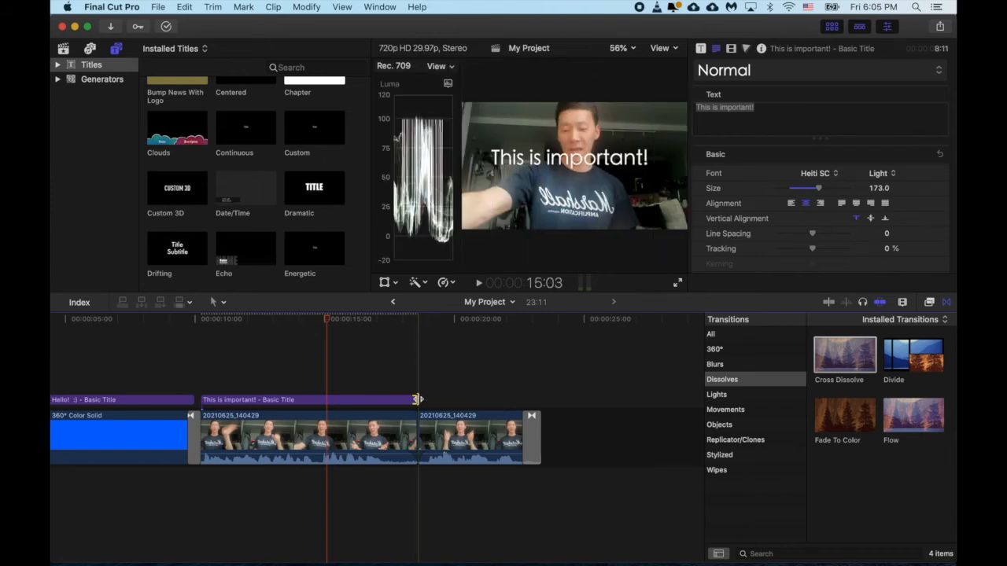
Reduce the "This is important!" text to size 84 and move it toward the upper left of the frame.
left_click(343, 400)
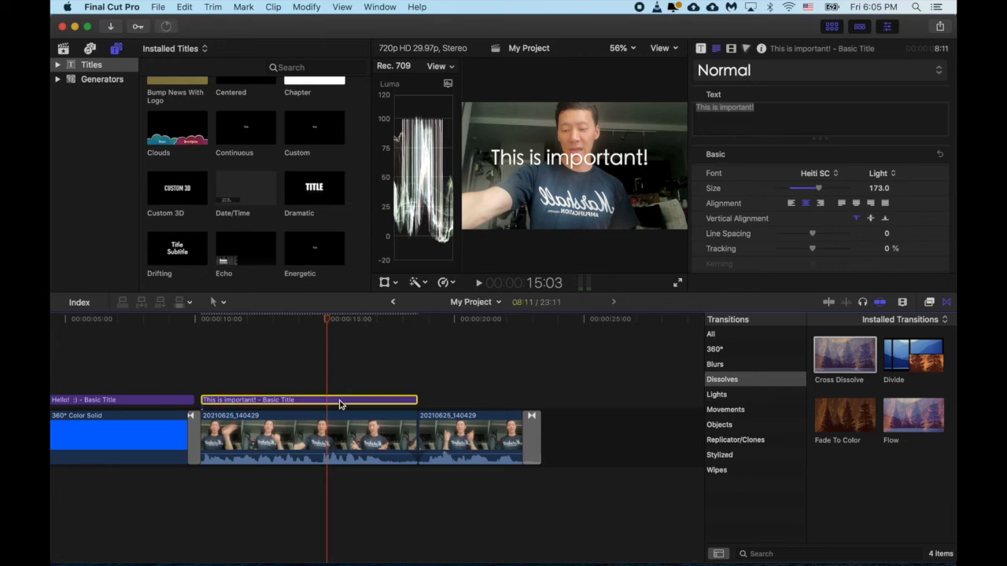
left_click(740, 106)
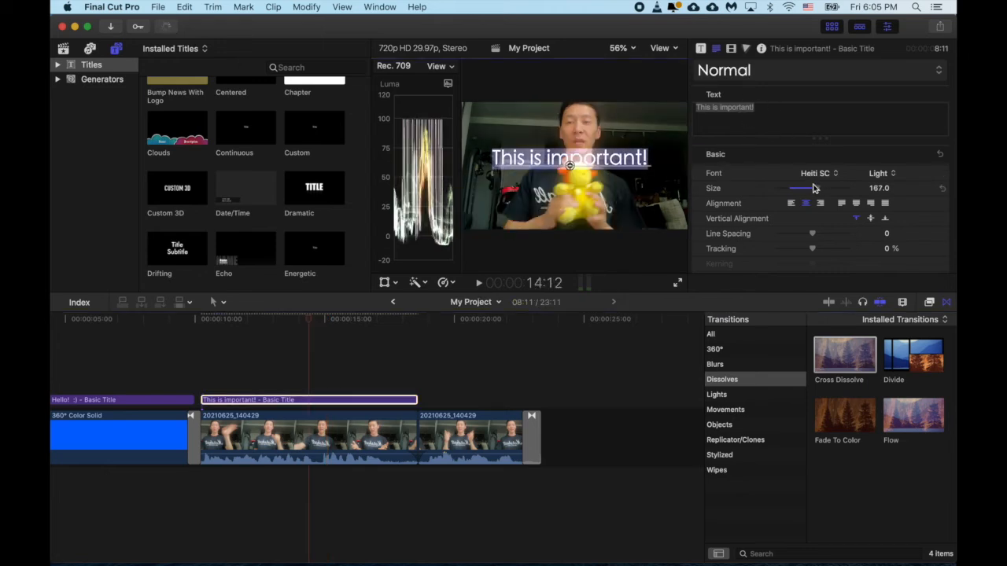
left_click_drag(820, 189, 806, 189)
left_click_drag(570, 165, 534, 144)
left_click_drag(806, 189, 796, 189)
Break the title text onto two lines before "important!" and move it closer to the frame's upper-left corner.
left_click(731, 108)
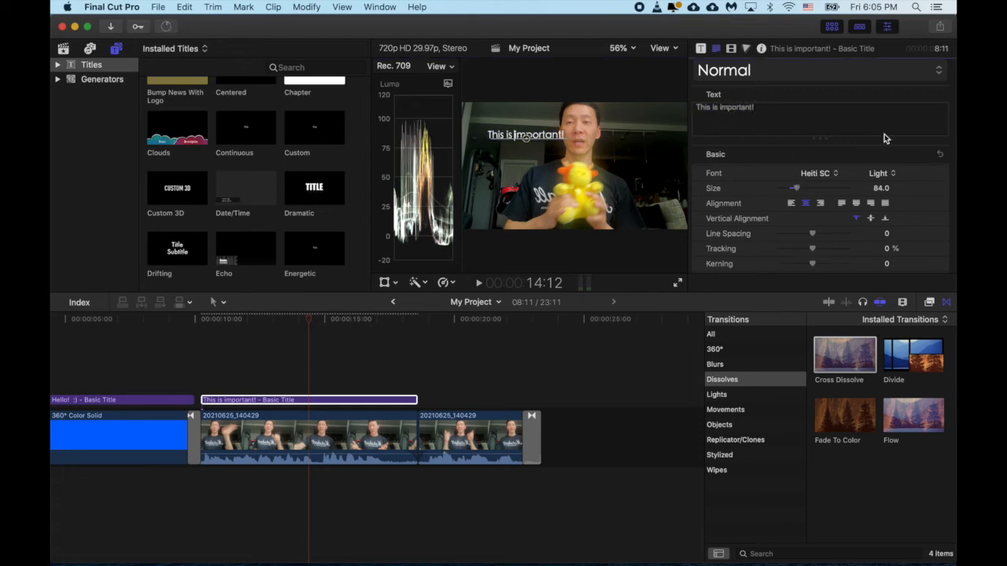
key("Return")
left_click_drag(526, 141, 502, 124)
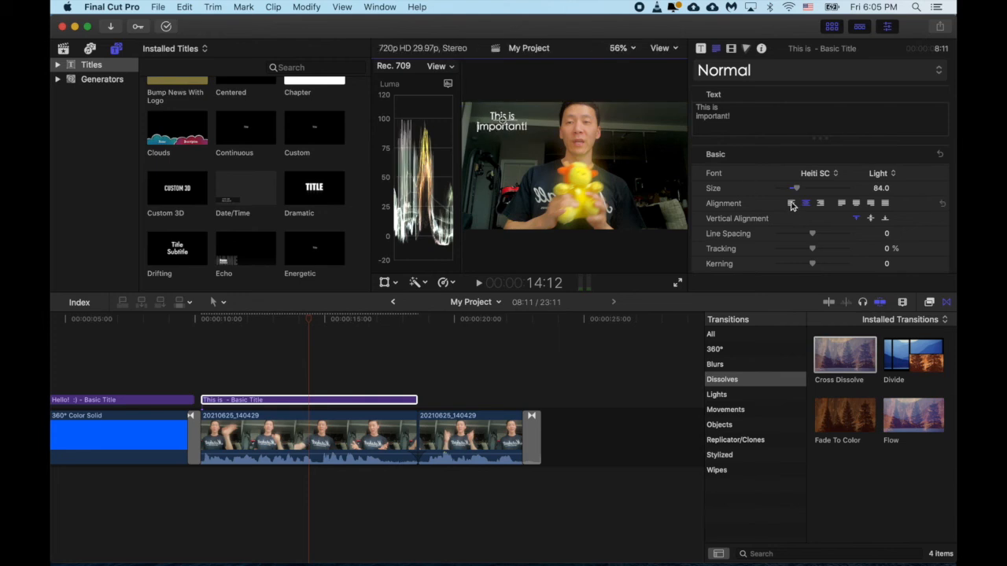
Left-align both lines of the title text and shift it toward the left edge of the frame.
left_click(791, 204)
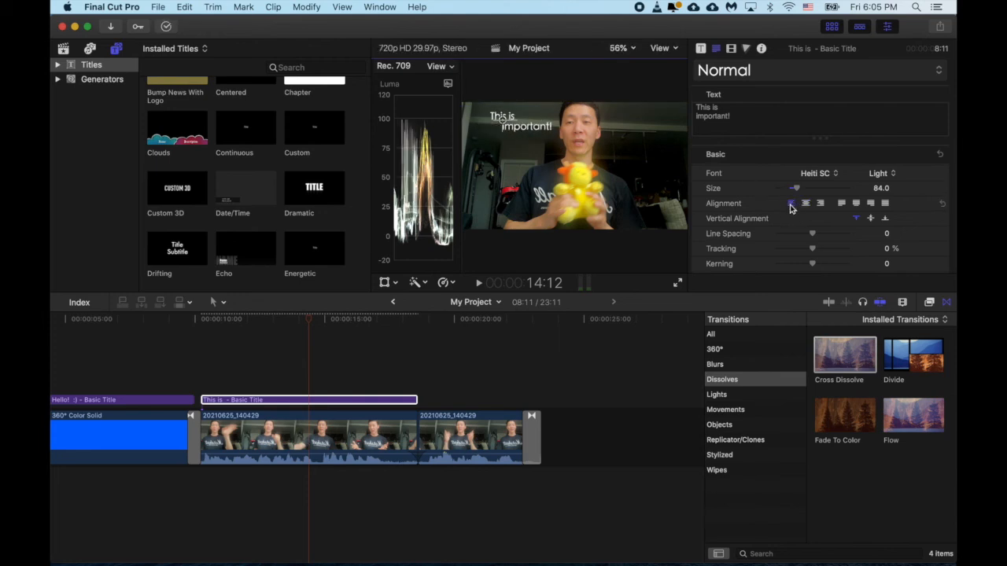
left_click(752, 115)
key("super+a")
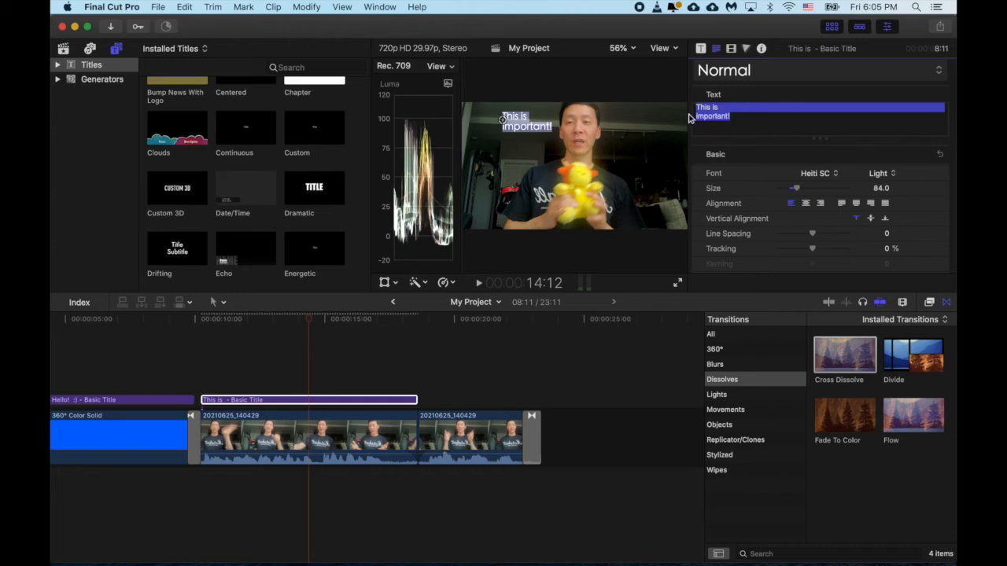
left_click(805, 205)
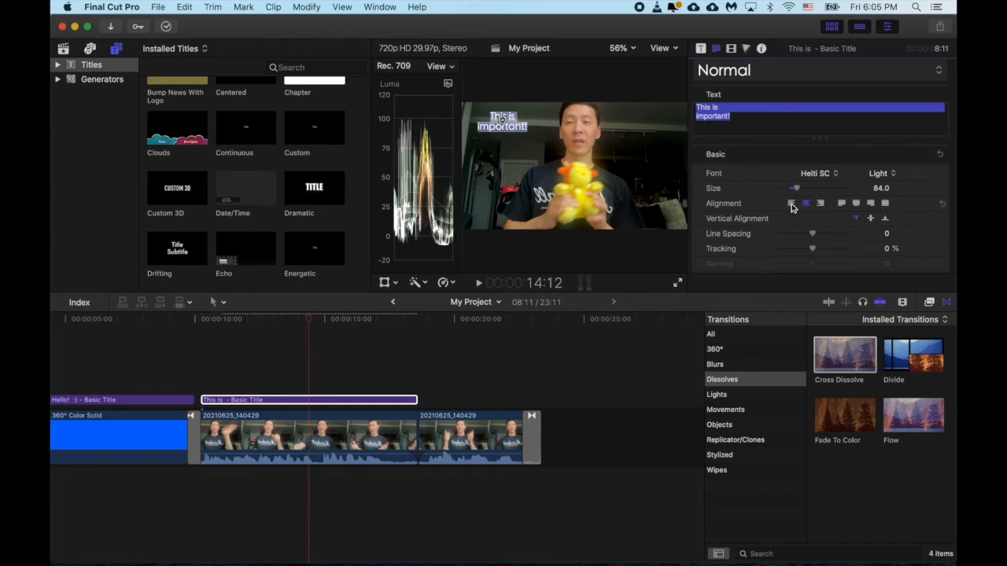
left_click(791, 204)
left_click_drag(502, 119, 472, 124)
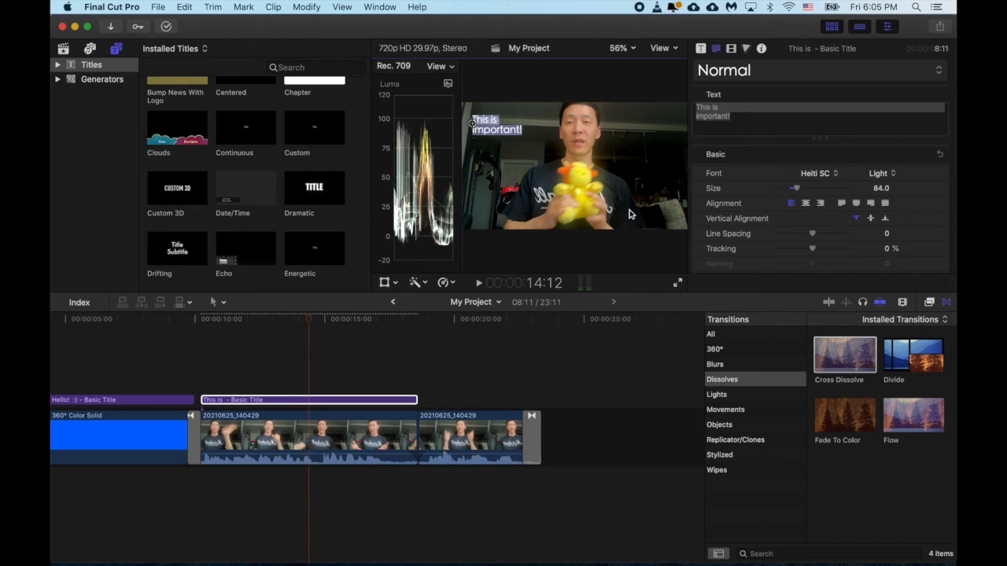
Enable the Outline for the whole "This is important!" text and show its settings.
left_click(754, 116)
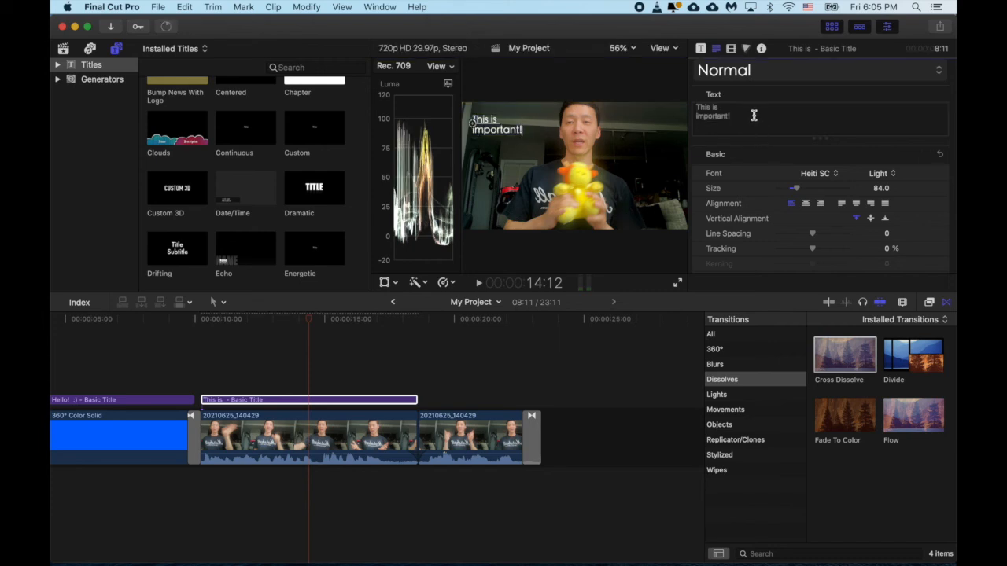
left_click_drag(754, 116, 688, 99)
scroll(793, 234, "down", 2)
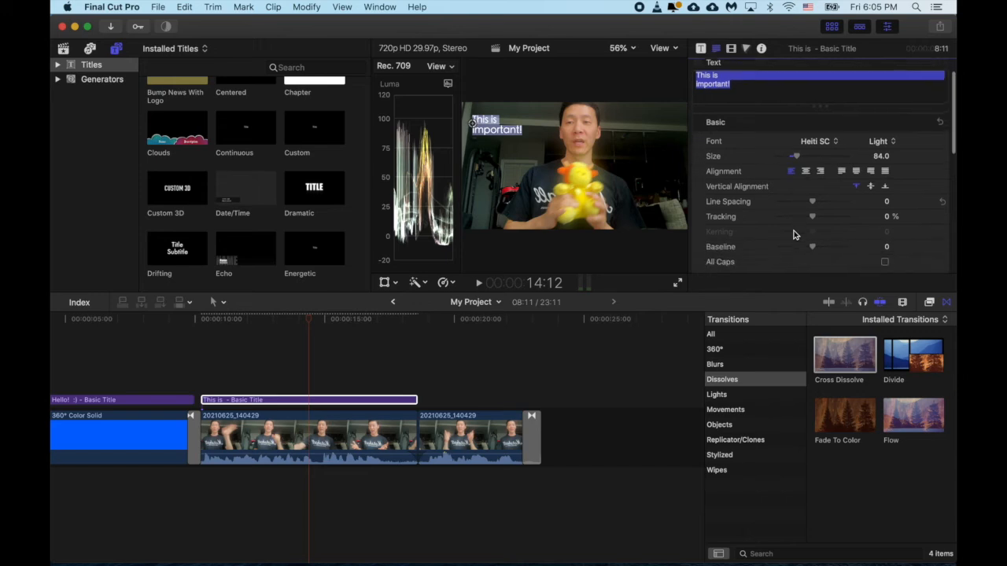
scroll(793, 234, "down", 10)
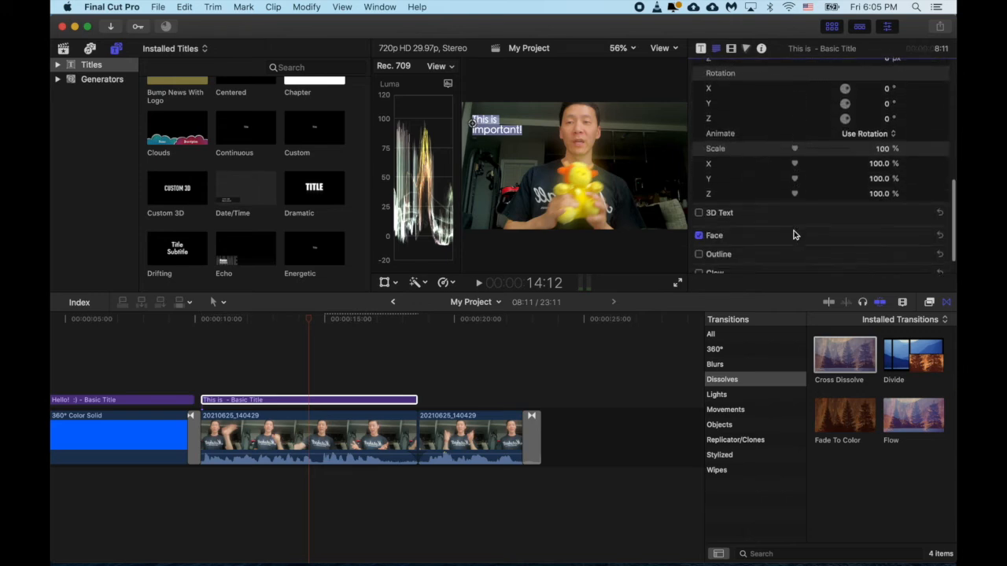
scroll(792, 234, "down", 2)
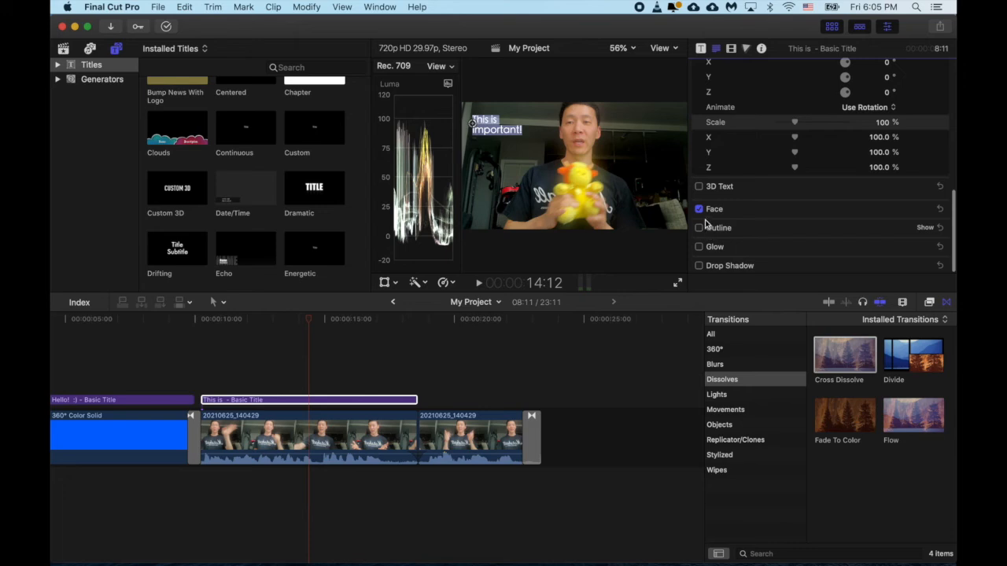
left_click(924, 228)
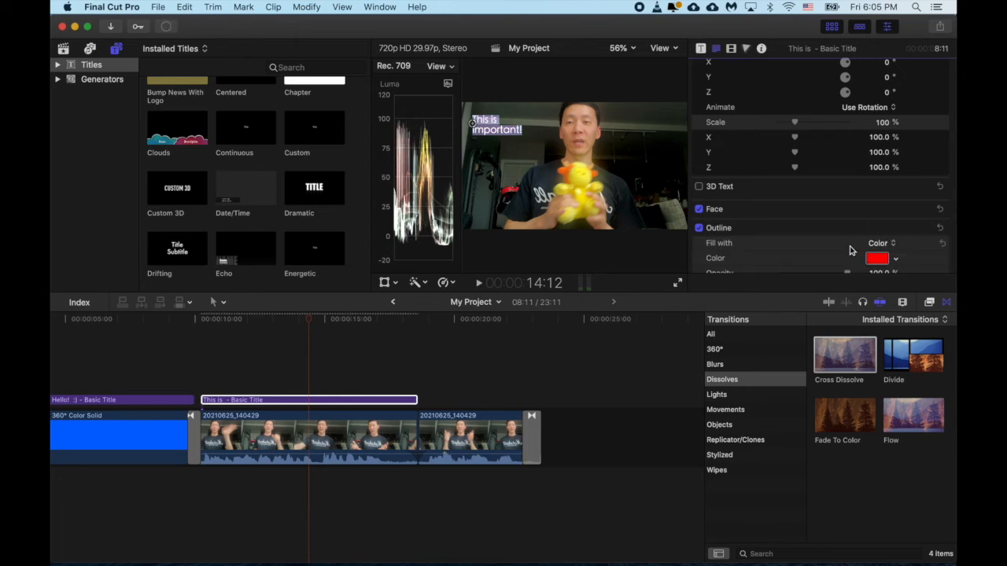
scroll(851, 248, "down", 3)
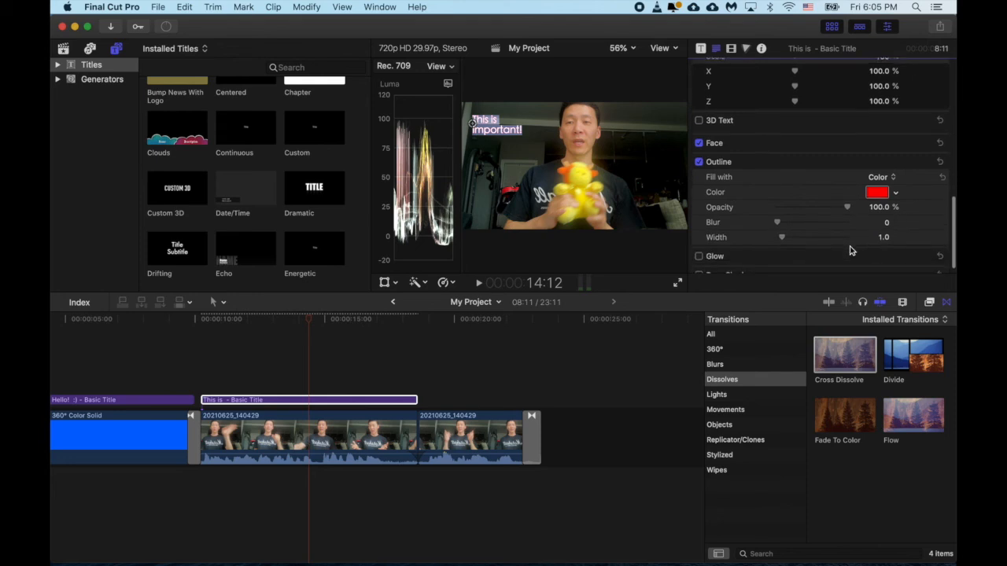
Try a light blue for the text outline, then set the outline color to bright green.
left_click(895, 195)
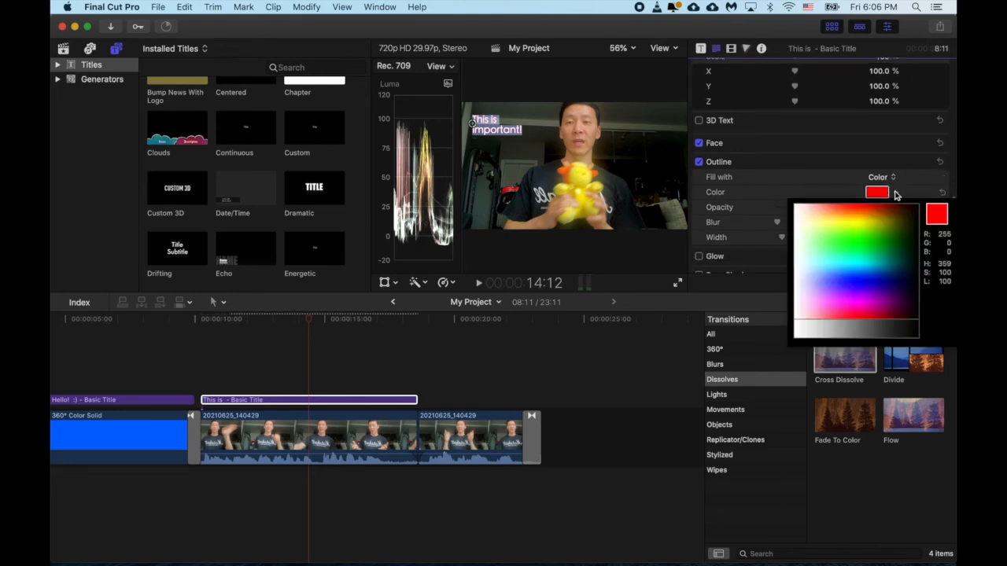
left_click(848, 262)
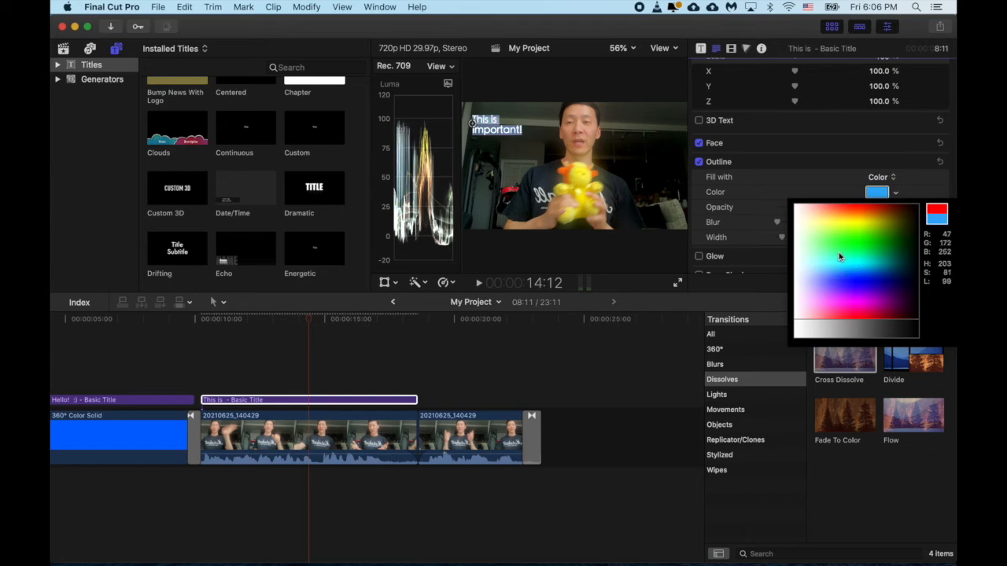
left_click_drag(889, 238, 863, 234)
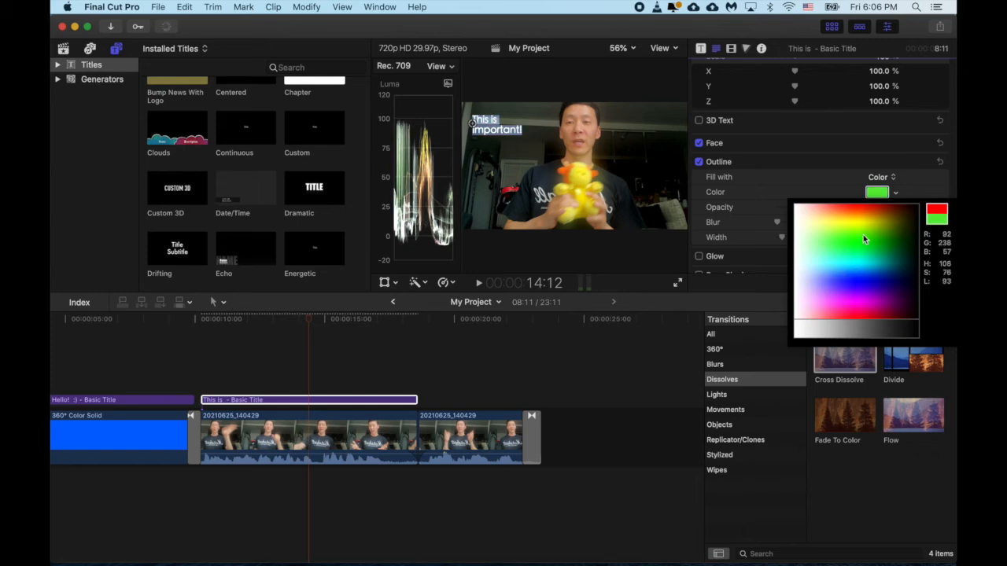
left_click(863, 236)
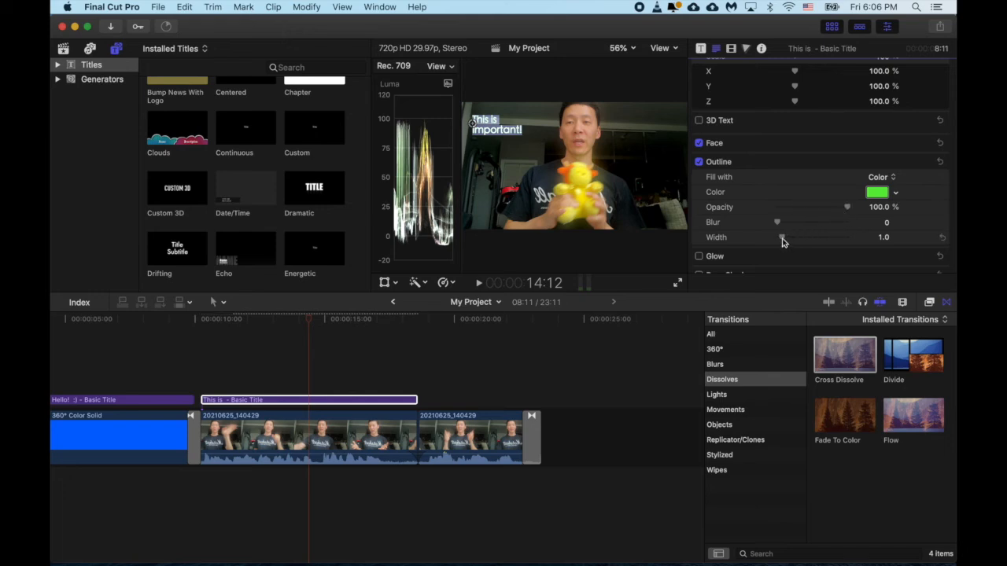
Set the text outline width to 10 and nudge the title slightly down and right in the frame.
left_click_drag(783, 241, 825, 242)
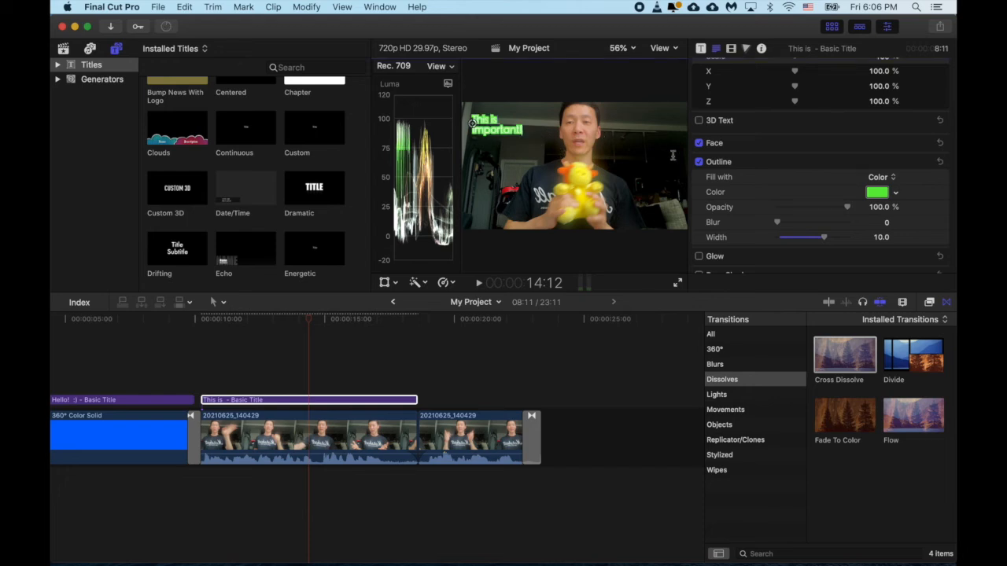
left_click_drag(472, 123, 474, 126)
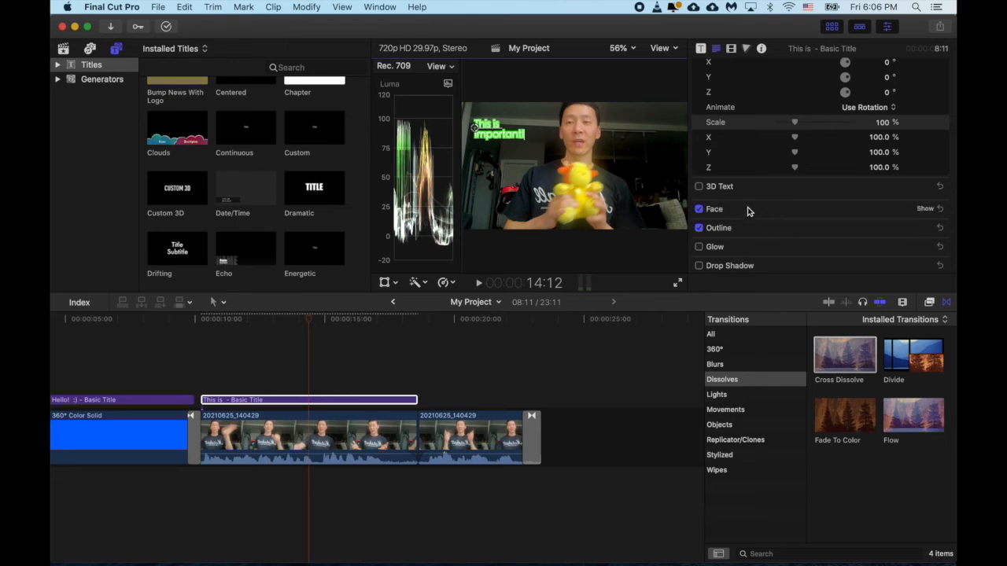
Show the Outline settings of the "This is important!" title and set the outline blur to 3.73.
left_click(925, 228)
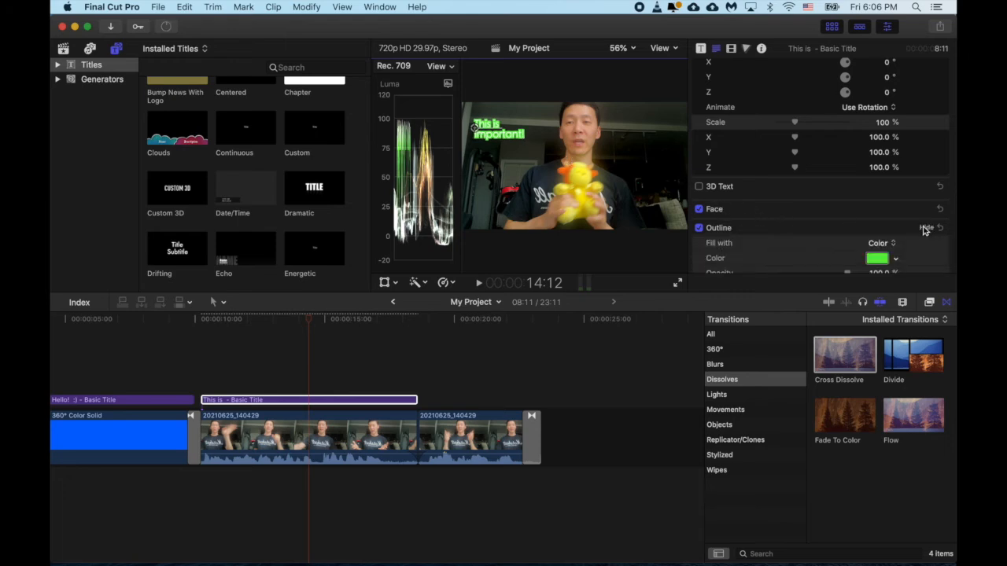
scroll(905, 250, "down", 3)
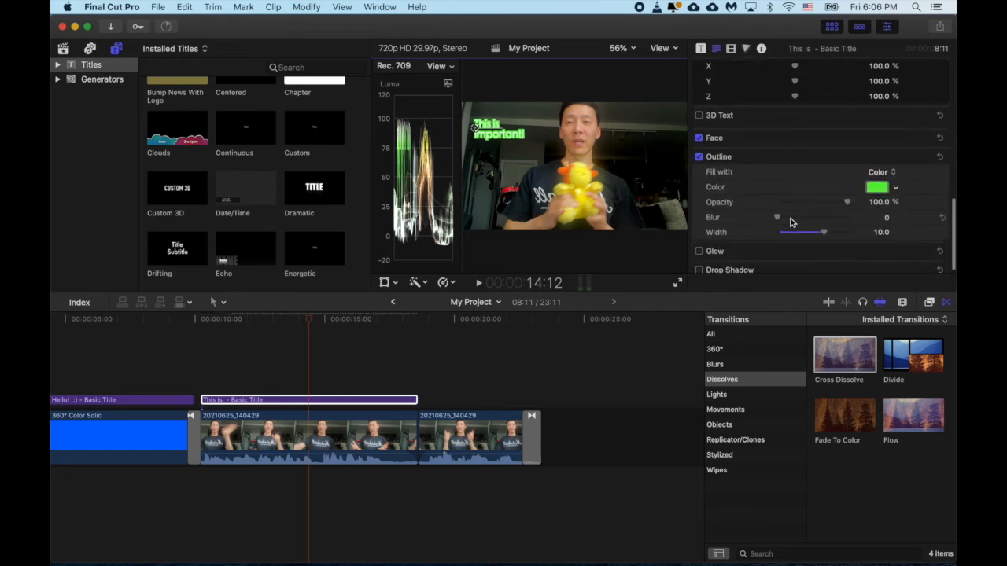
left_click_drag(777, 219, 802, 219)
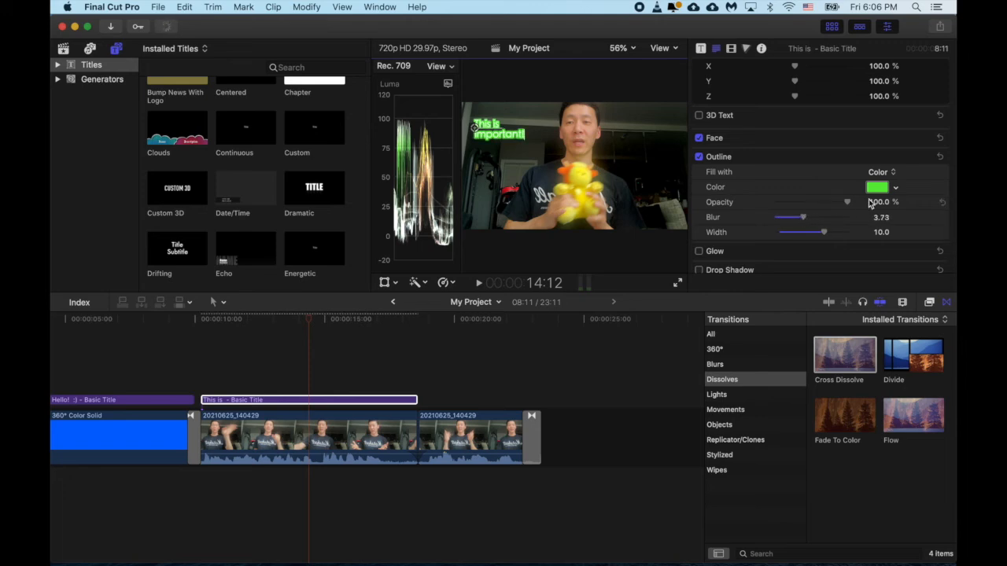
Try a light blue for the title outline, then set the outline color to orange-red (R 255, G 99, B 58).
left_click(897, 192)
left_click_drag(897, 203, 855, 267)
left_click(856, 265)
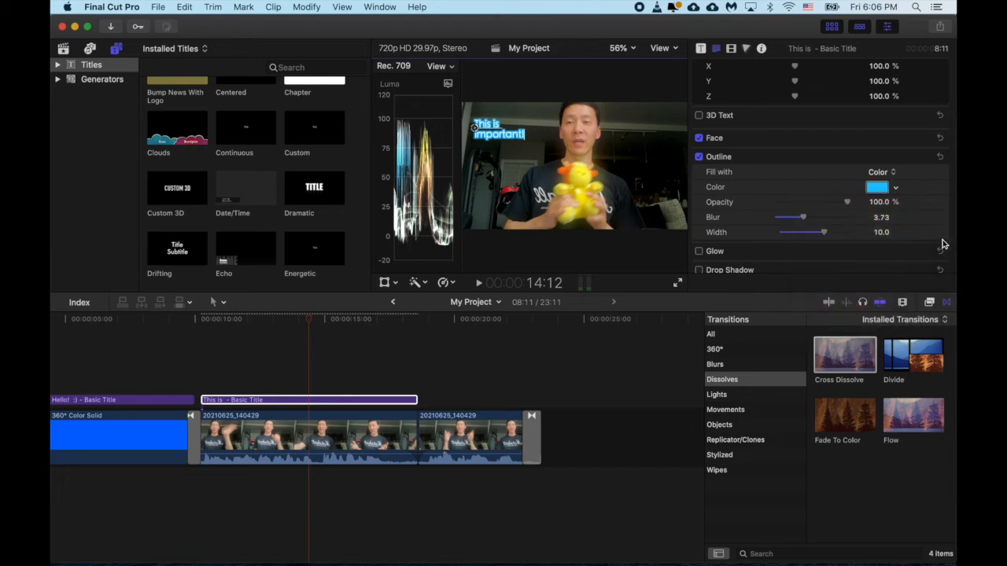
left_click(896, 187)
left_click_drag(861, 240, 846, 206)
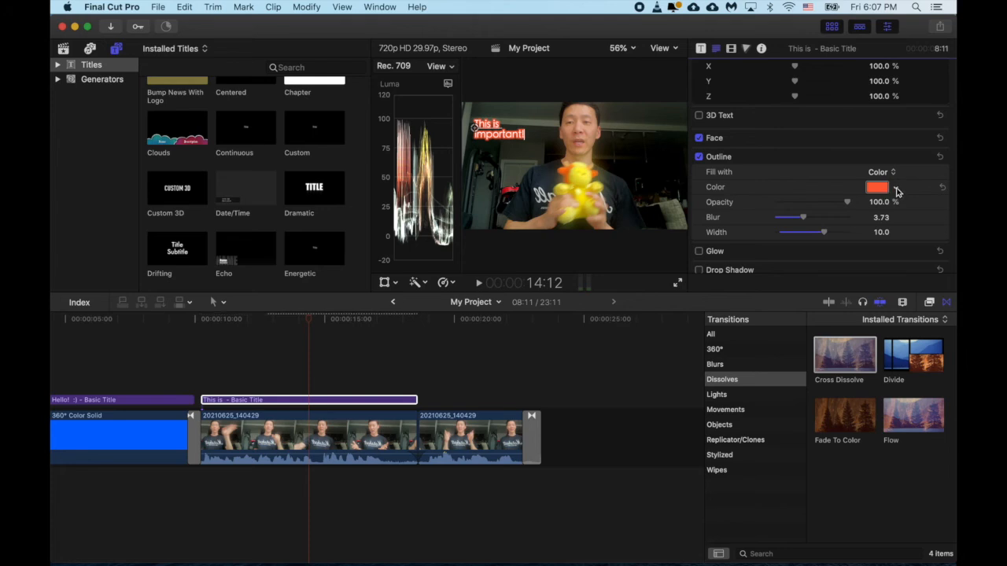
Save the orange-red outline color (FF633A) as a reusable swatch beside the green one and check that it is stored.
left_click(896, 190)
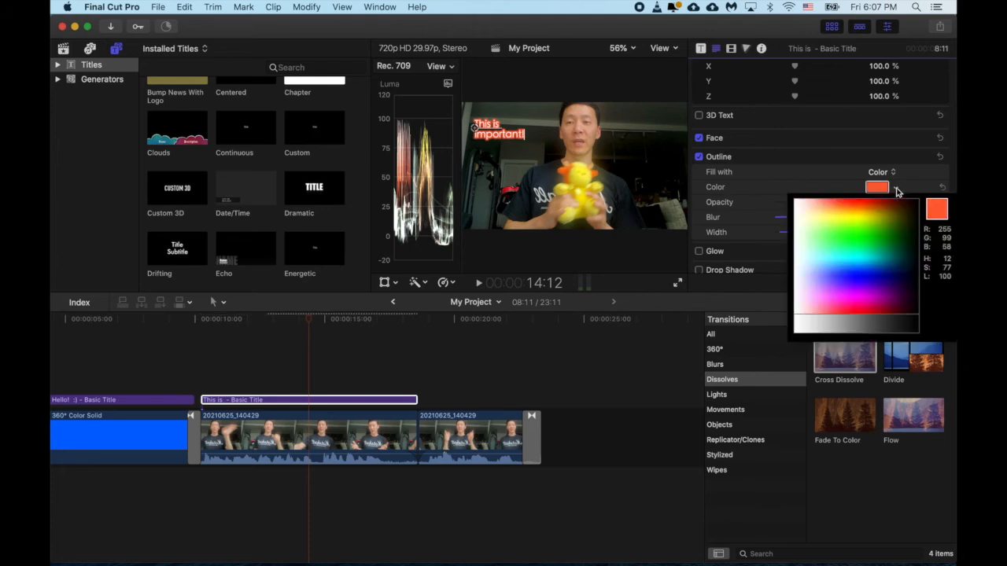
left_click(840, 183)
left_click(875, 189)
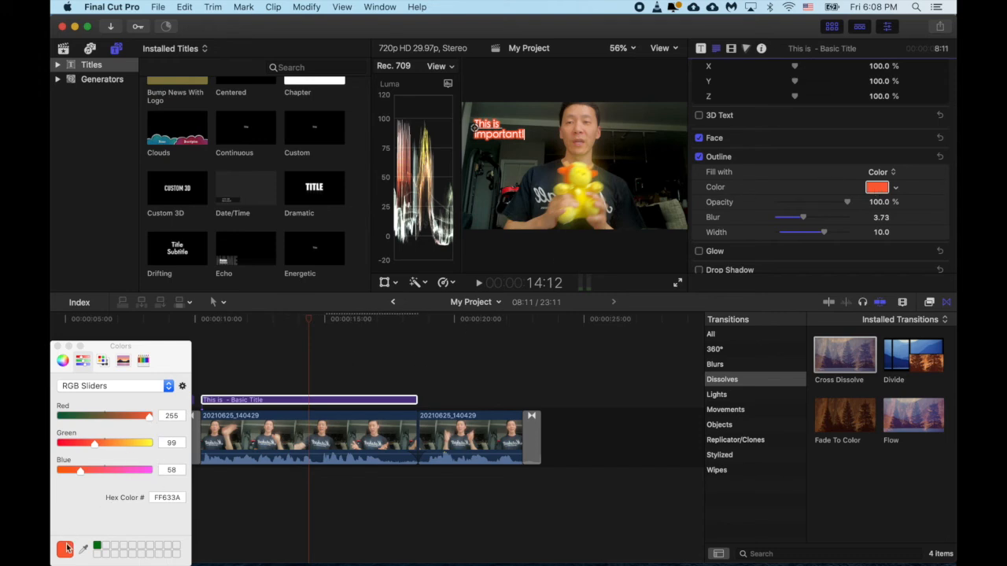
left_click_drag(64, 549, 108, 545)
left_click(57, 346)
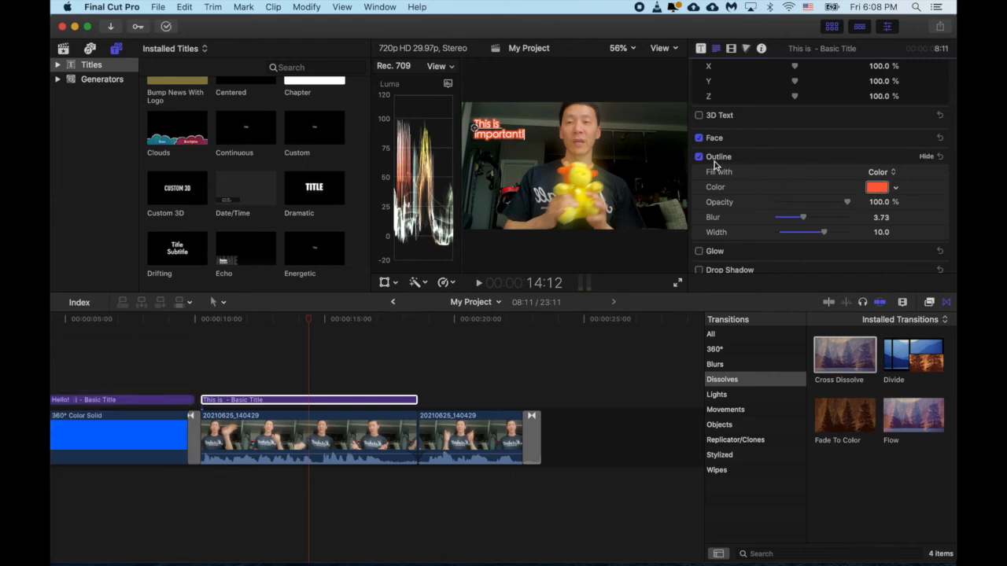
left_click(875, 189)
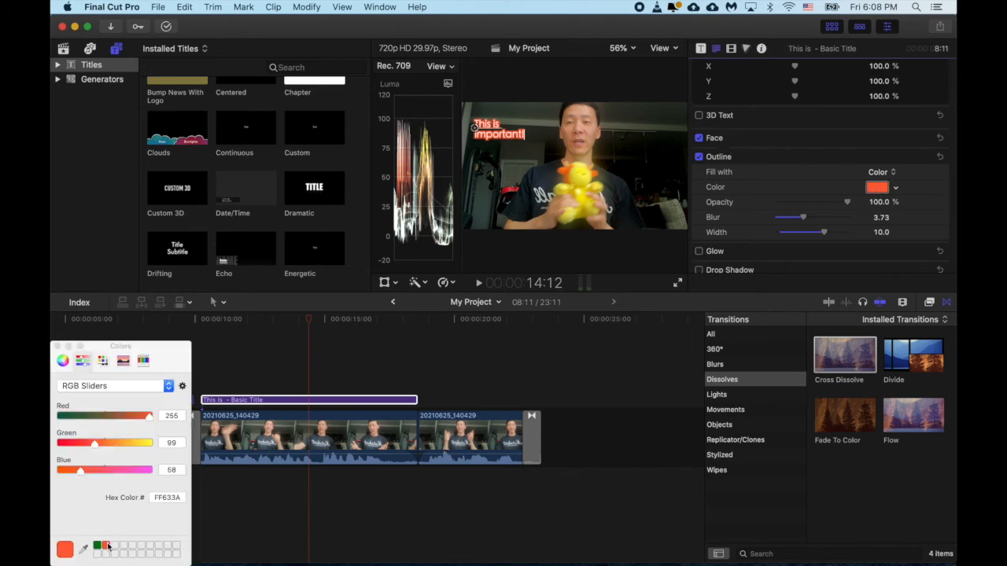
left_click(56, 347)
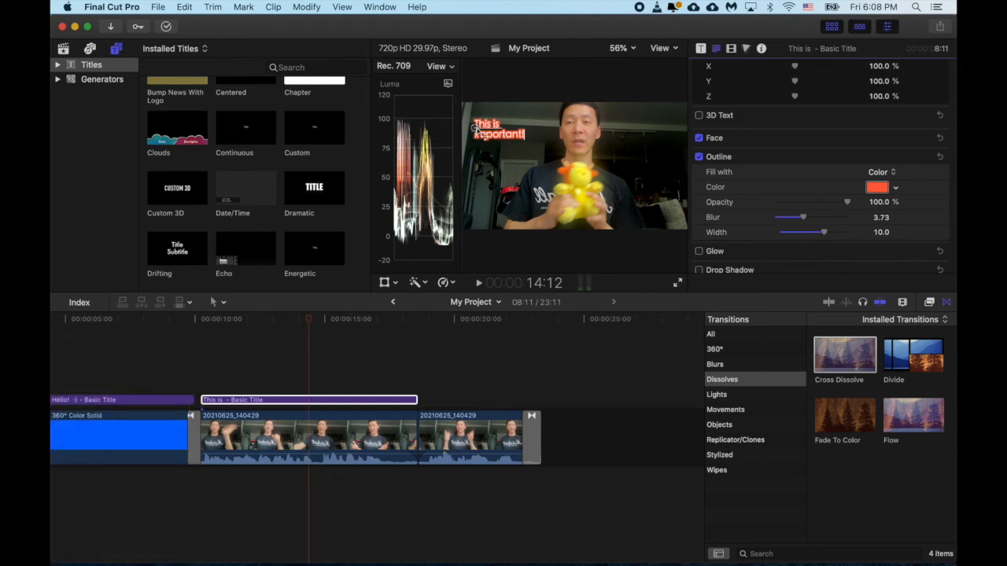
Move the "This is important!" title to the empty area right of the man's head and play back the project.
left_click_drag(475, 128, 622, 151)
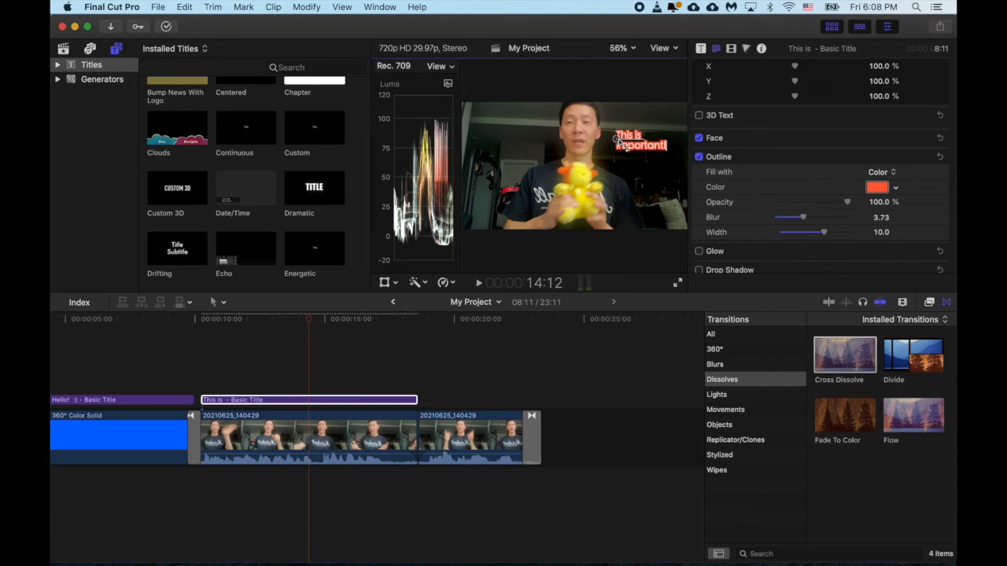
left_click(409, 369)
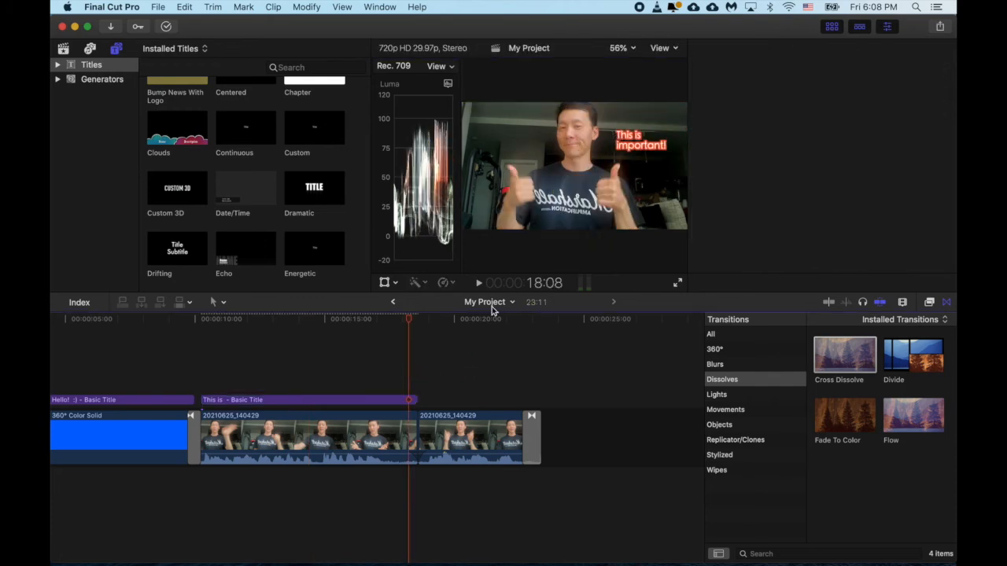
left_click(163, 366)
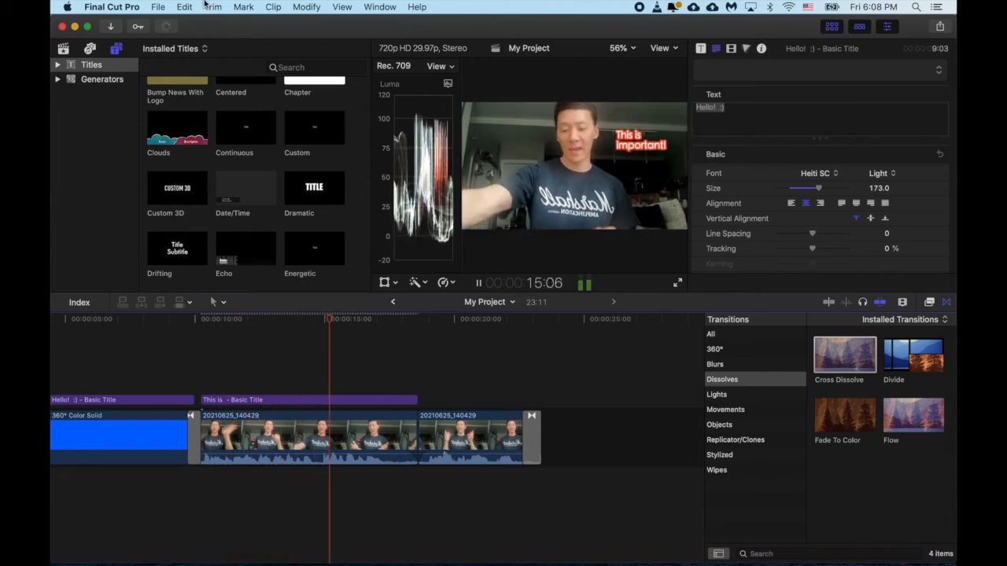
mouse_move(220, 29)
left_mouse_down()
mouse_move(254, 29)
mouse_move(240, 28)
left_mouse_up()
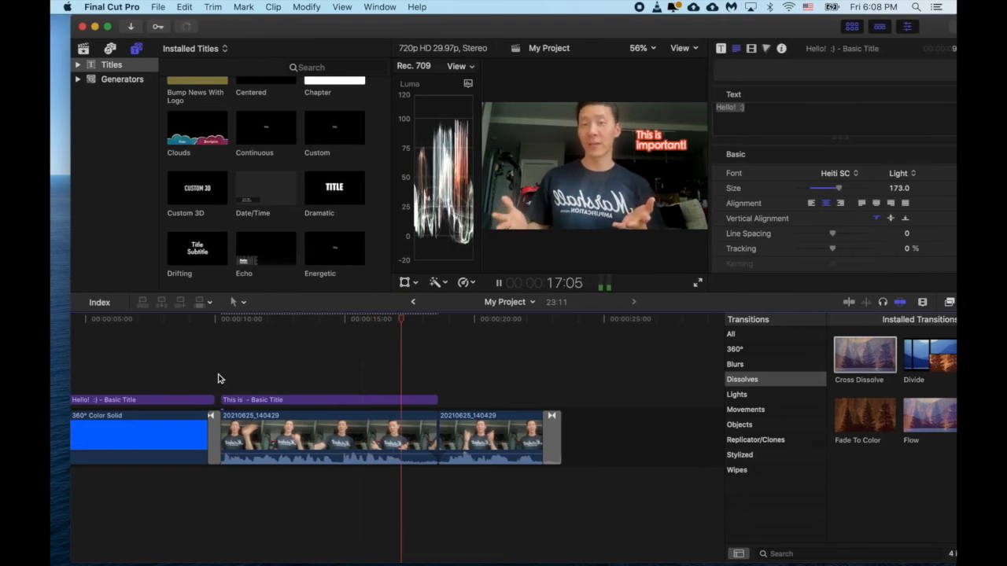
scroll(218, 378, "left", 5)
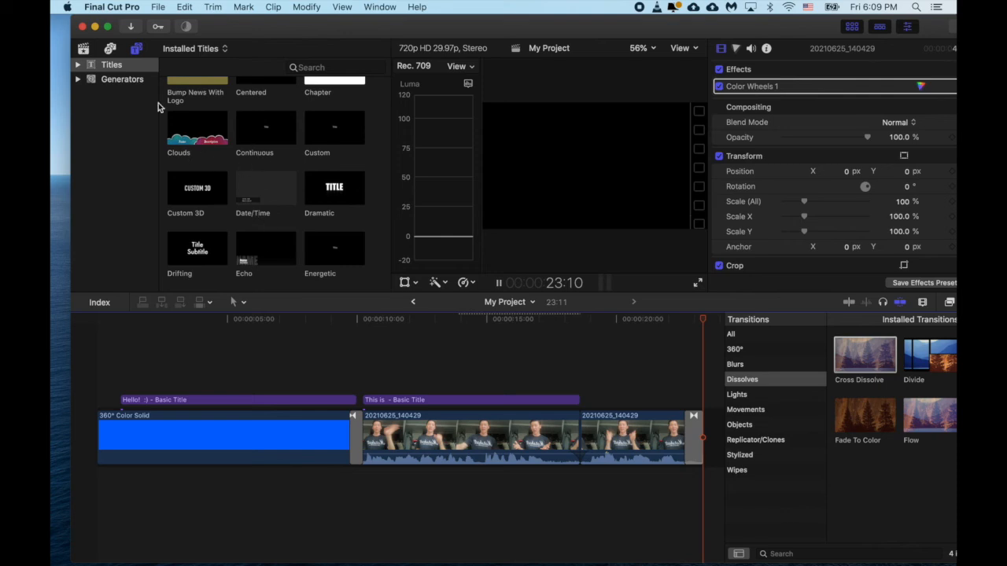
Look through the Music and Sound Effects libraries and preview the Crowded Hall 1 sound effect.
left_click(84, 48)
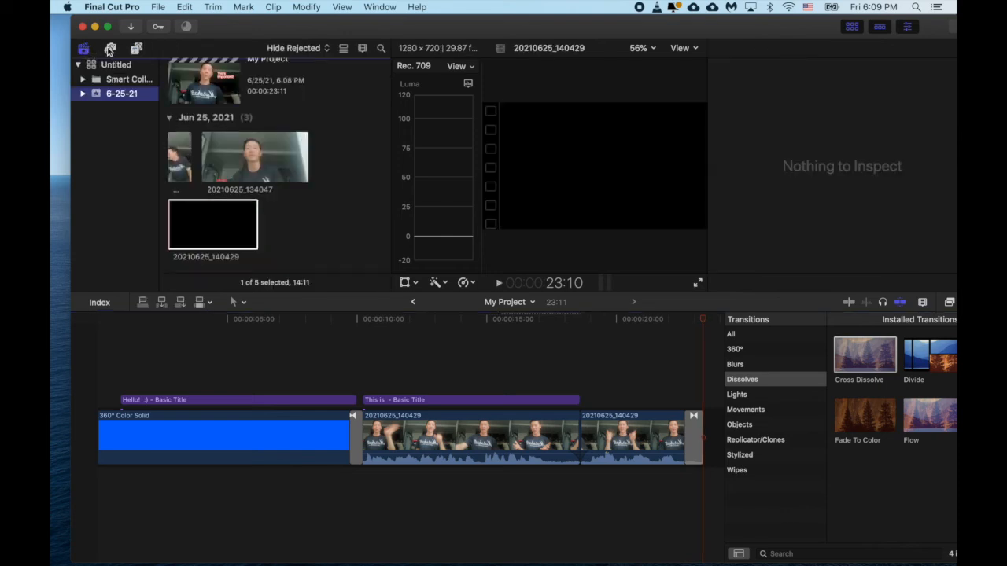
left_click(110, 49)
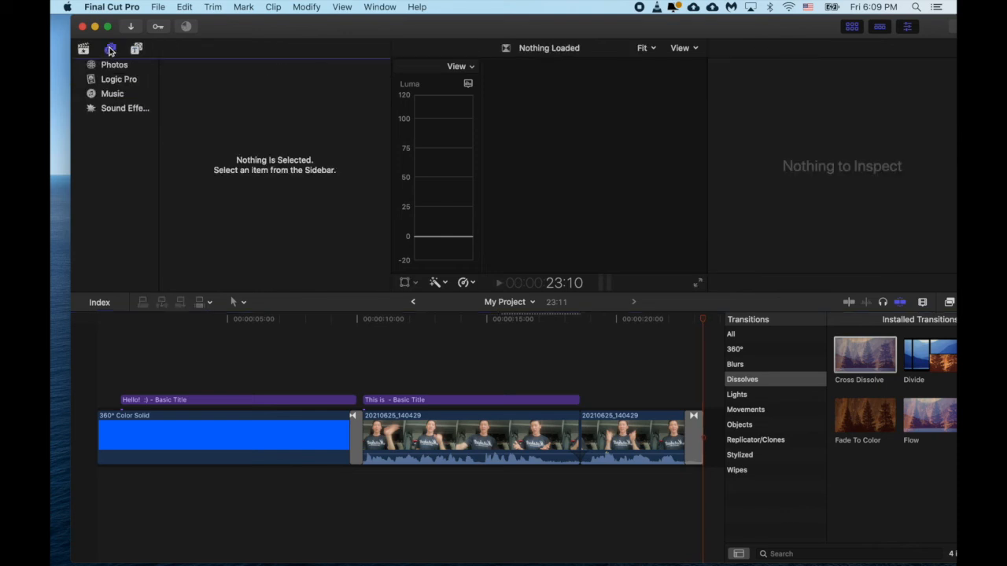
left_click(111, 95)
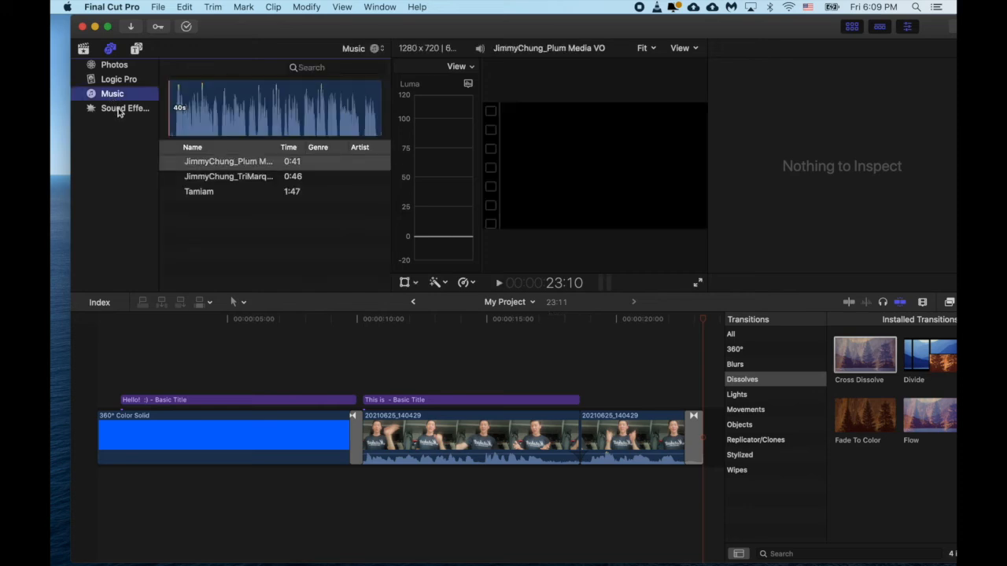
left_click(114, 113)
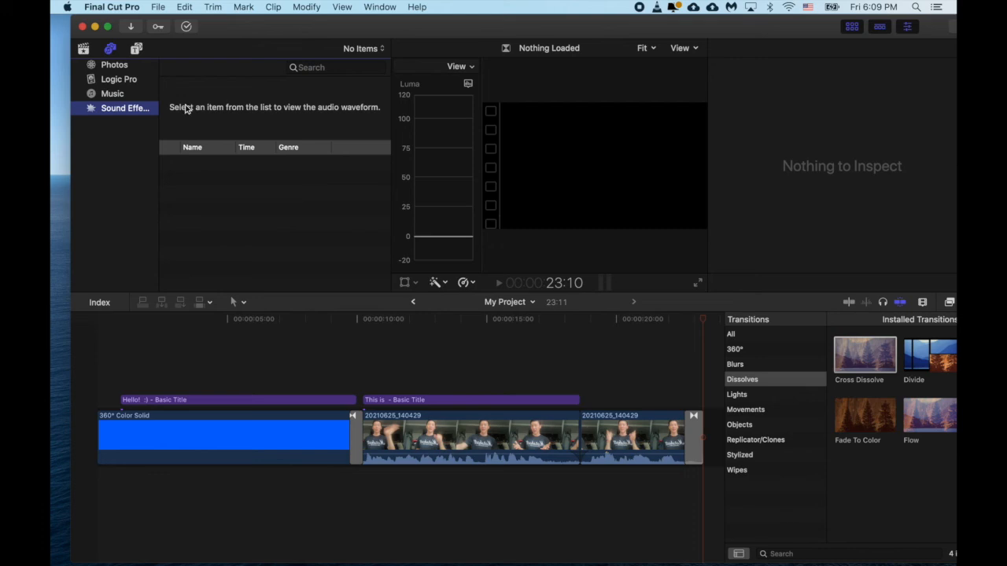
scroll(228, 184, "up", 5)
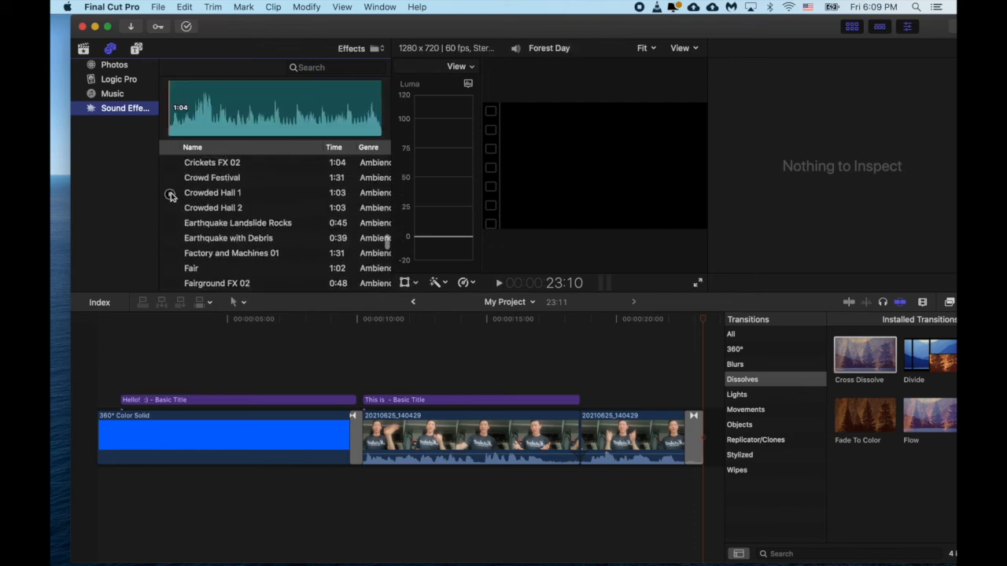
left_click(169, 195)
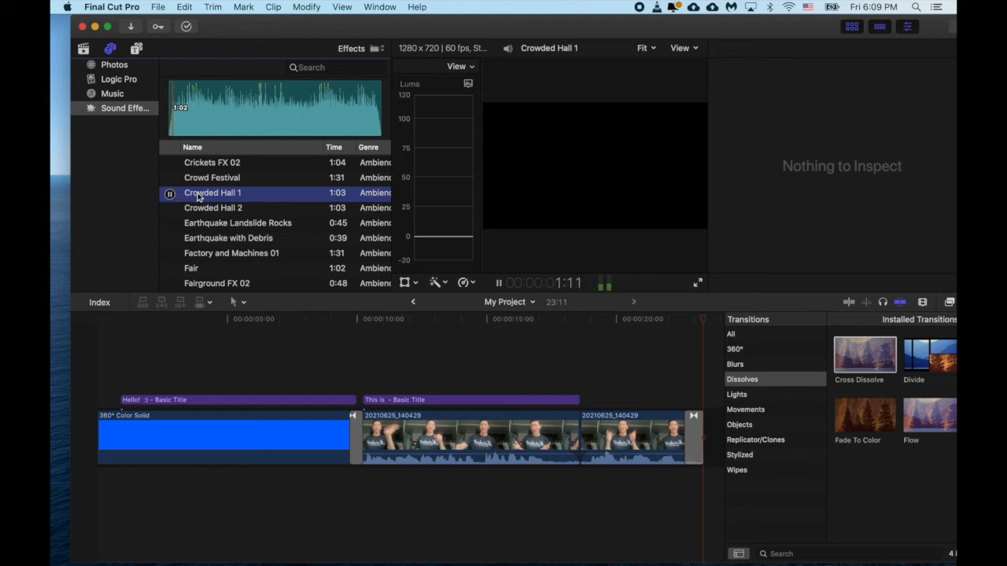
left_click(169, 194)
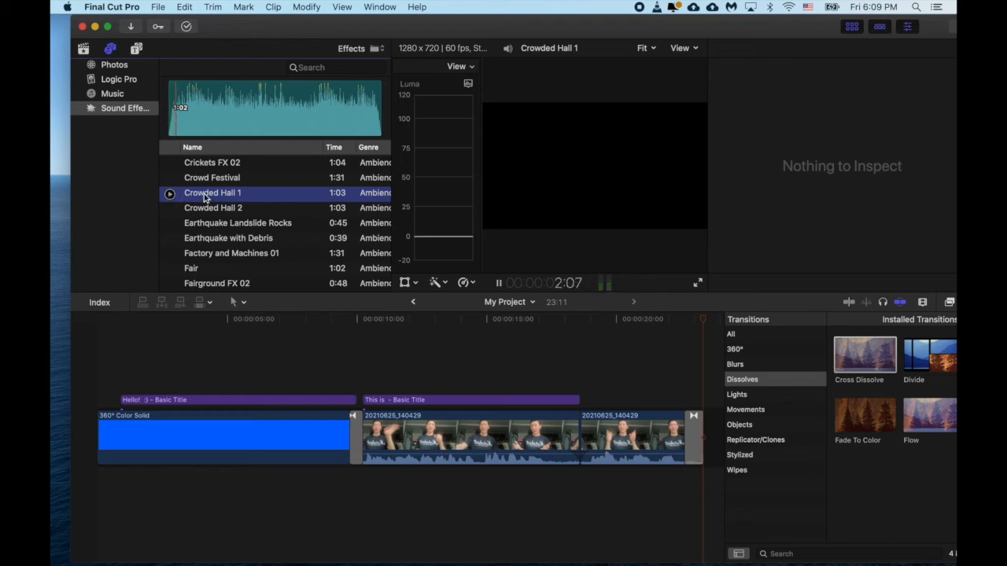
Add the Crowded Hall 1 sound effect beneath the blue color solid near the start of the timeline.
left_click_drag(205, 197, 223, 479)
key("super+7")
scroll(399, 501, "right", 6)
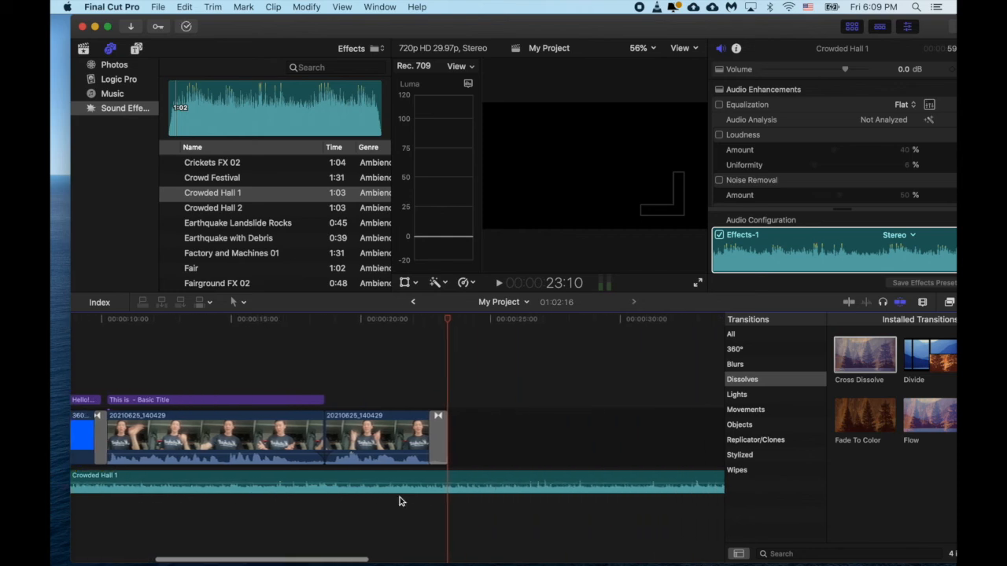
Split the Crowded Hall 1 audio clip at 22:19, where the closing transition begins.
left_click(416, 501)
left_click(449, 474)
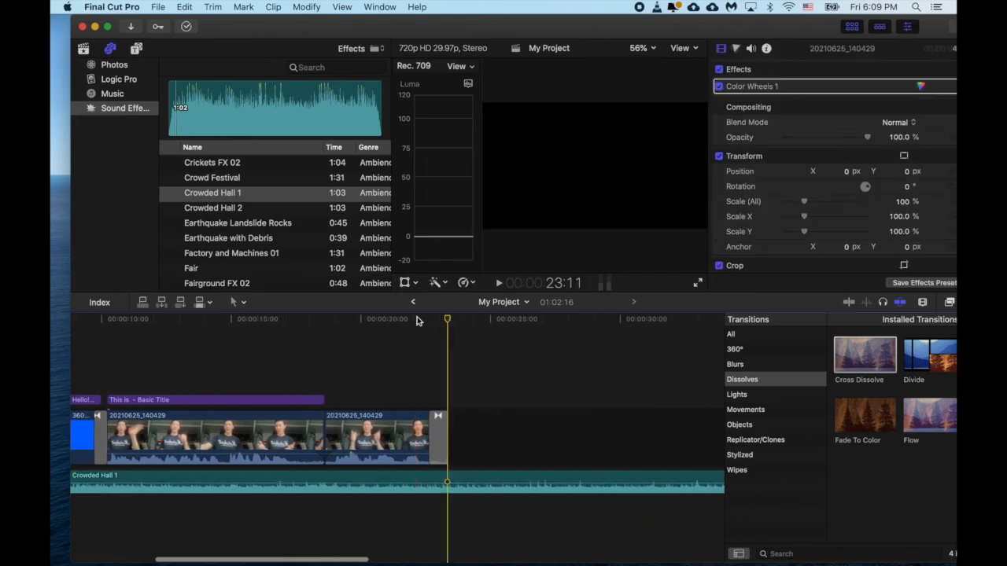
left_click(439, 323)
left_click_drag(438, 322, 435, 322)
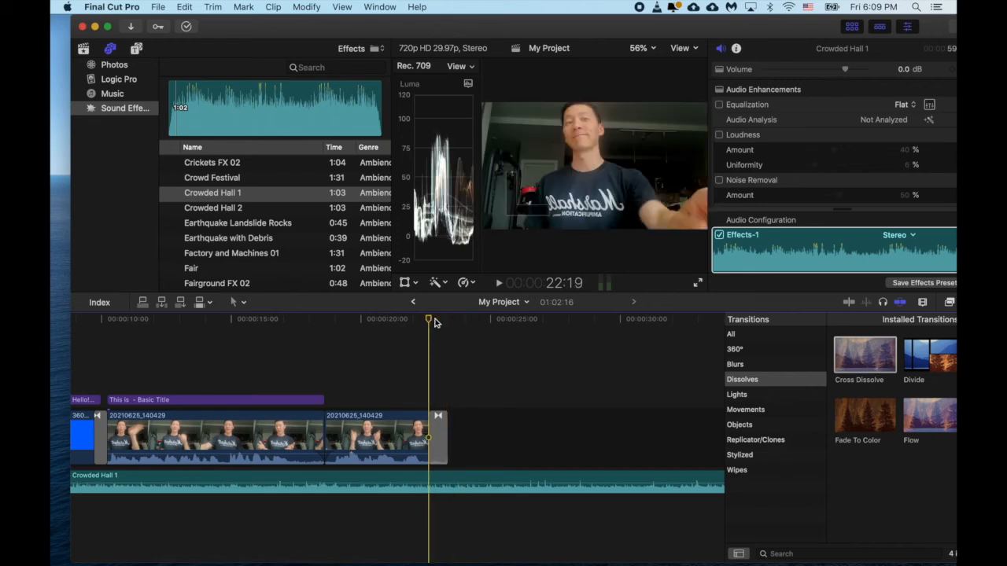
left_click(429, 465)
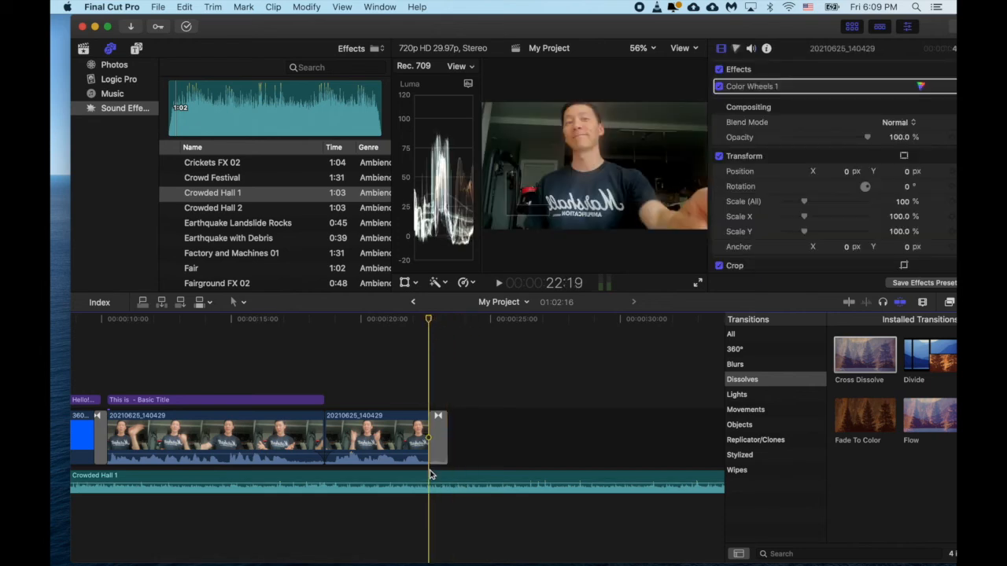
left_click(433, 473)
left_click(434, 474)
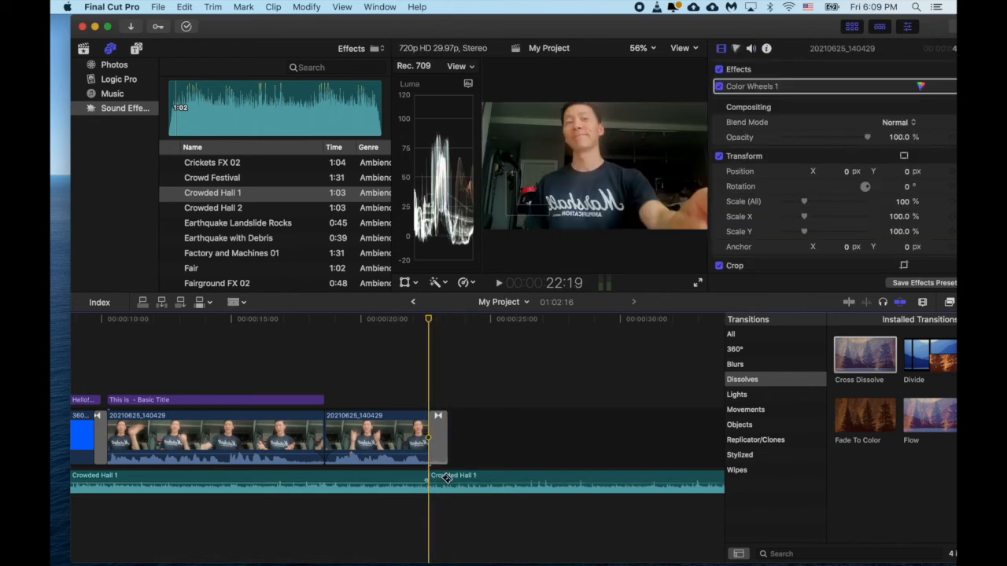
Delete the part of the Crowded Hall 1 audio that follows the cut.
key("a")
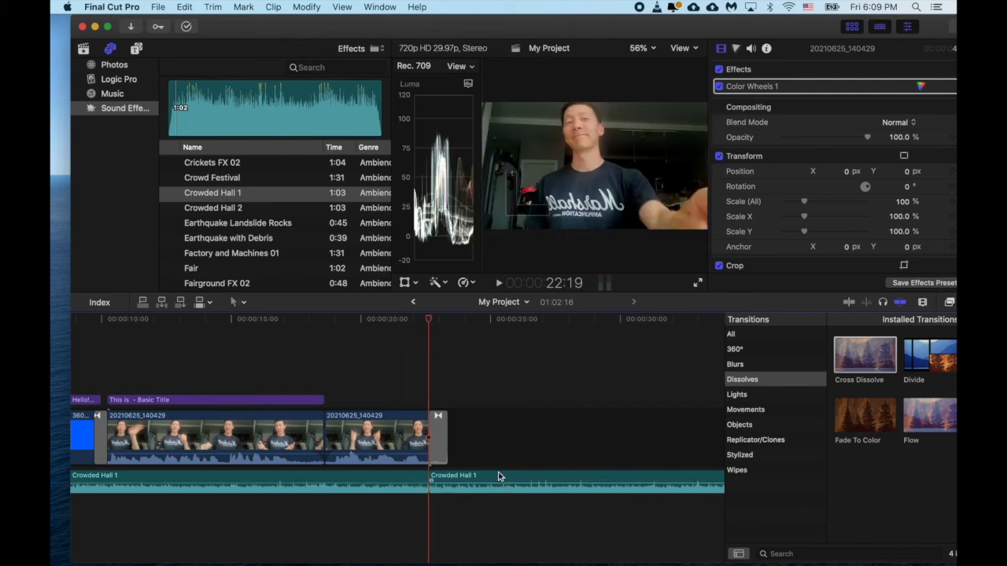
left_click(499, 478)
key("Delete")
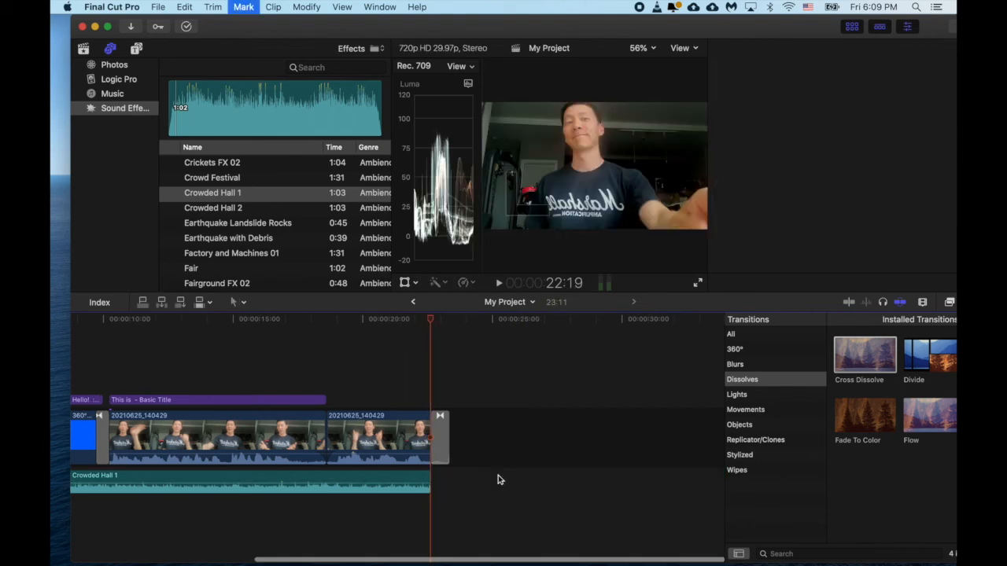
Play the project from 11:25 to hear the Crowded Hall 1 ambience under the talking footage.
scroll(498, 479, "left", 5)
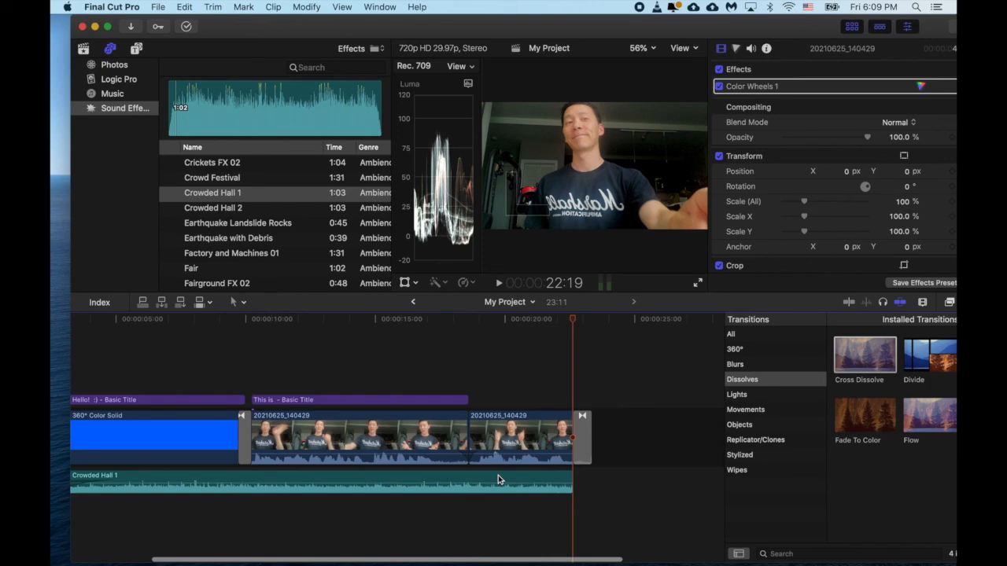
left_click(298, 372)
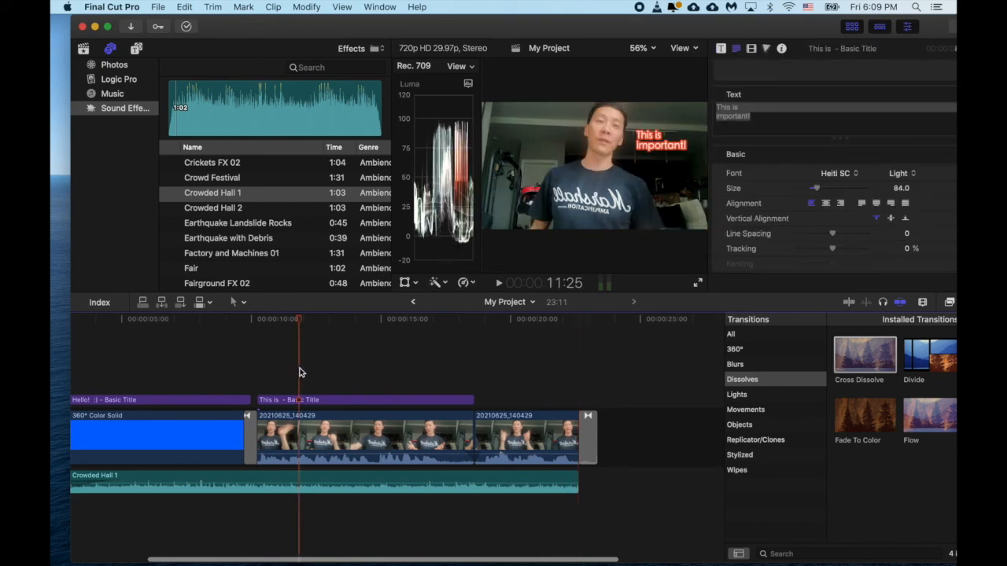
key("space")
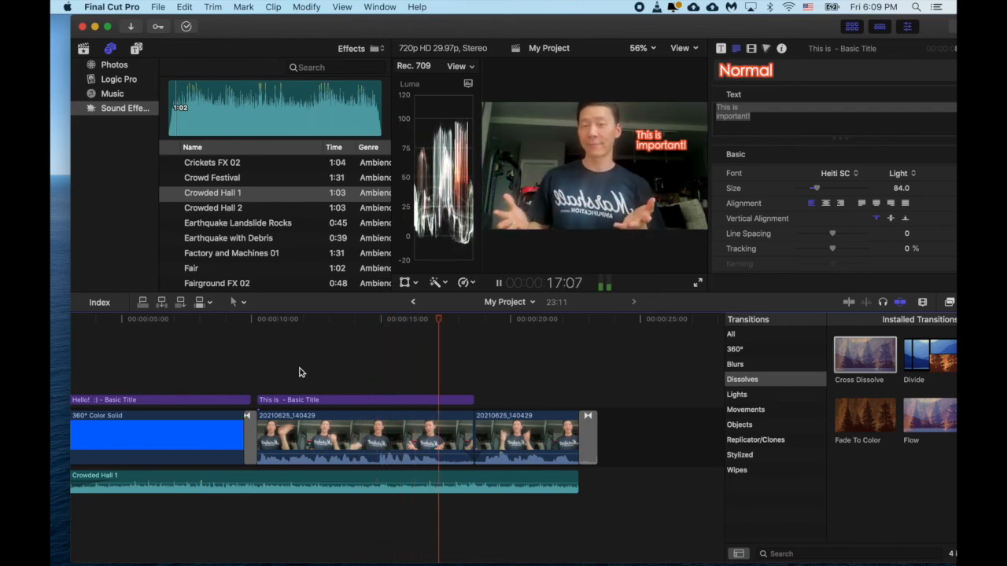
key("space")
Look through more of the ambience sound effects, then select the Crowded Hall 1 clip in the timeline.
scroll(296, 228, "down", 10)
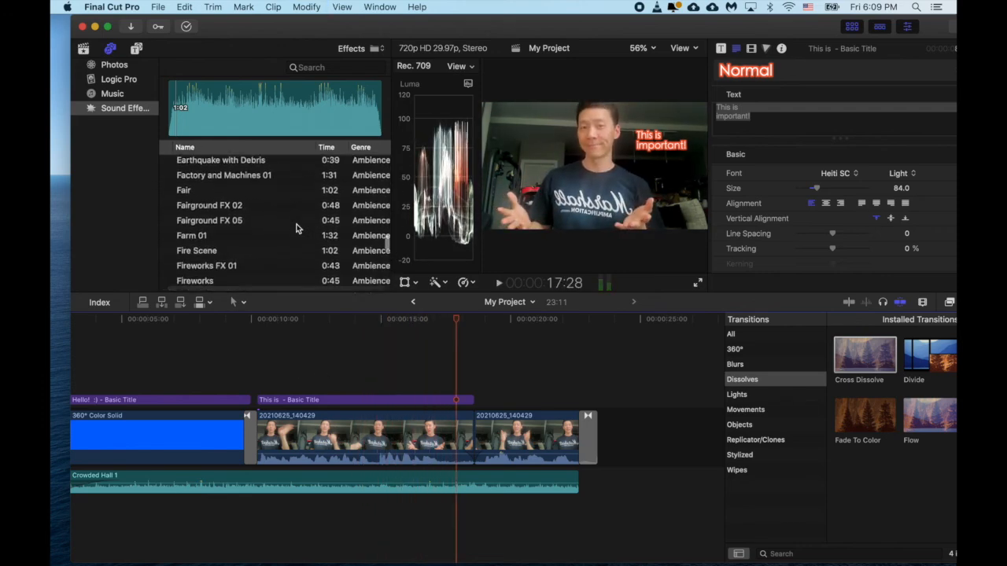
scroll(296, 228, "down", 5)
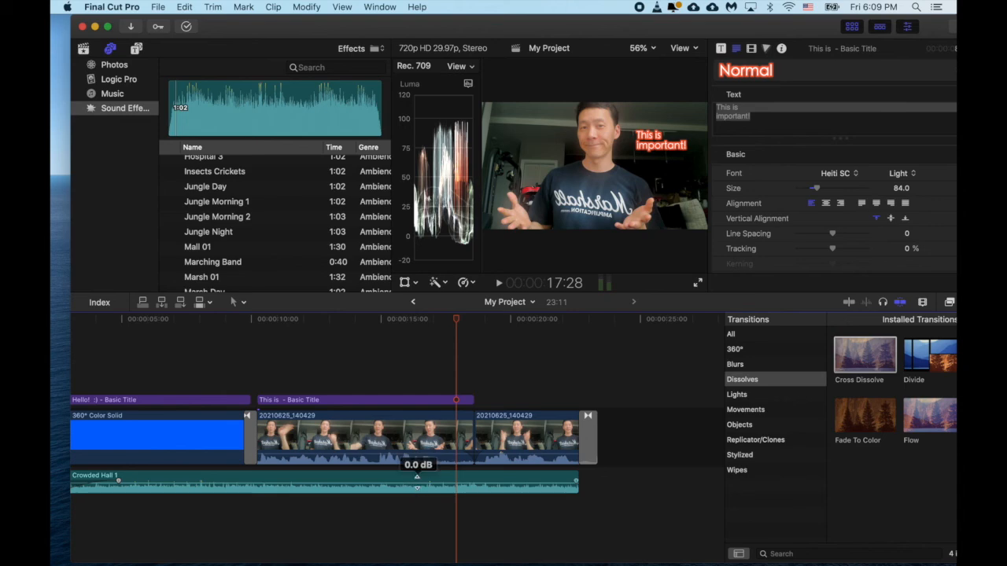
left_click(450, 478)
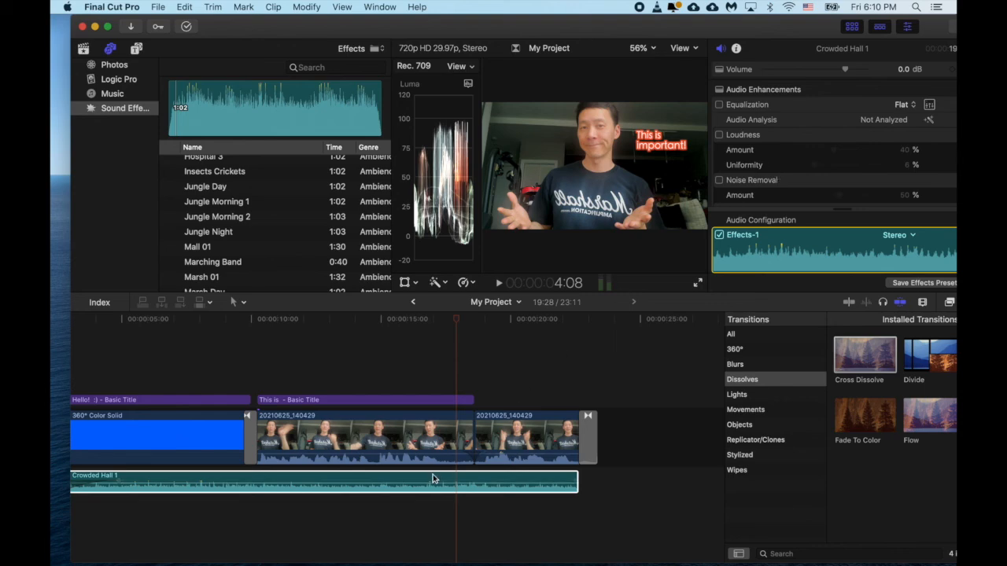
Lower the volume of the Crowded Hall 1 clip and play from 16:08 to hear the mix.
mouse_move(424, 484)
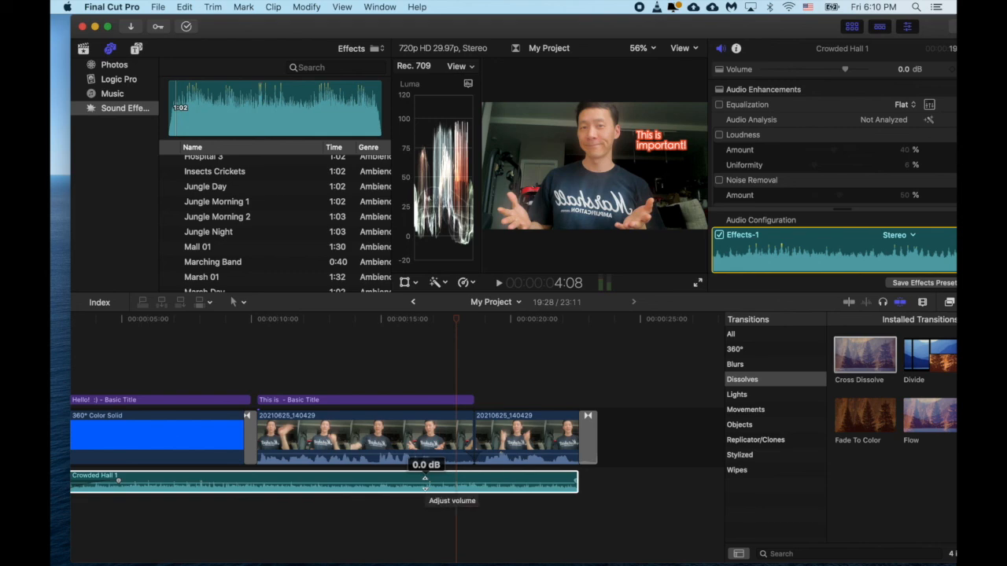
left_click_drag(425, 481, 427, 491)
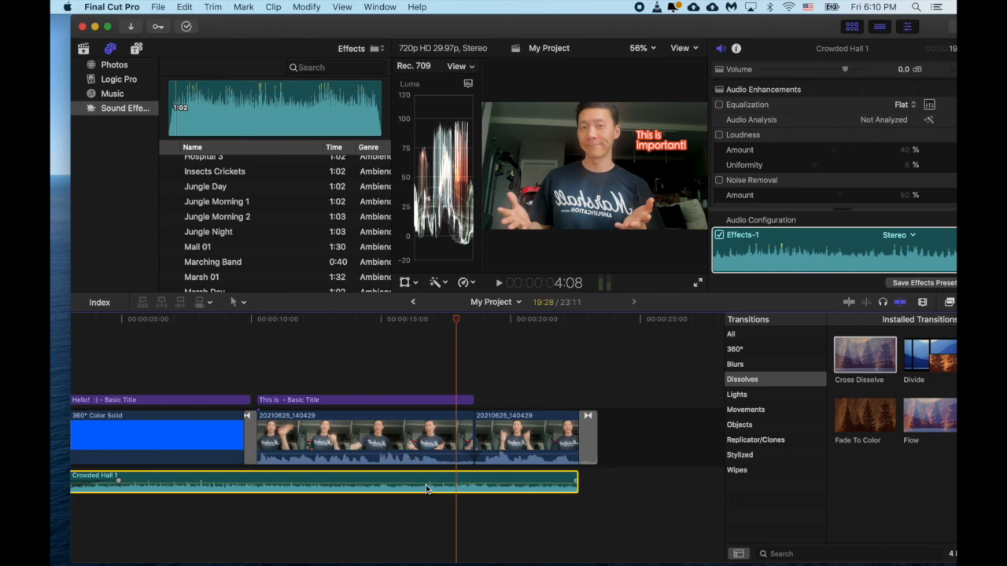
left_click_drag(426, 480, 425, 495)
left_click(414, 371)
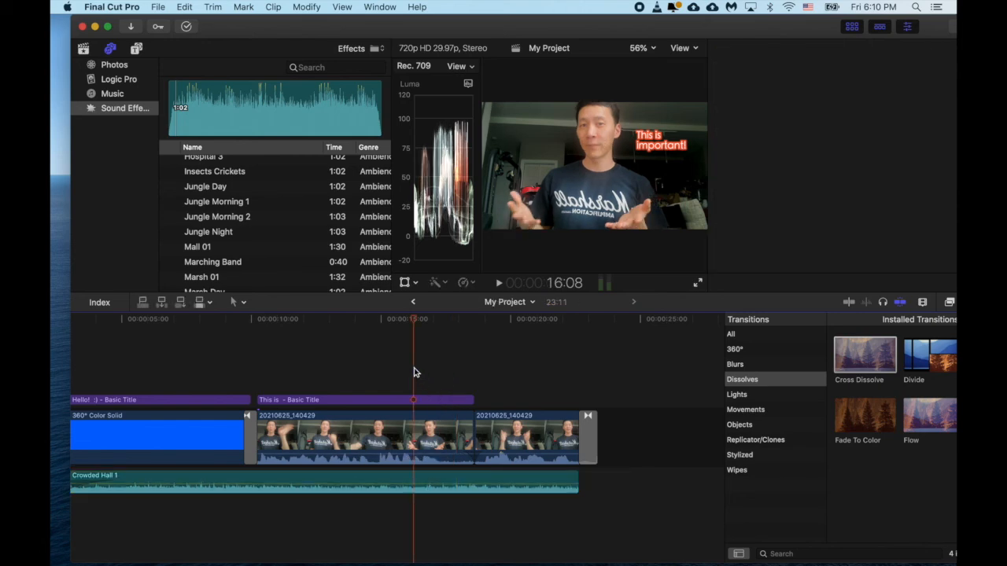
key("space")
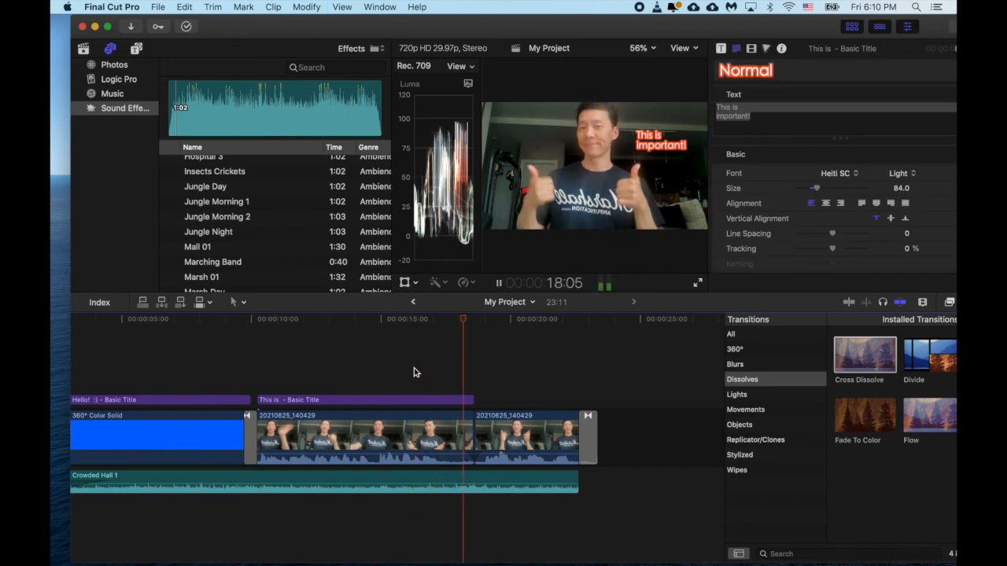
key("space")
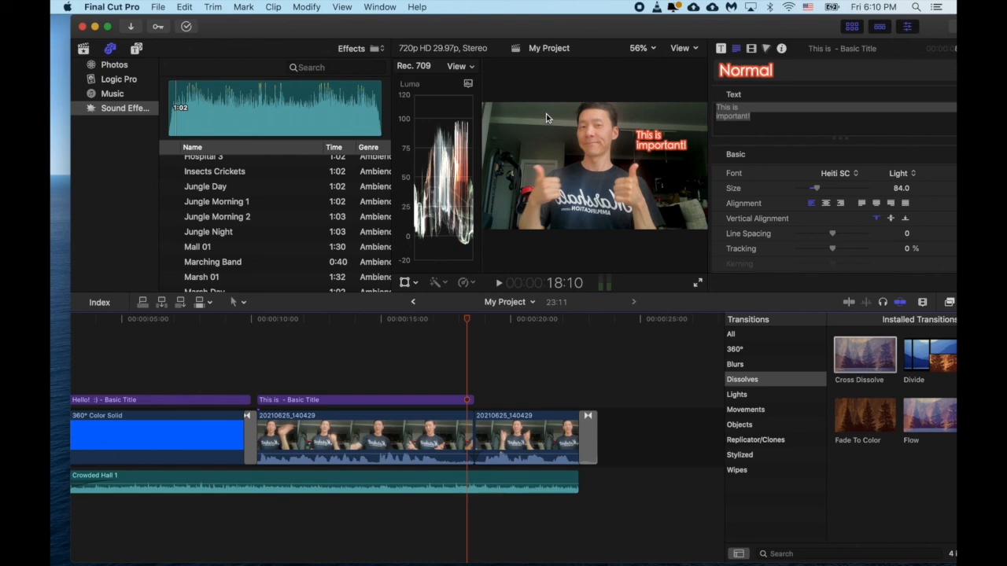
Start a Master File share of the project and keep the resolution at 1280 x 720 in its settings.
left_click(160, 6)
mouse_move(190, 151)
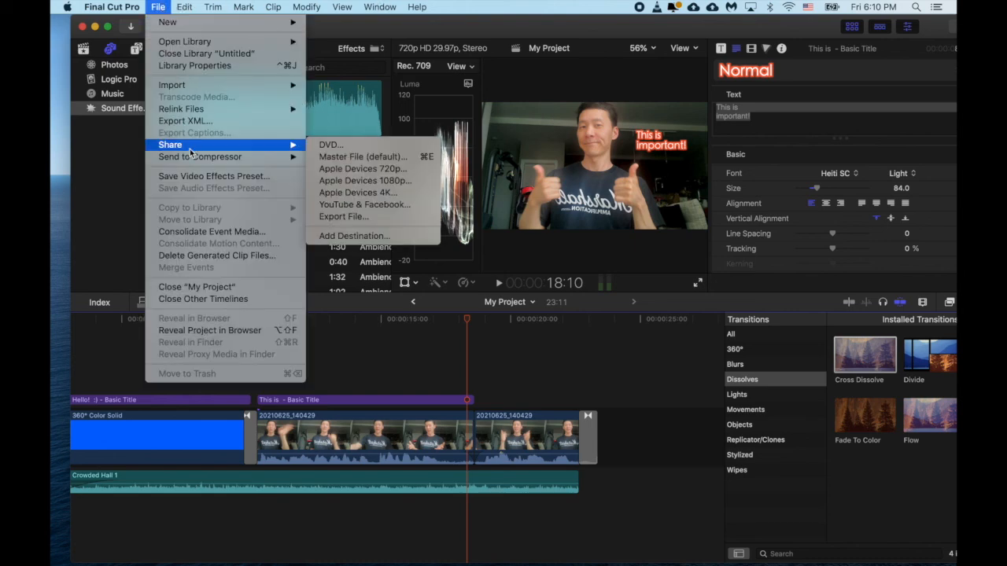
left_click(351, 157)
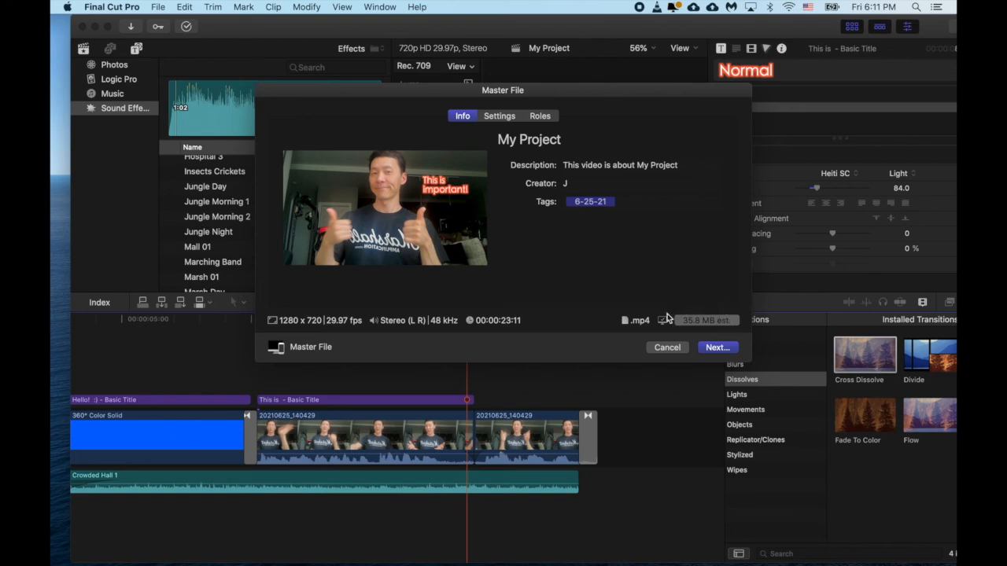
left_click(497, 116)
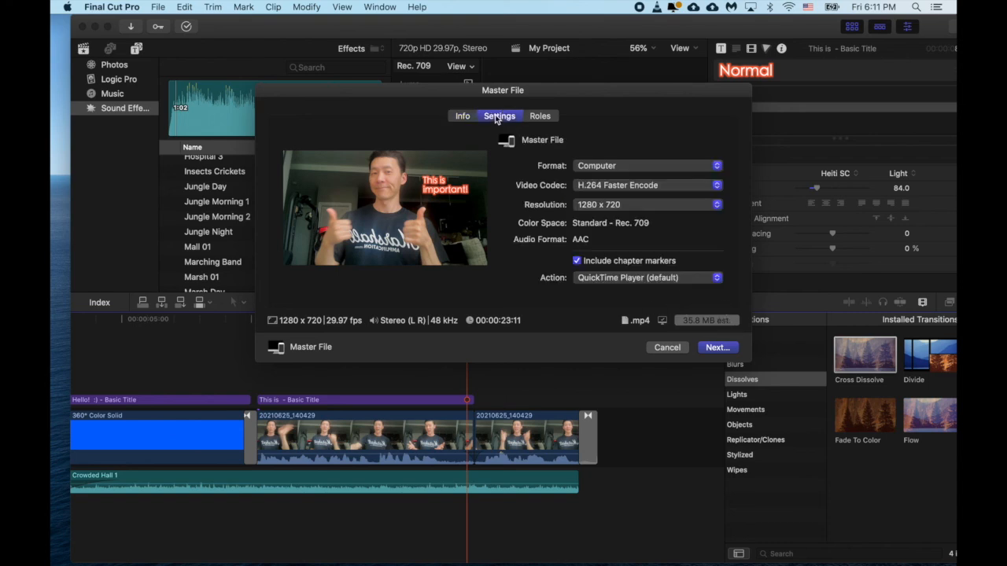
left_click(608, 206)
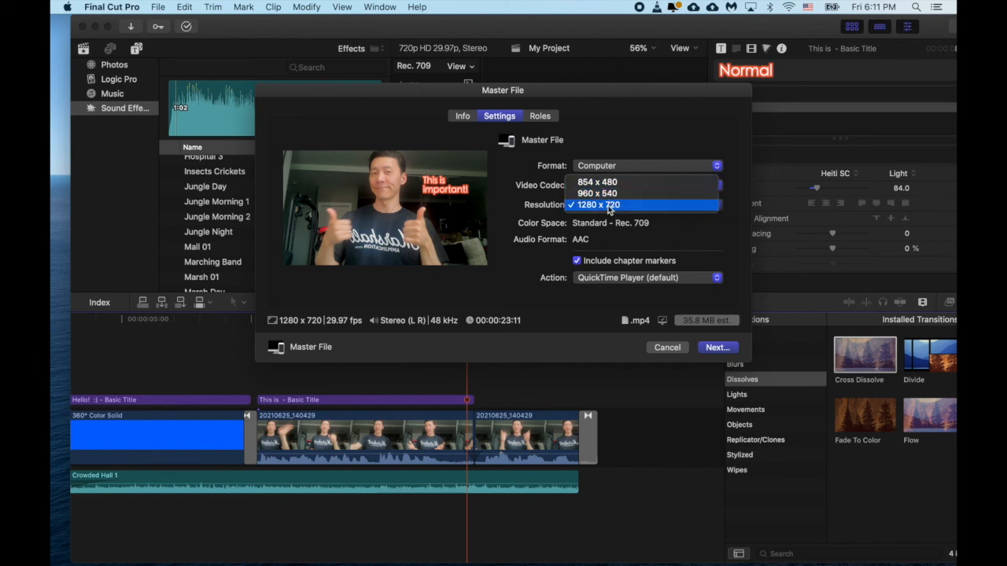
left_click(608, 206)
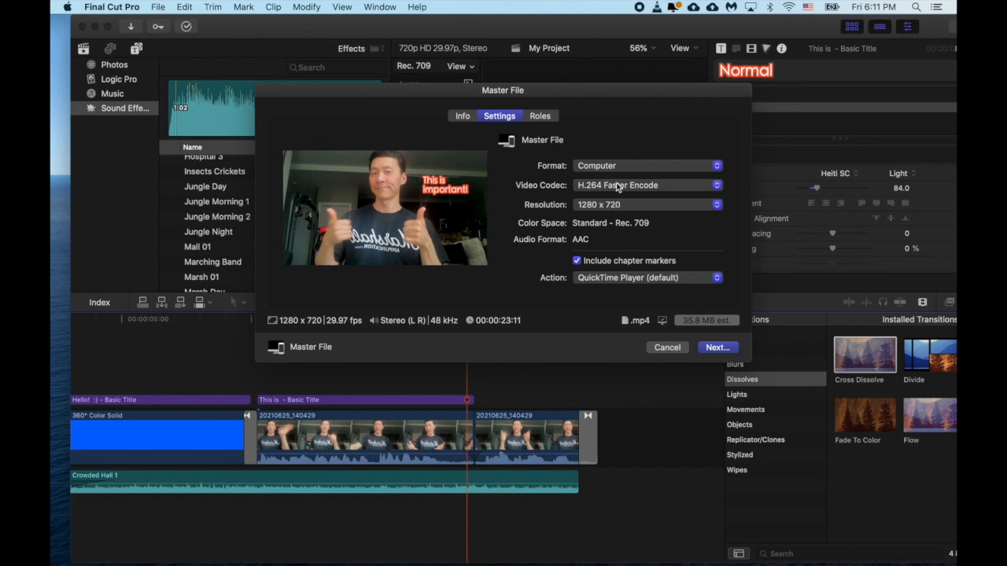
Keep the Computer format and the QuickTime Player action, and save the export as My Project on the Desktop.
left_click(611, 168)
left_click(611, 166)
left_click(621, 278)
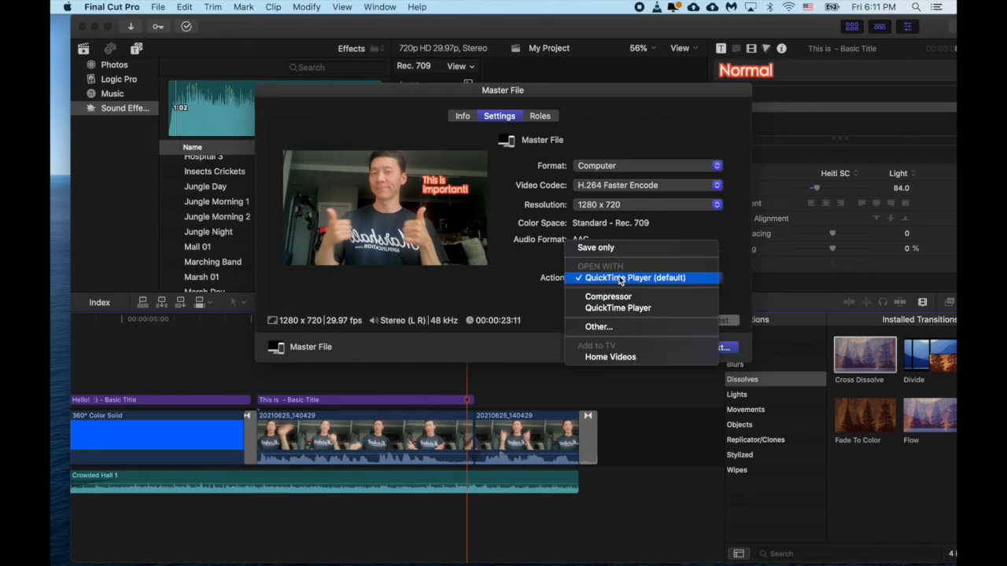
left_click(613, 280)
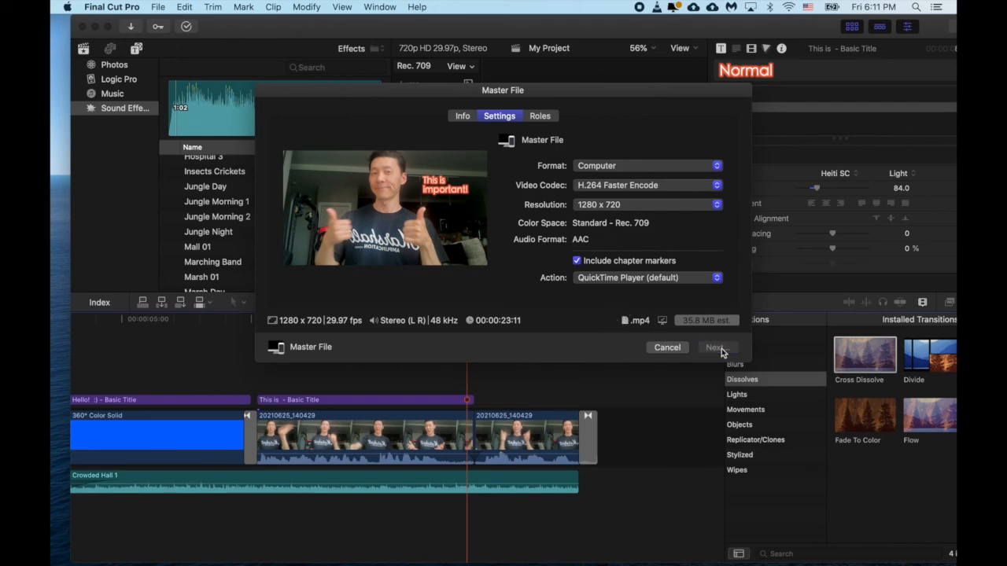
left_click(716, 348)
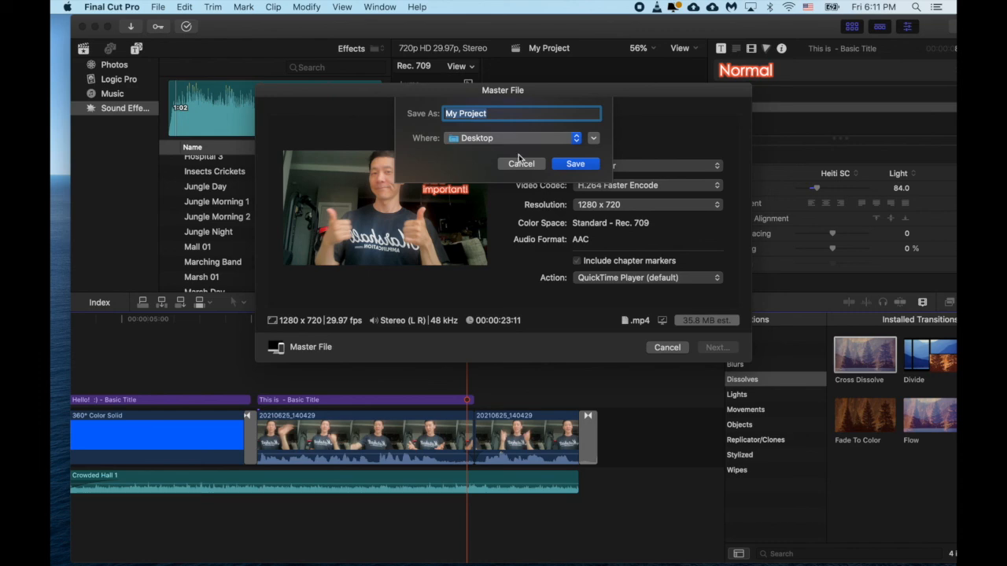
left_click(575, 164)
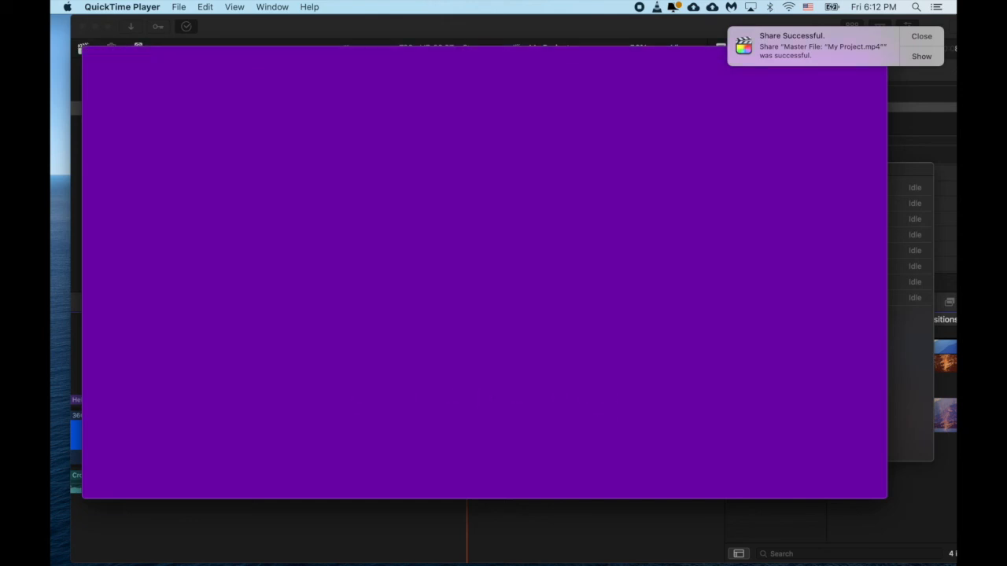
Play the exported My Project video in QuickTime Player and close its window.
left_click(928, 37)
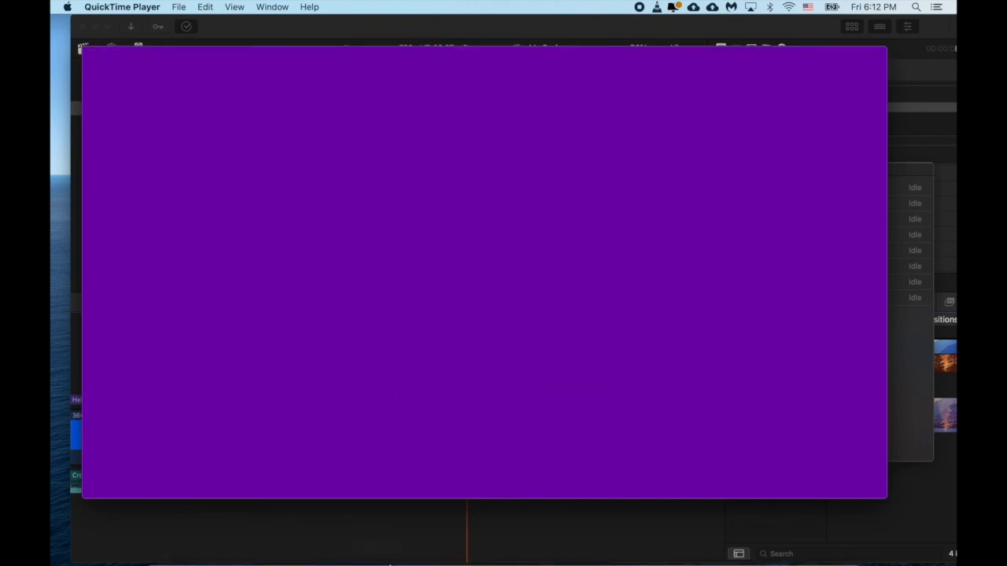
mouse_move(398, 523)
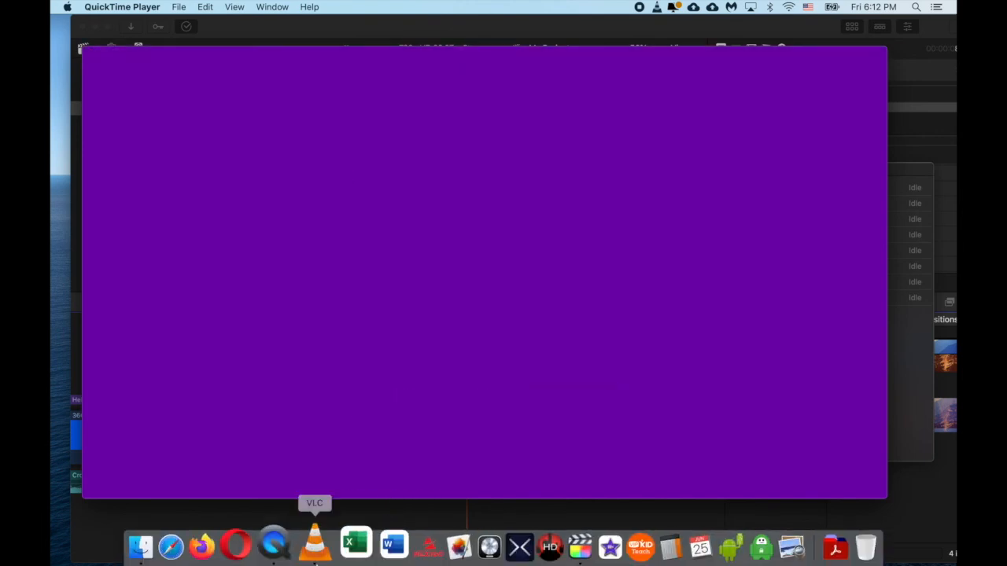
mouse_move(383, 388)
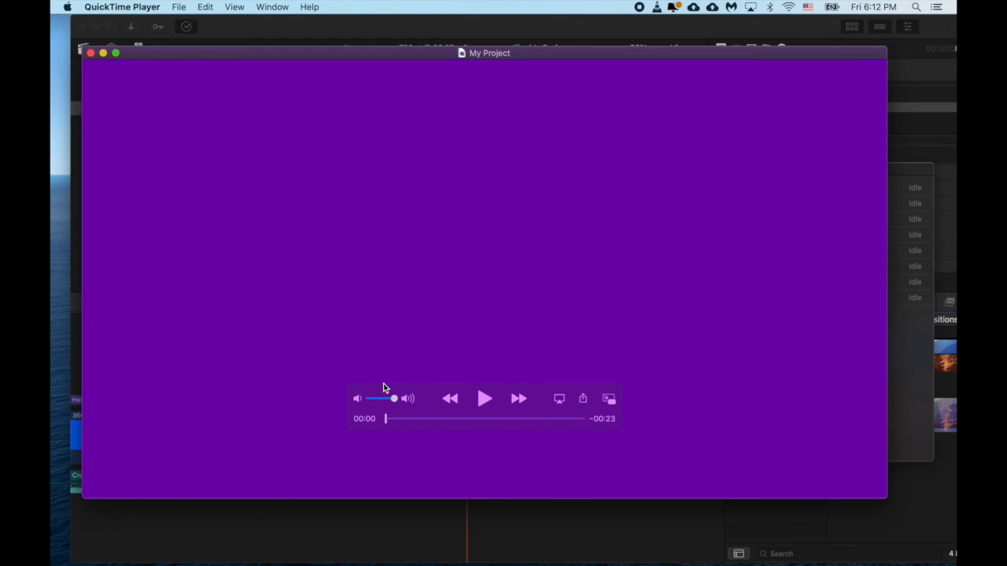
left_click(478, 401)
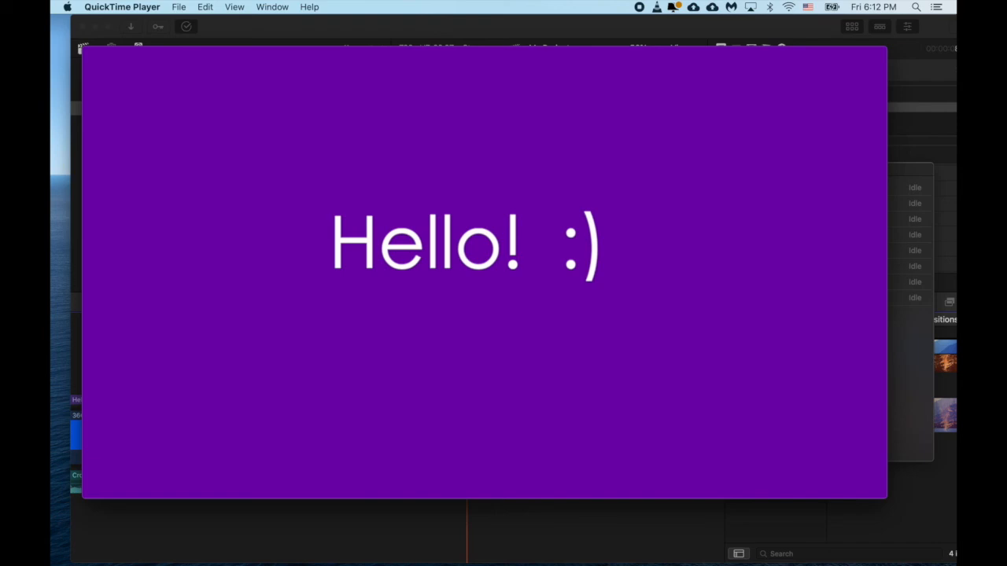
mouse_move(548, 339)
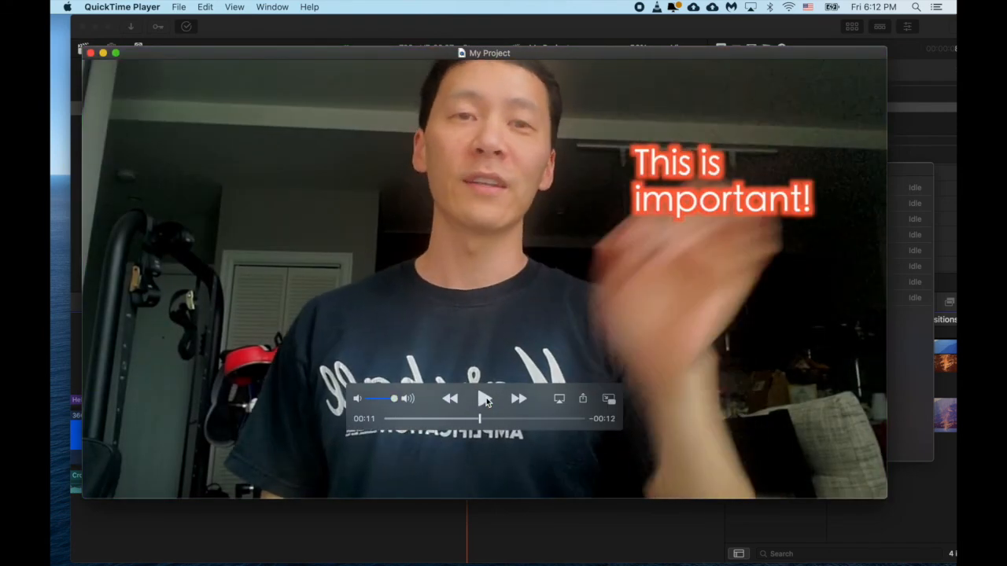
left_click(485, 398)
left_click(484, 399)
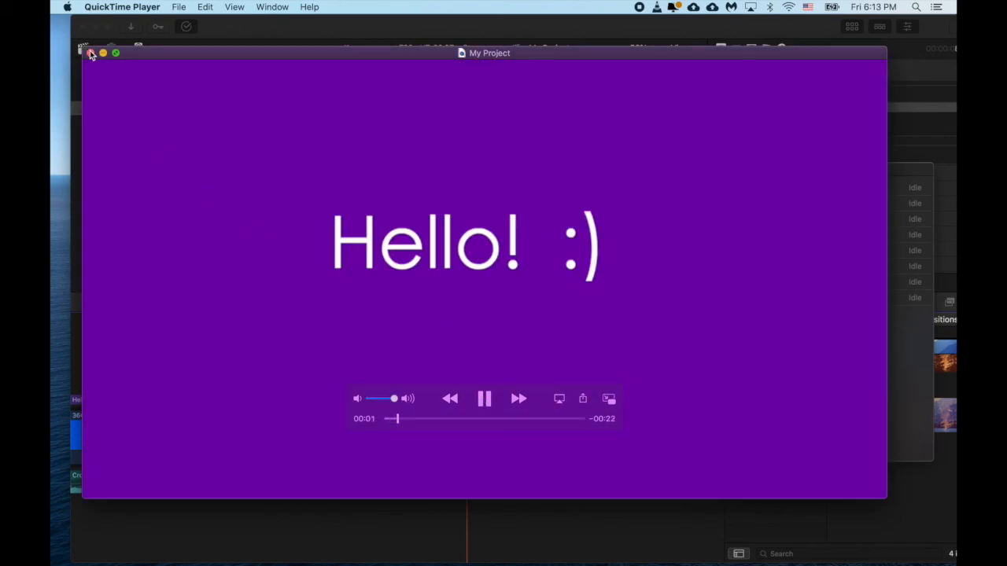
left_click(90, 53)
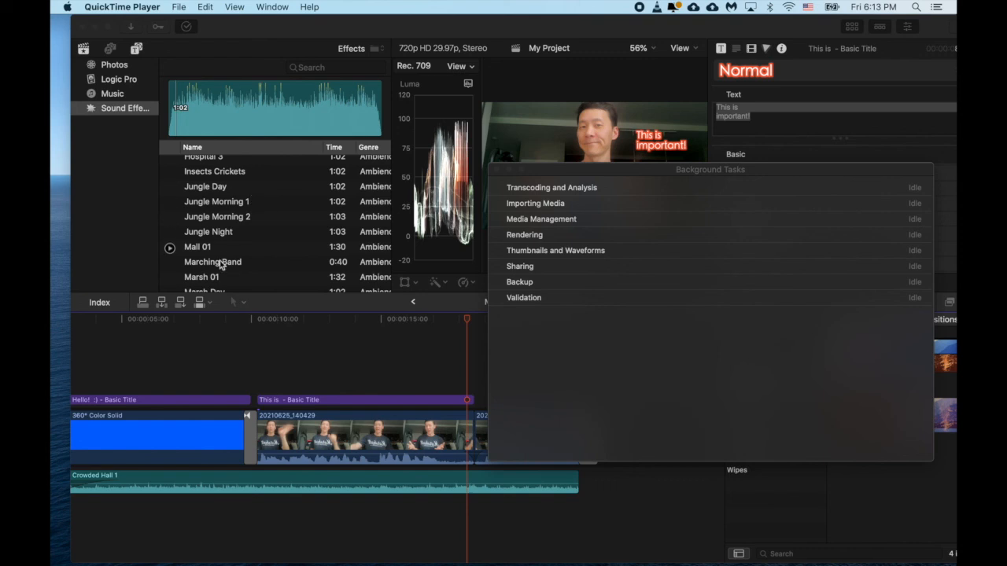
Close the Background Tasks window and lower the Crowded Hall 1 clip's volume to -11.0 dB.
left_click(497, 171)
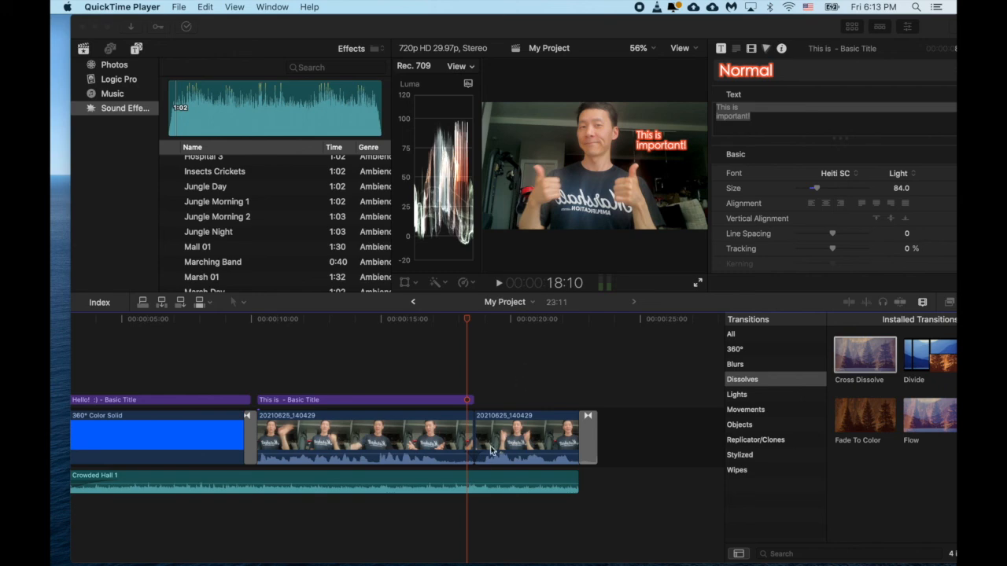
left_click(472, 489)
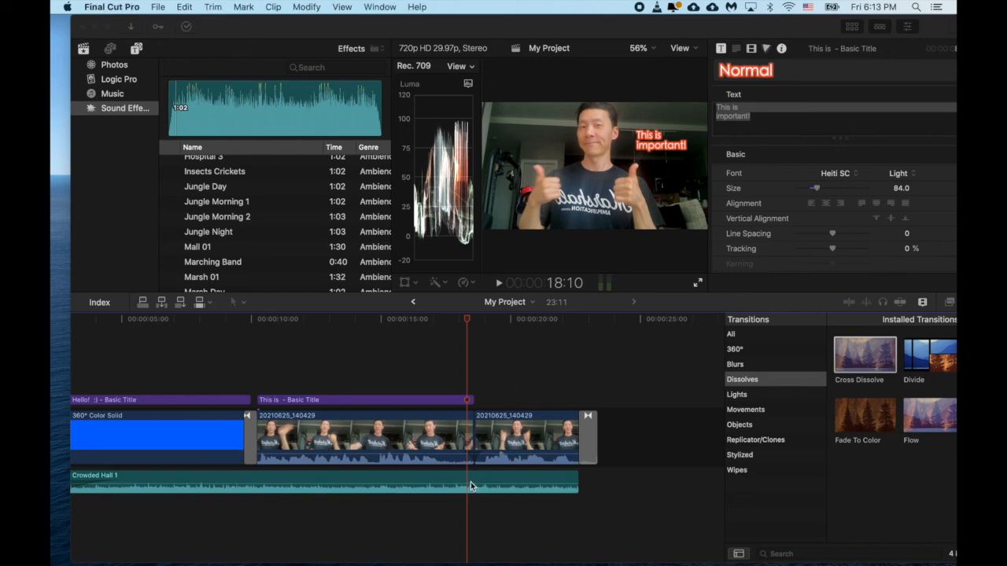
left_click_drag(472, 483, 472, 503)
Trim the starts of the Hello! :) title and 360° Color Solid by about 6 seconds, and shorten Crowded Hall 1 from its start.
scroll(247, 528, "left", 5)
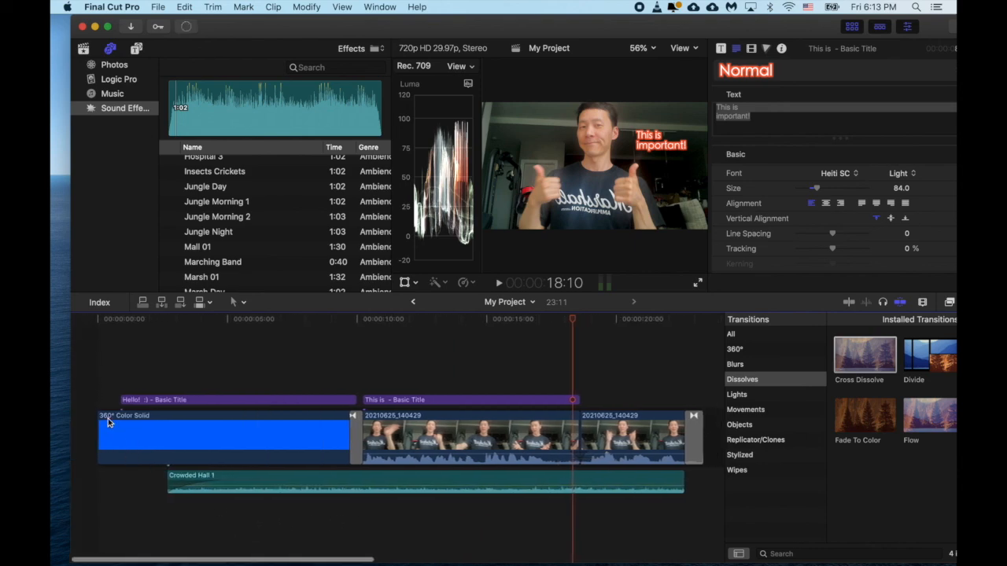
left_click_drag(123, 399, 253, 403)
left_click_drag(100, 428, 252, 429)
left_click(168, 474)
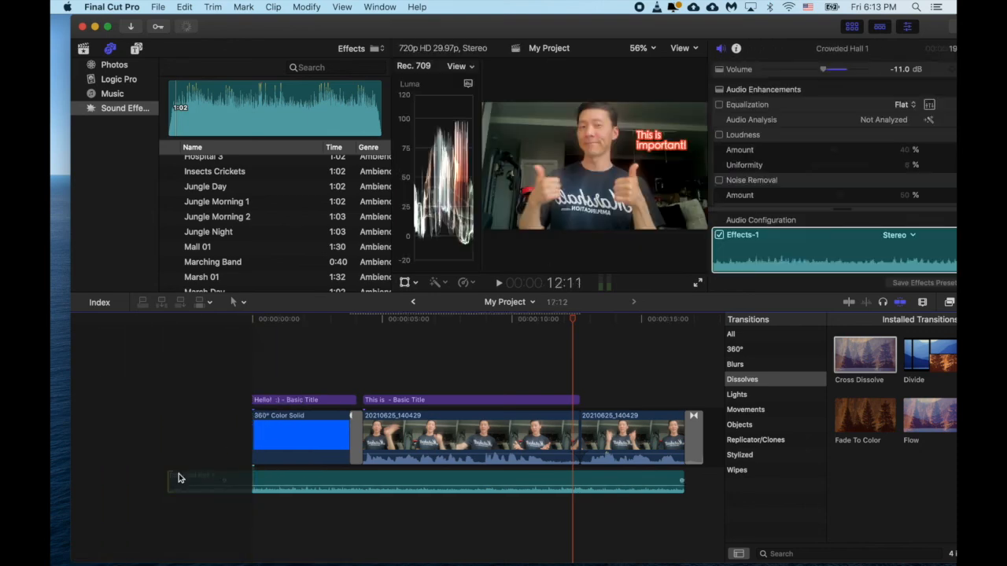
left_click_drag(170, 474, 288, 477)
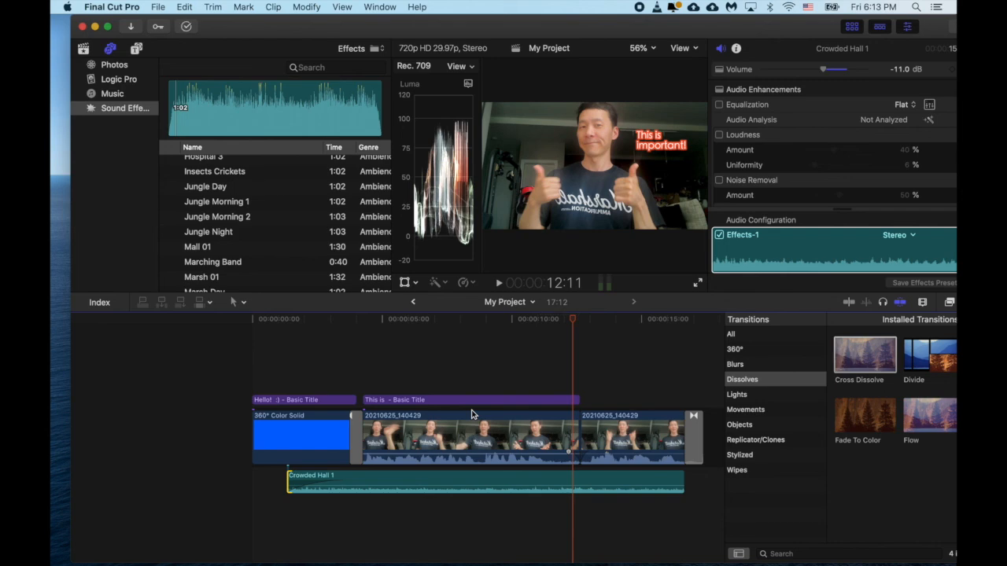
Uncover the desktop video files and add 20210625_133820.mp4 above the second 20210625_140429 clip, starting at about 13 seconds.
left_click_drag(731, 24, 524, 28)
left_click_drag(897, 415, 498, 456)
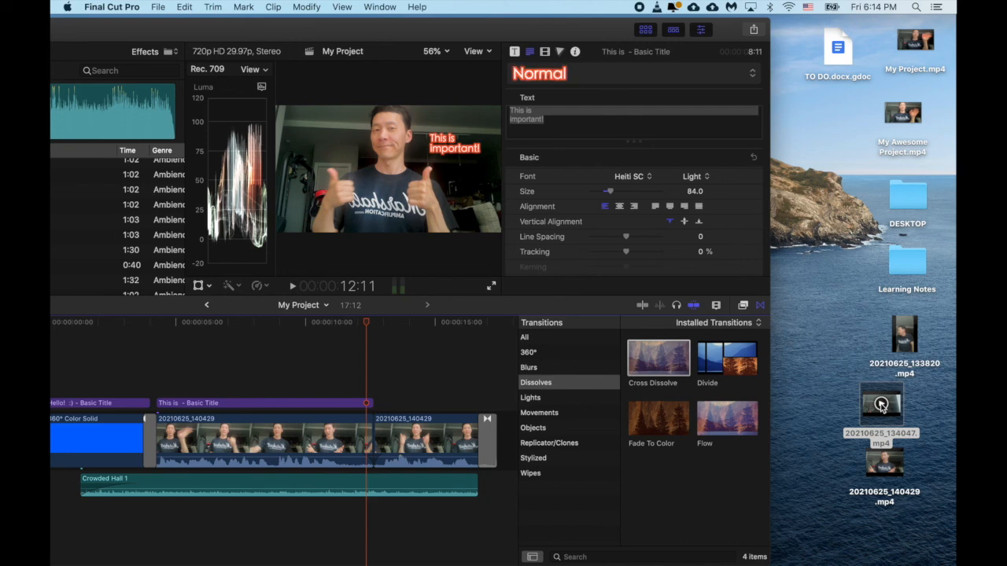
left_click_drag(504, 32, 624, 31)
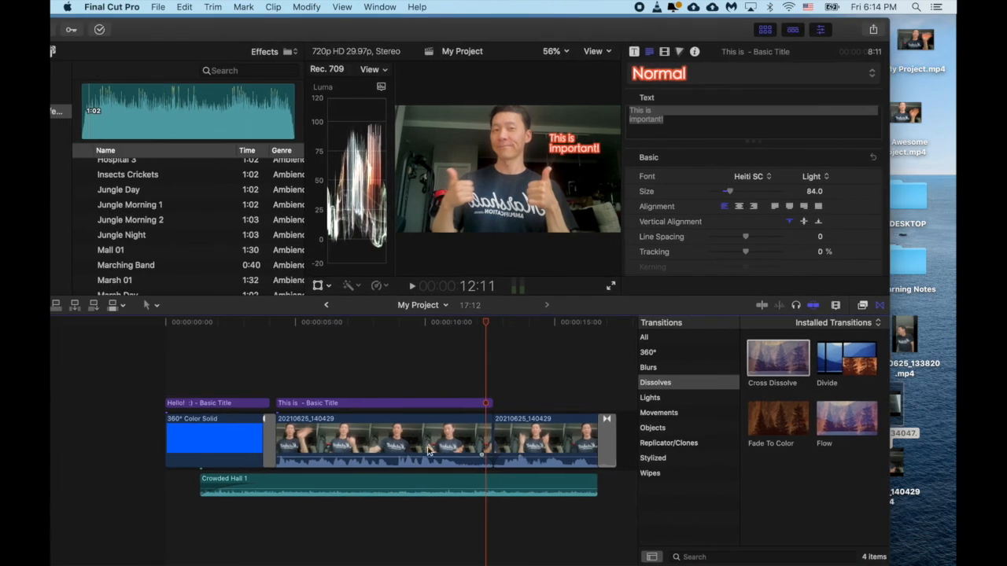
left_click(395, 467)
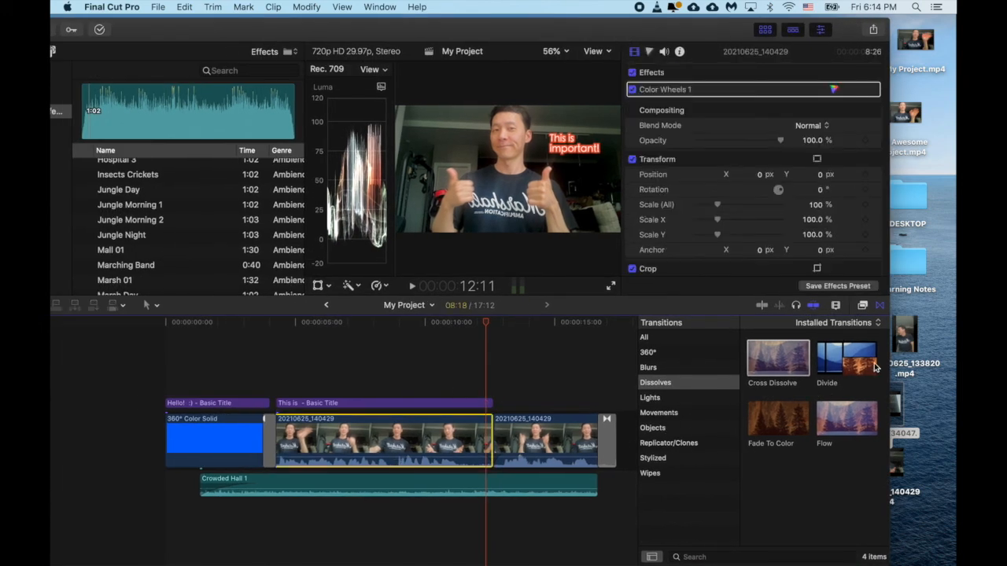
left_click_drag(906, 348, 509, 380)
Play the timeline from just before the 20210625_133820 clip to preview how it overlays the main footage.
left_click(495, 322)
key("space")
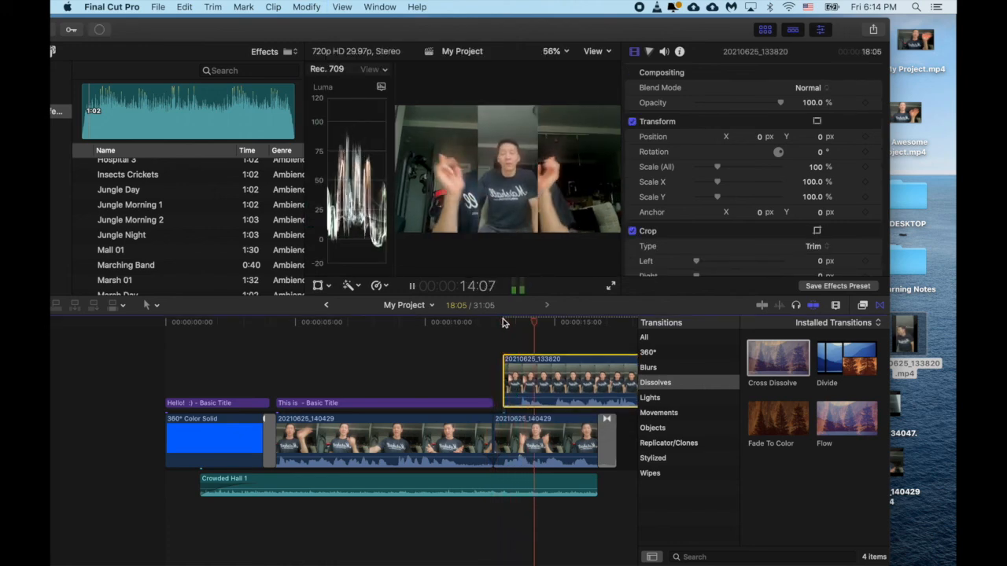
key("space")
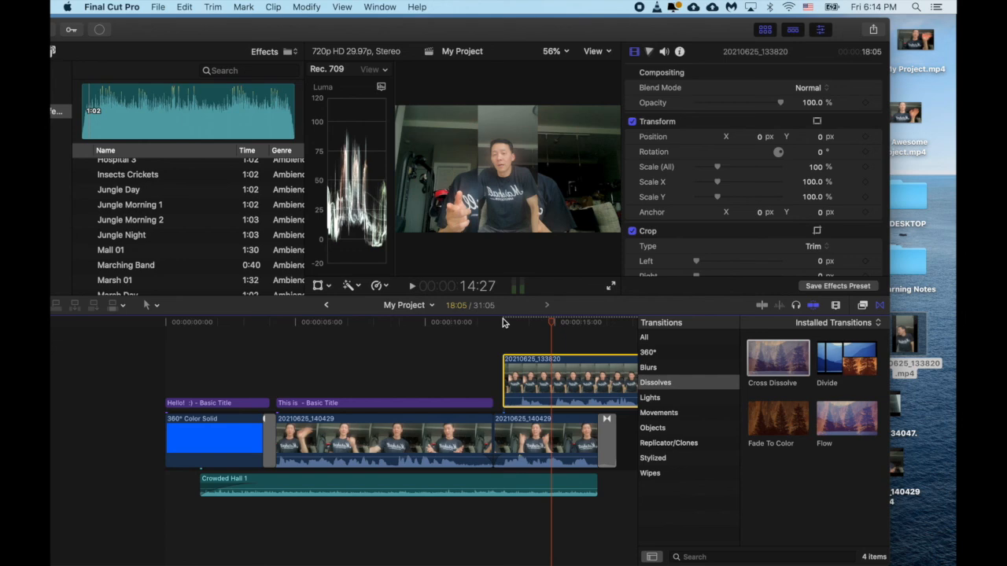